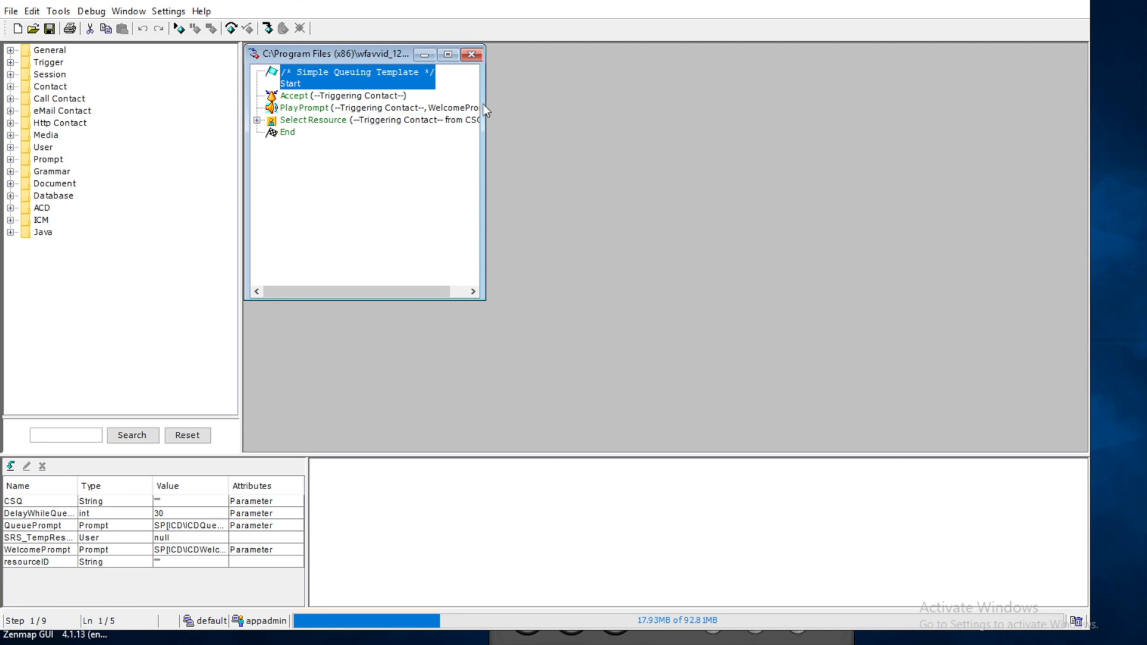
Step: Maximize the Simple Queuing script and review its Start, Accept, PlayPrompt and Select Resource steps
click(449, 55)
double_click(286, 117)
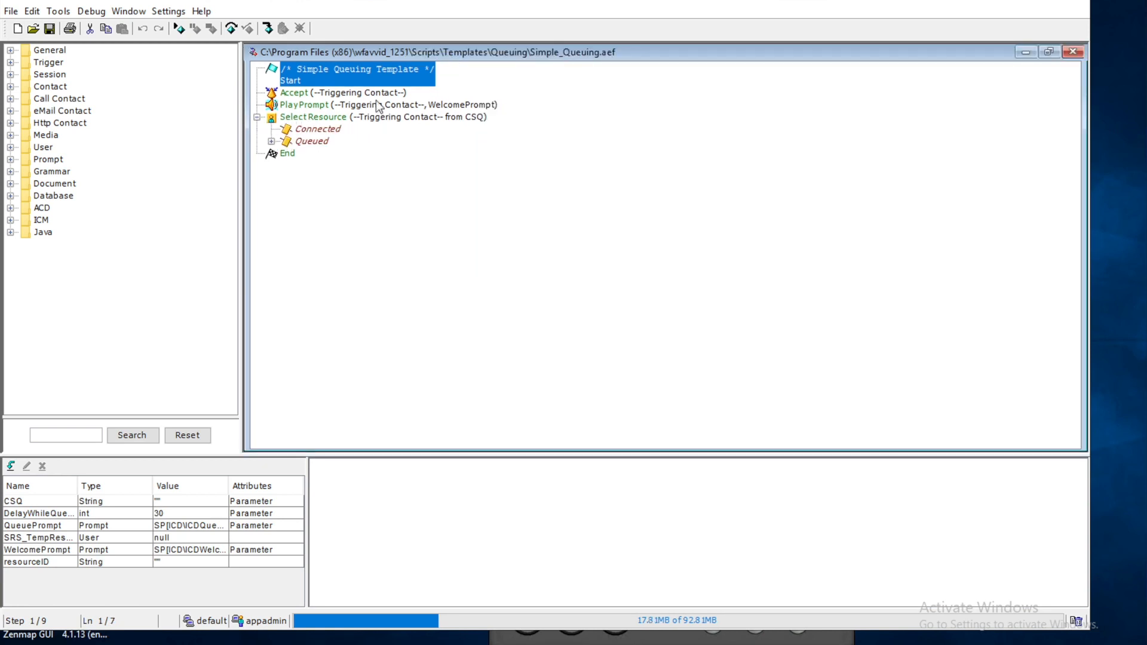
click(331, 97)
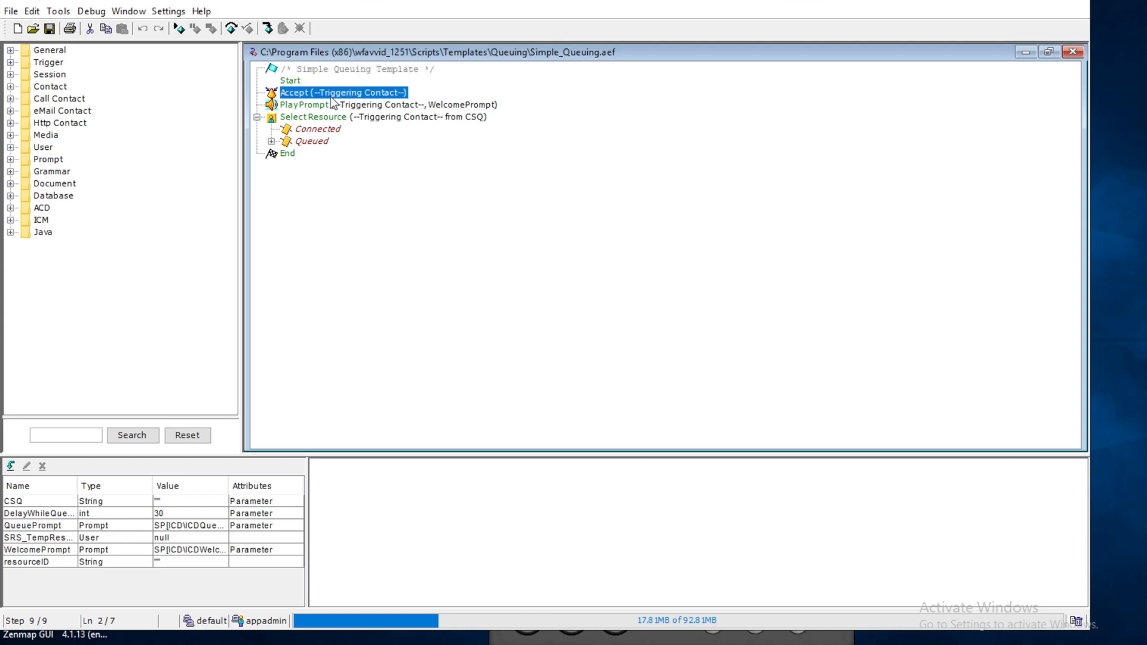
click(293, 82)
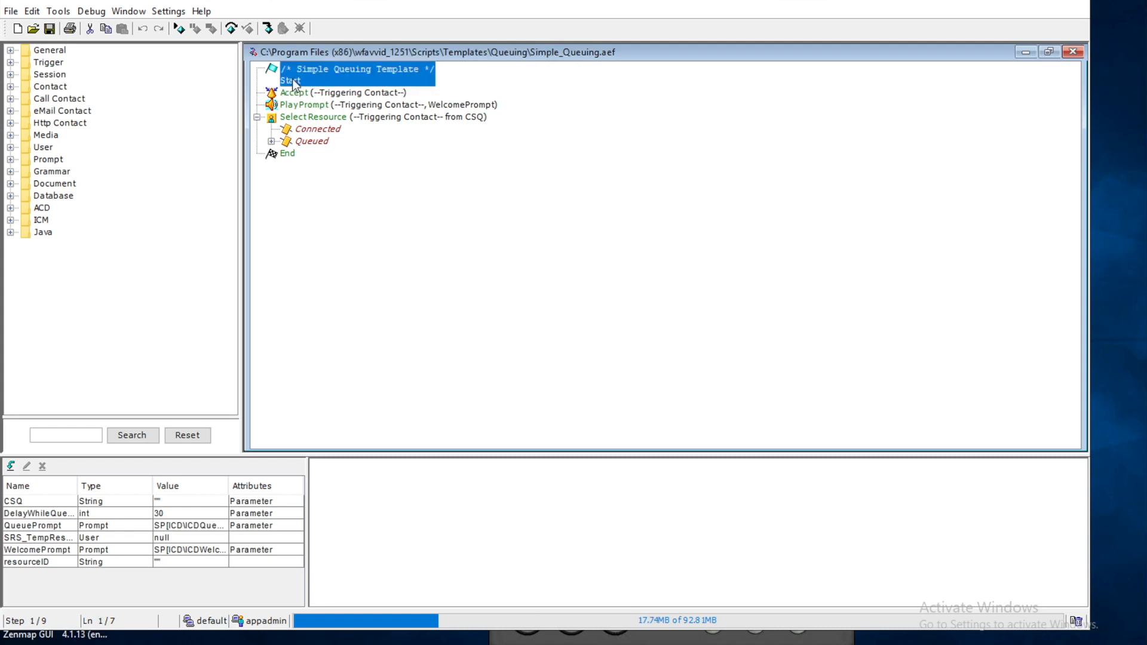
click(304, 97)
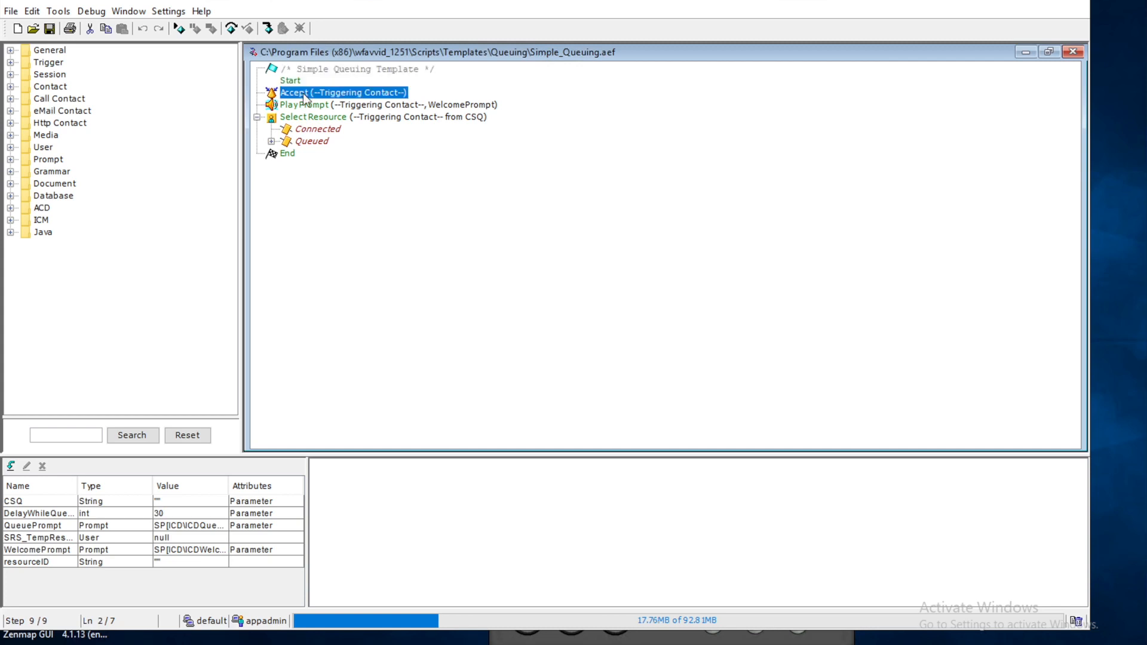
click(308, 106)
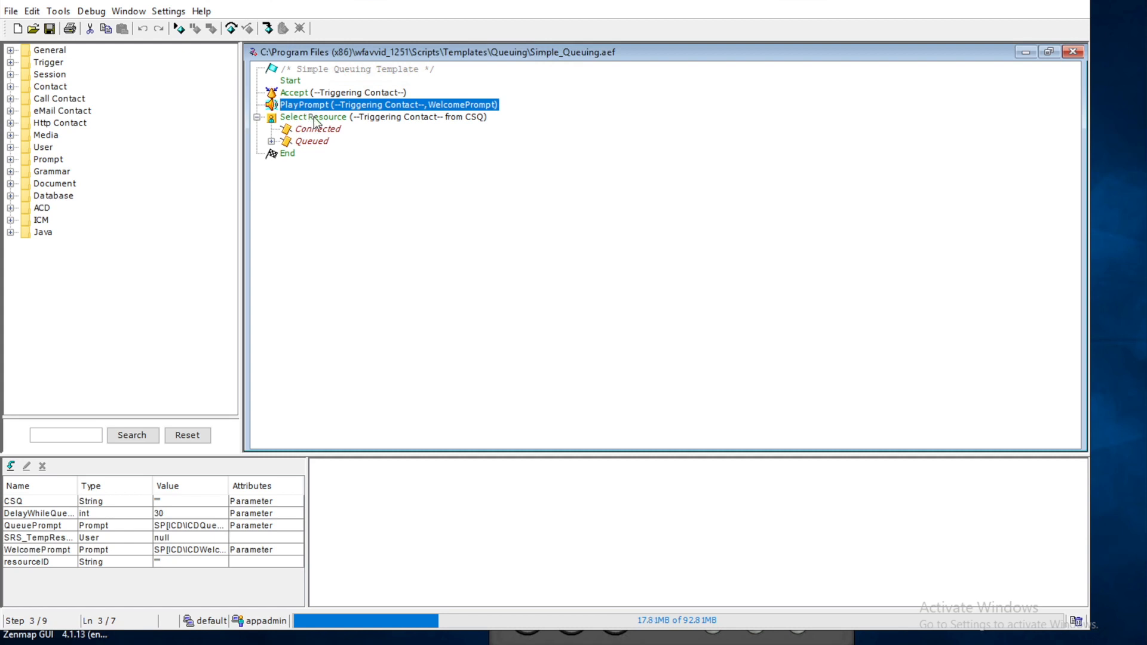
click(314, 119)
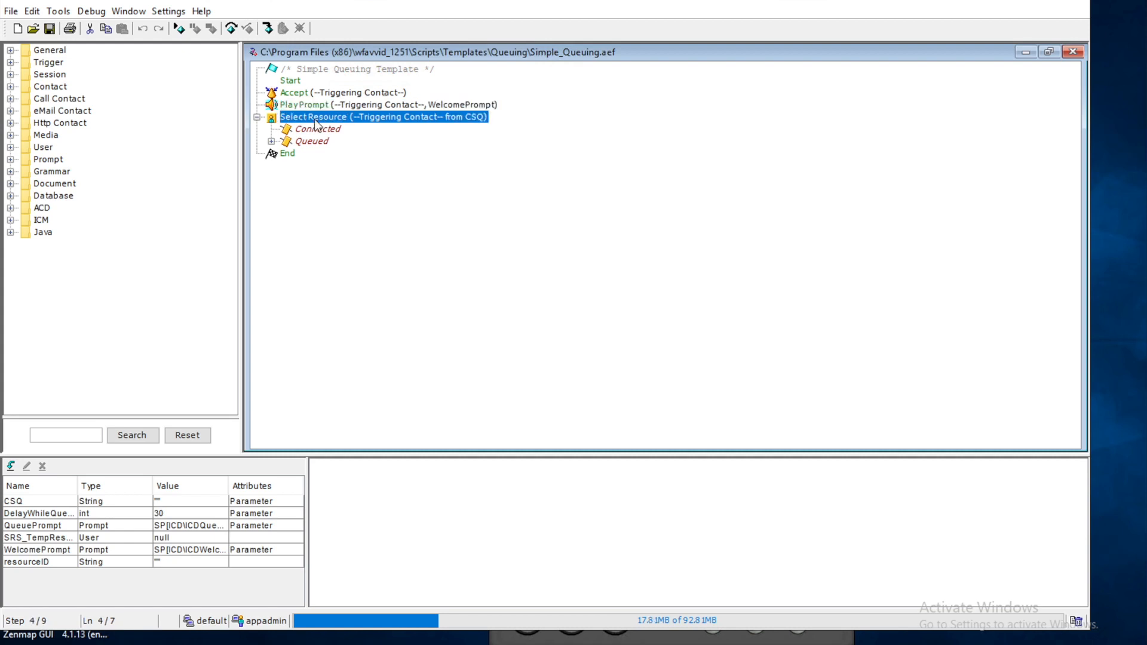
right_click(315, 120)
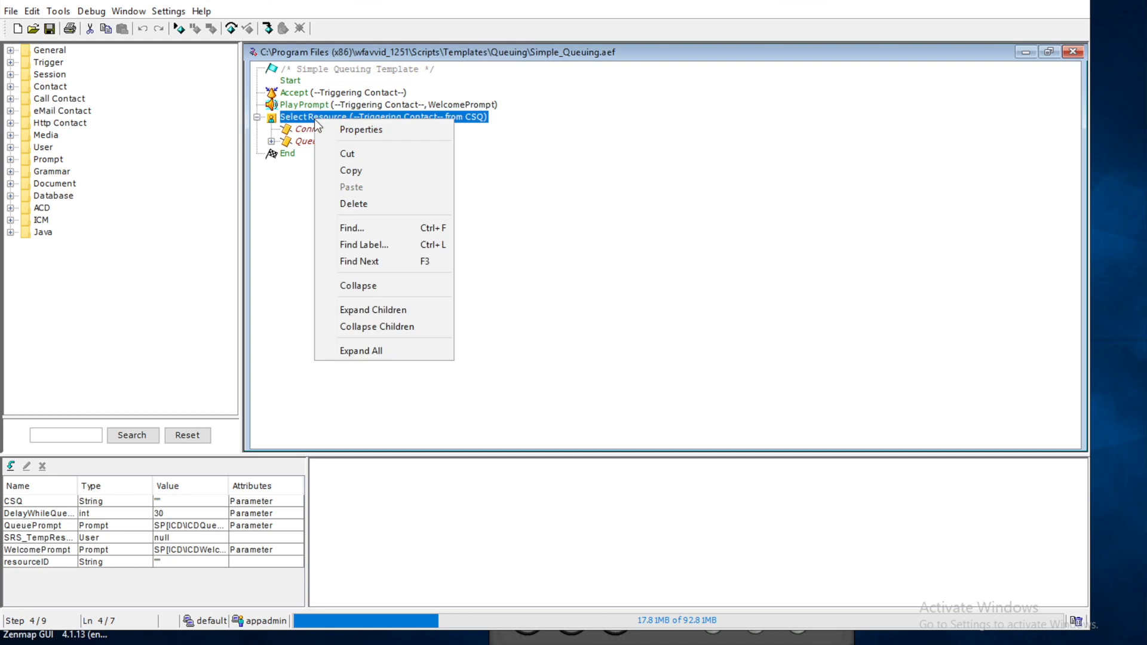
Step: Open the Select Resource properties (CSQ target, timeout 12), then sign in to CCX Administration
click(350, 130)
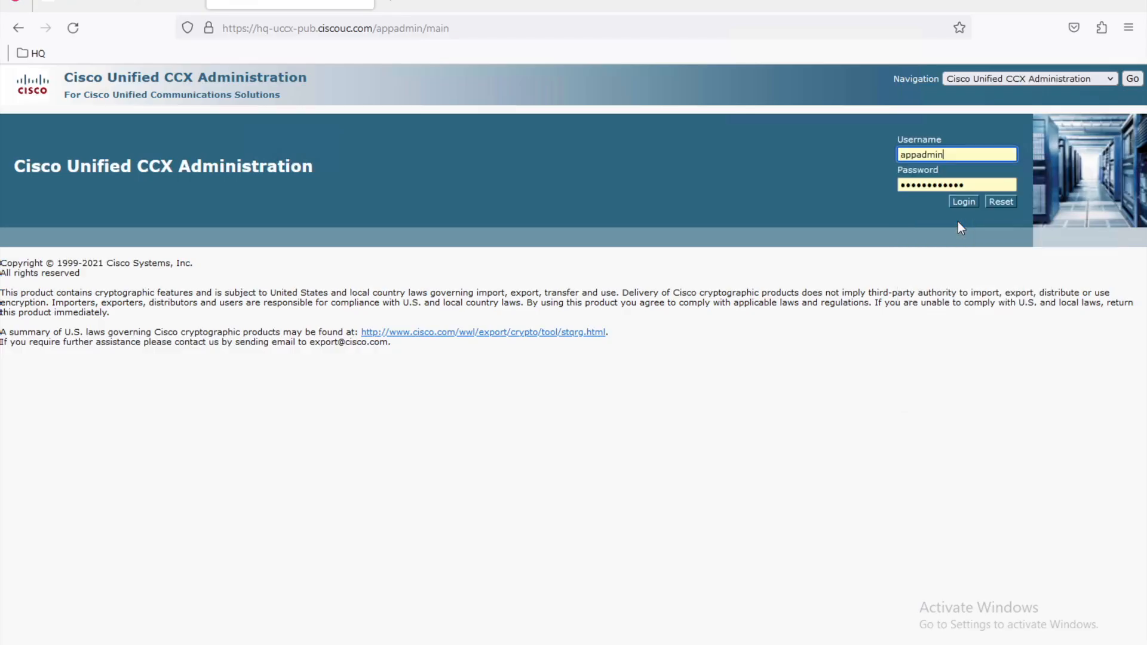
click(966, 202)
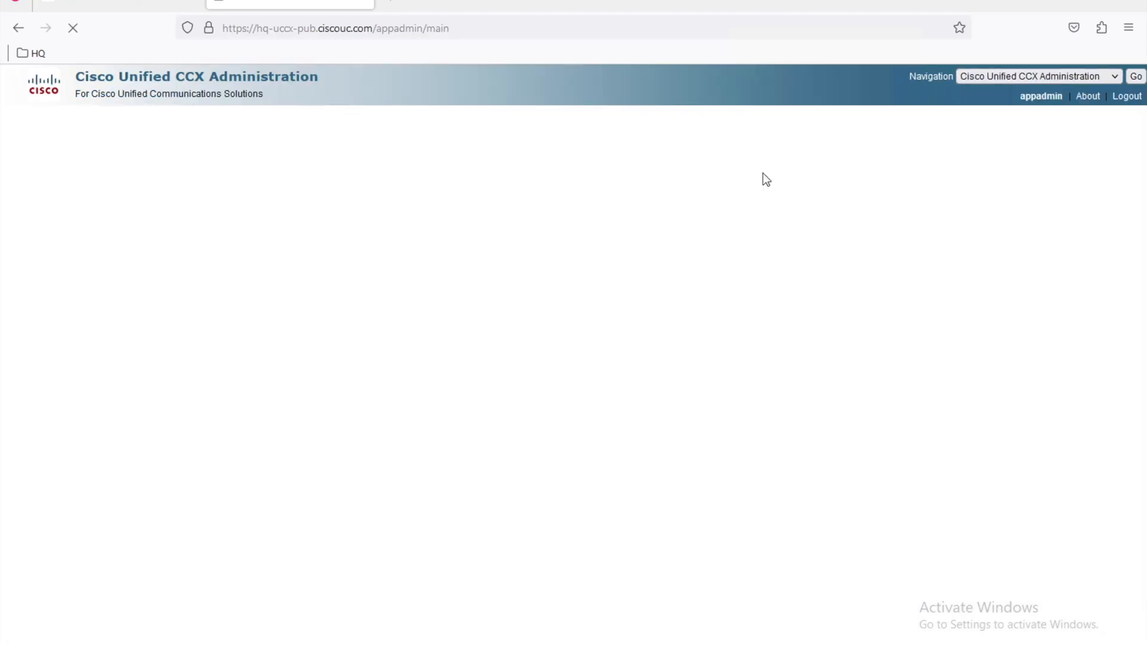
Step: Open the CSA application under Application Management and toggle its CSQ parameter off and back on
mouse_move(78, 118)
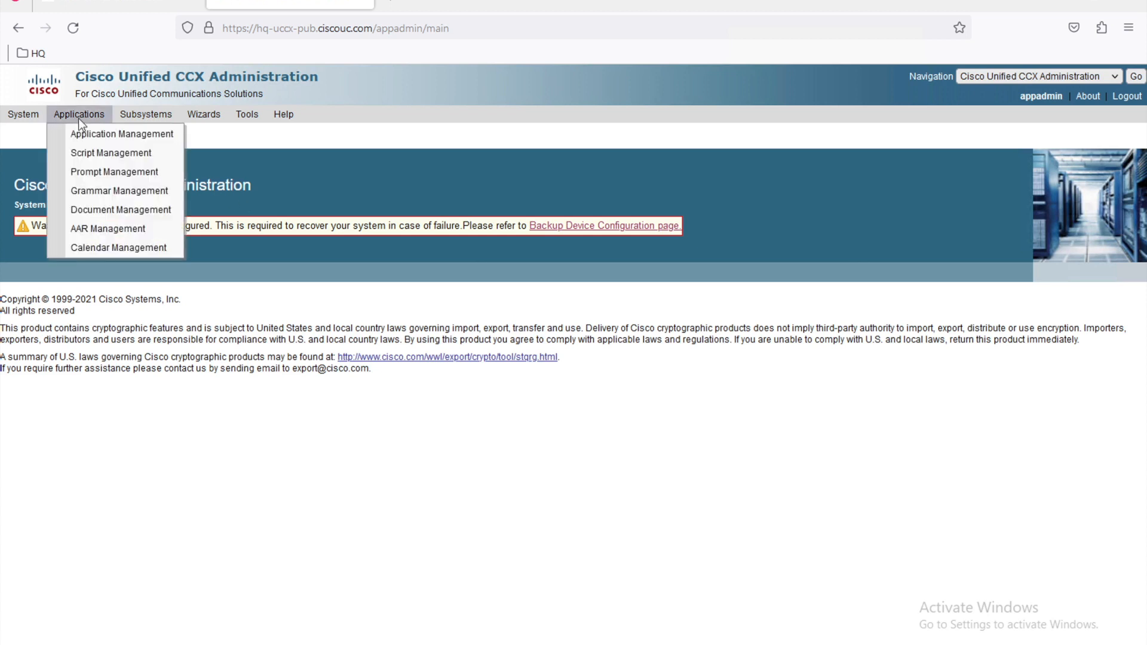
click(125, 134)
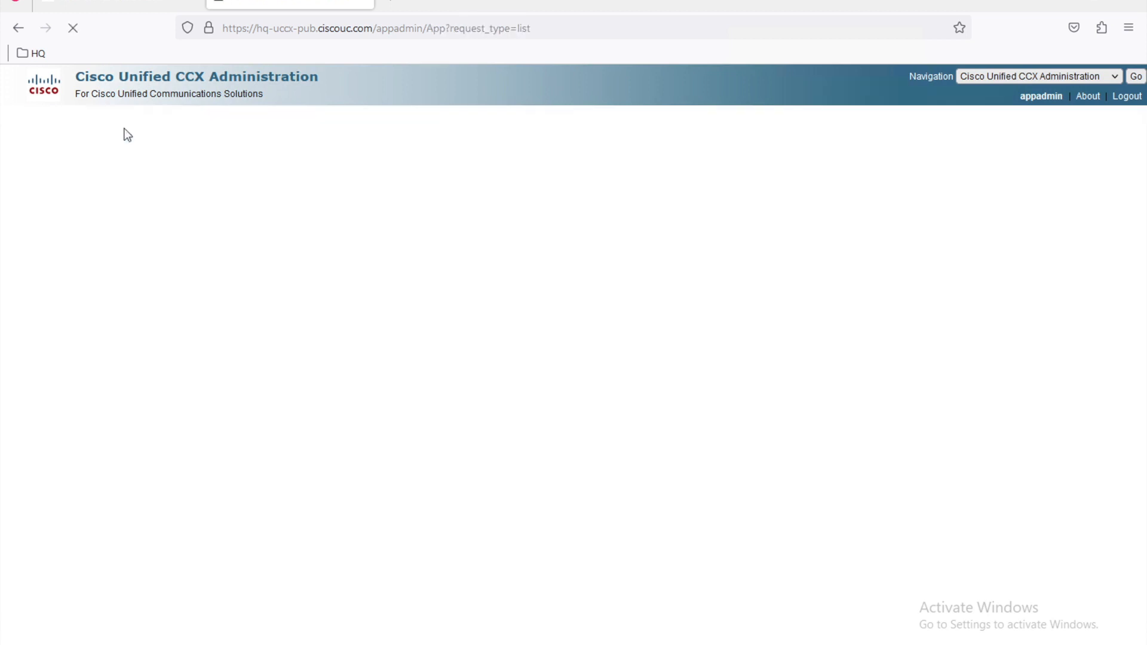
click(52, 287)
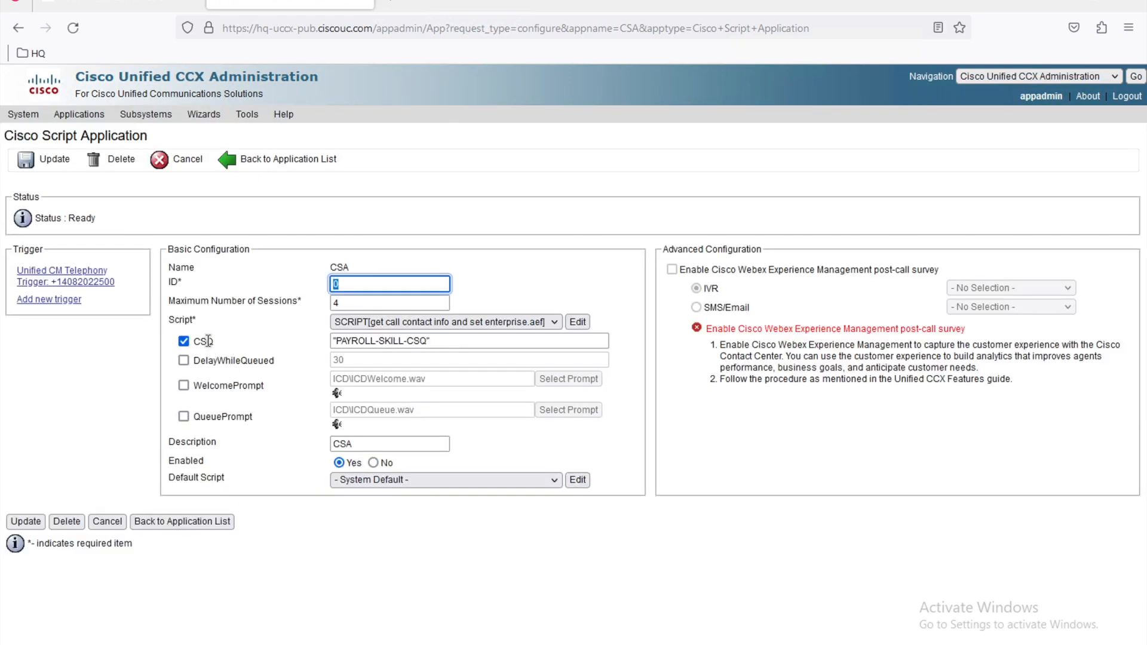
click(184, 342)
click(184, 342)
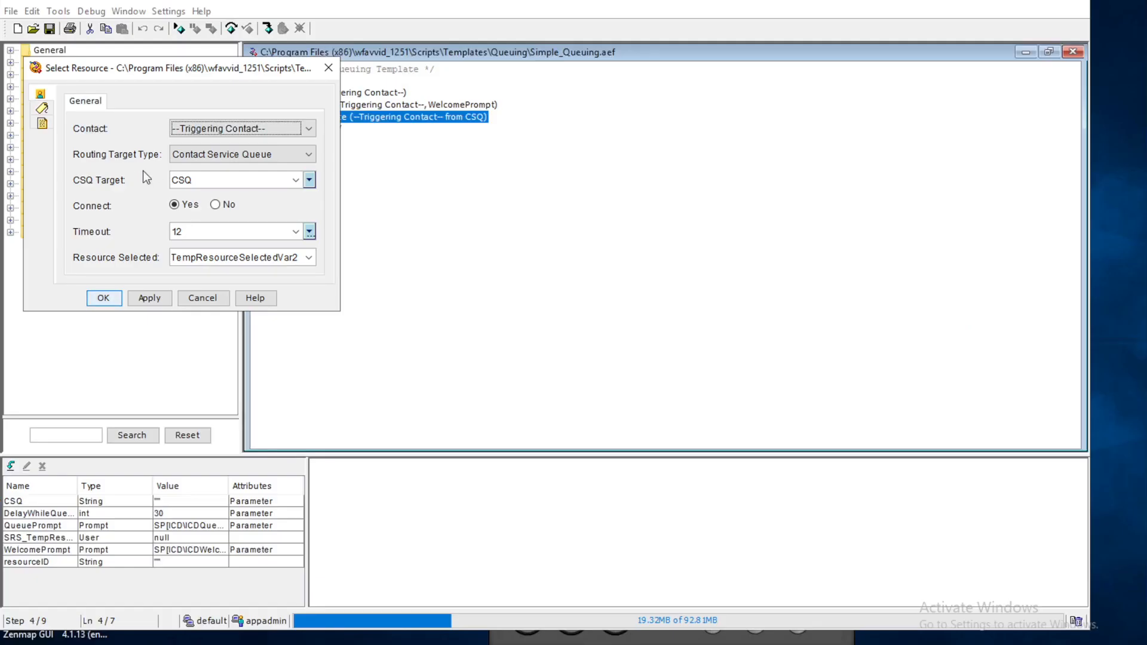
Step: Keep CSQ as the Select Resource target, then apply and close the settings
click(295, 180)
click(294, 187)
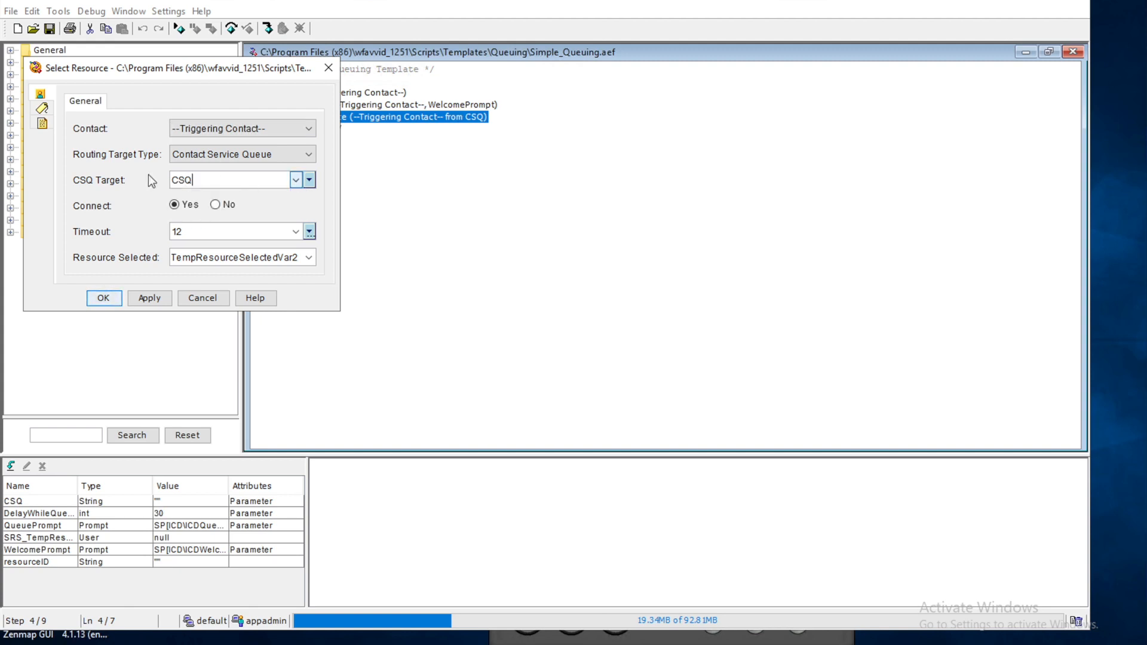
click(150, 298)
click(100, 297)
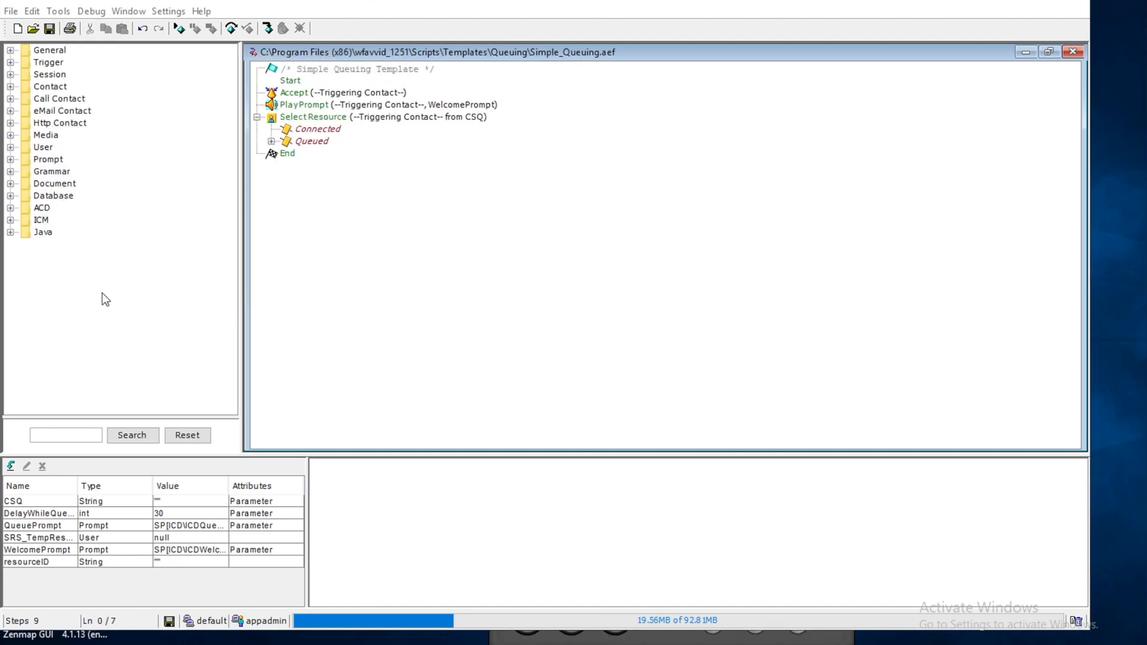
Step: Expand the Queued branch to show its queueLoop steps down to End
click(324, 129)
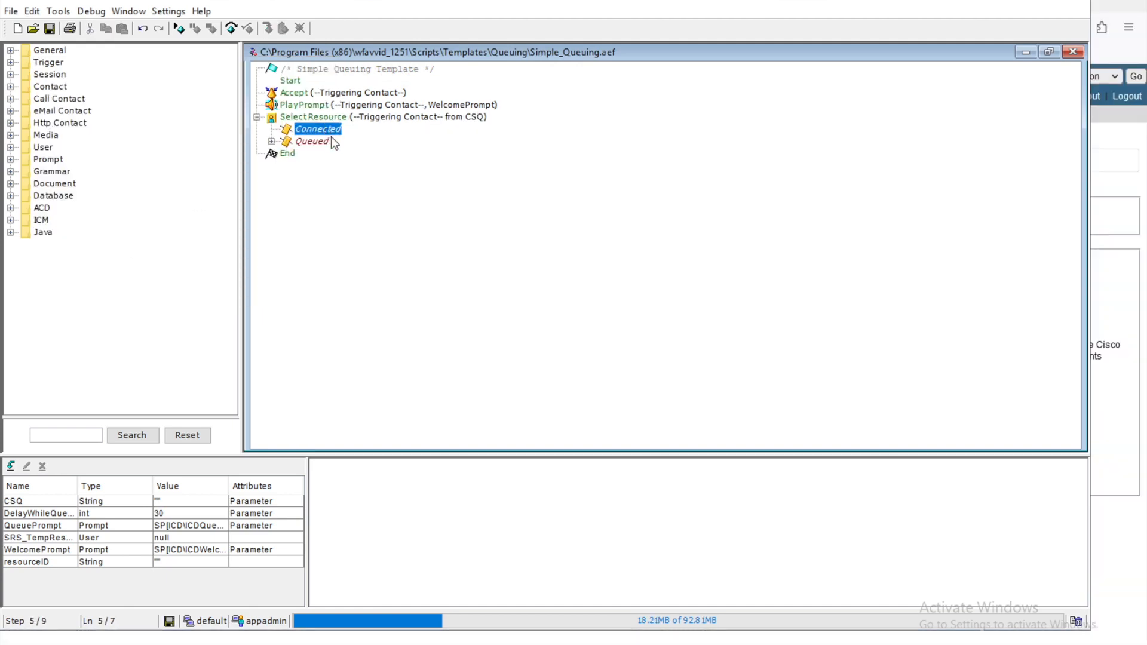
click(313, 143)
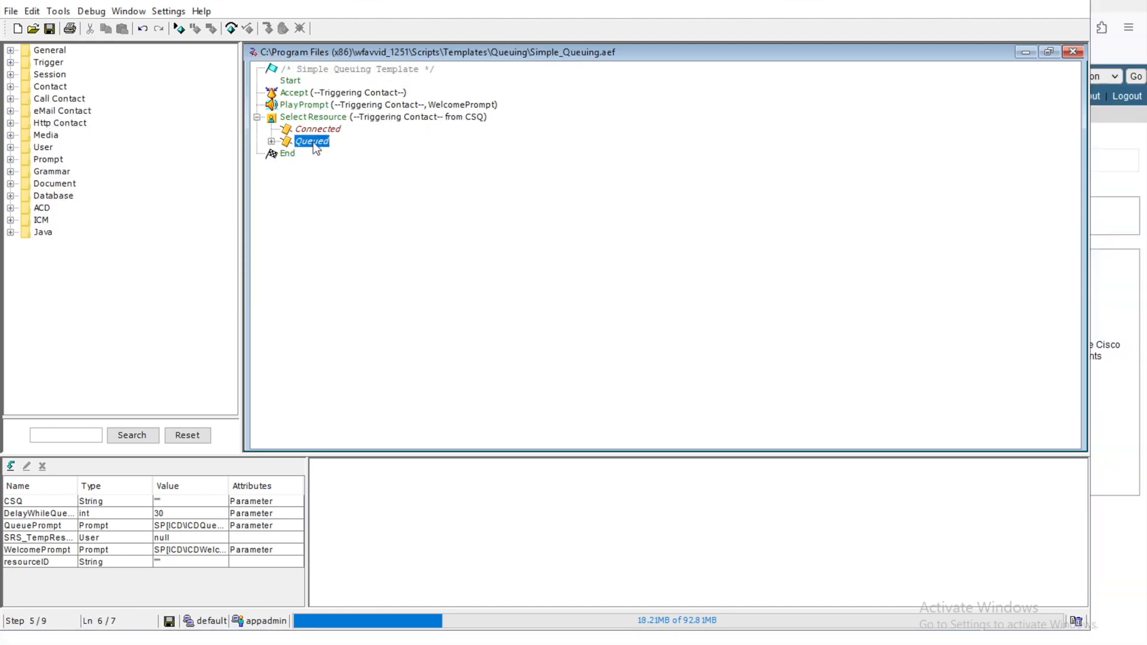
click(271, 141)
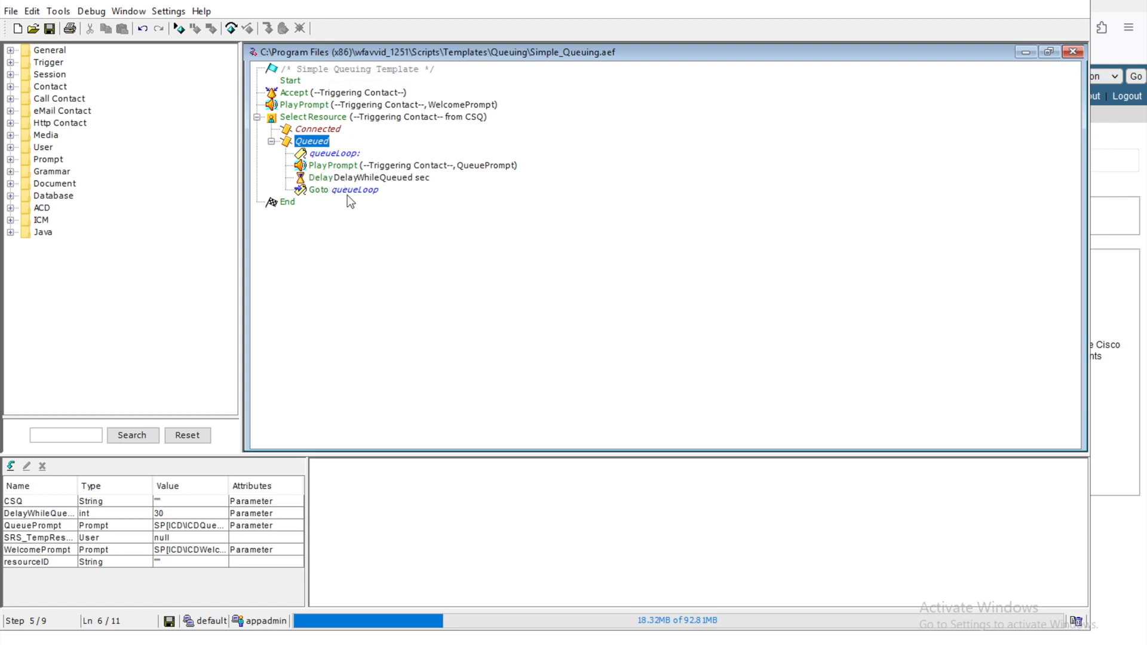
click(287, 203)
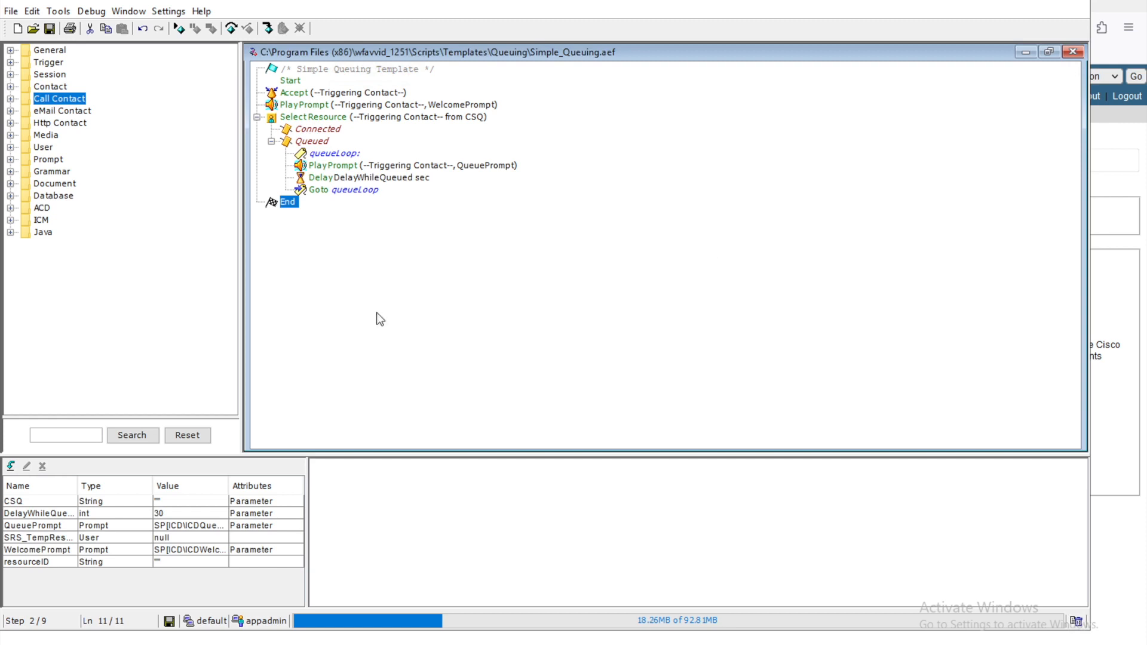
Step: Insert a Get Call Contact Info step right after Accept and open its properties
click(10, 99)
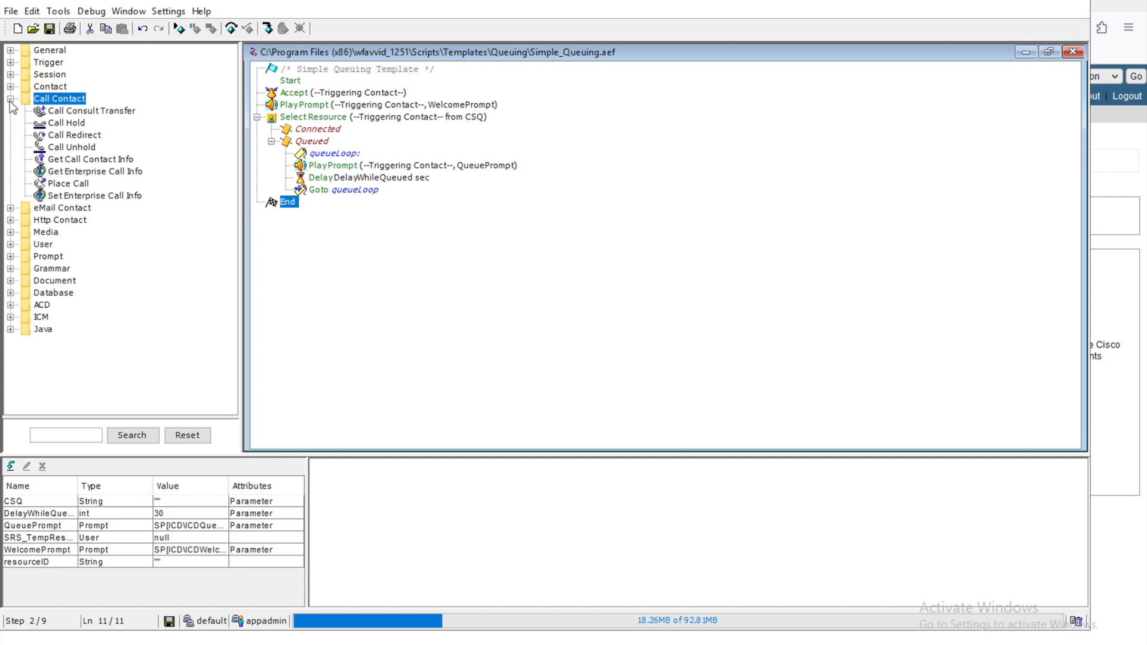
click(93, 163)
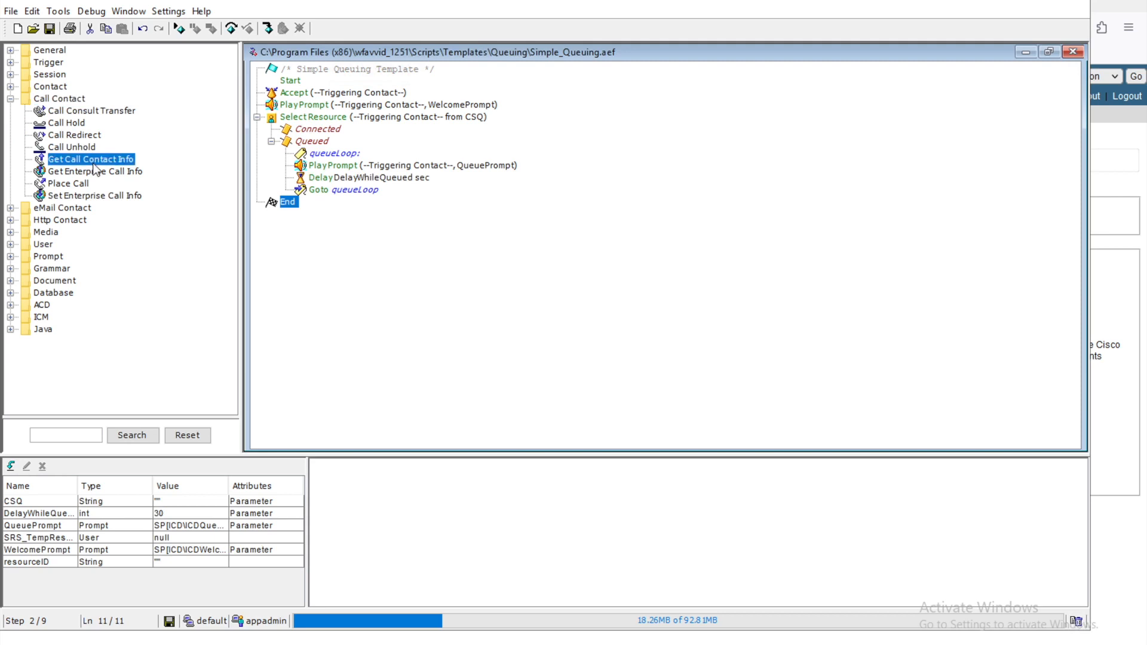
drag(93, 169, 293, 98)
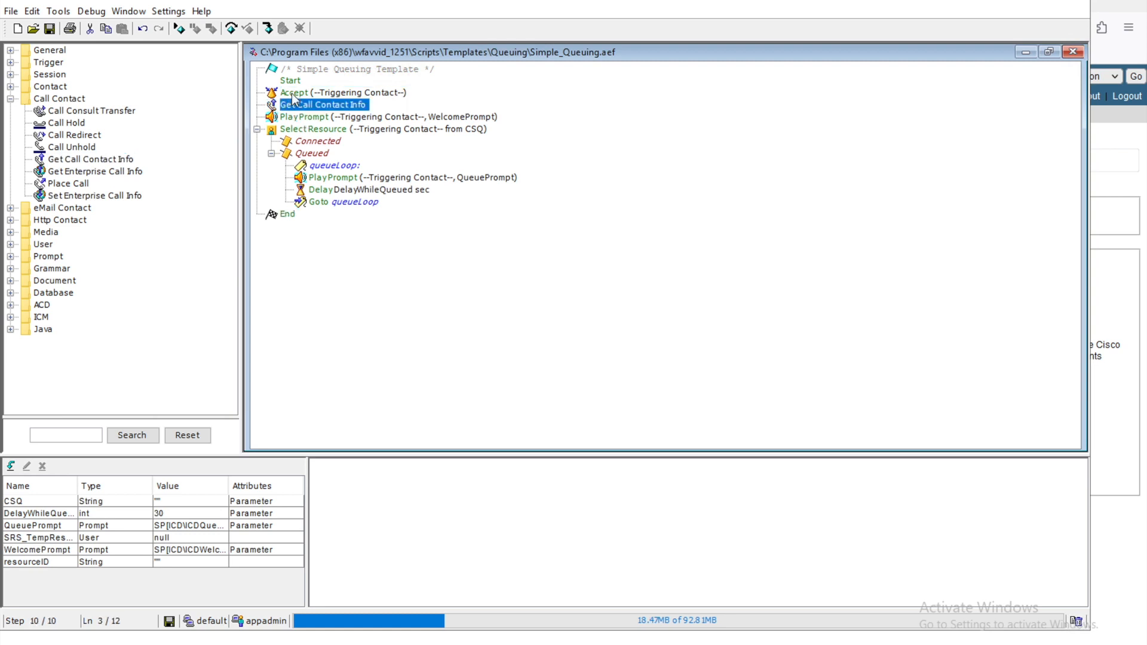
right_click(332, 106)
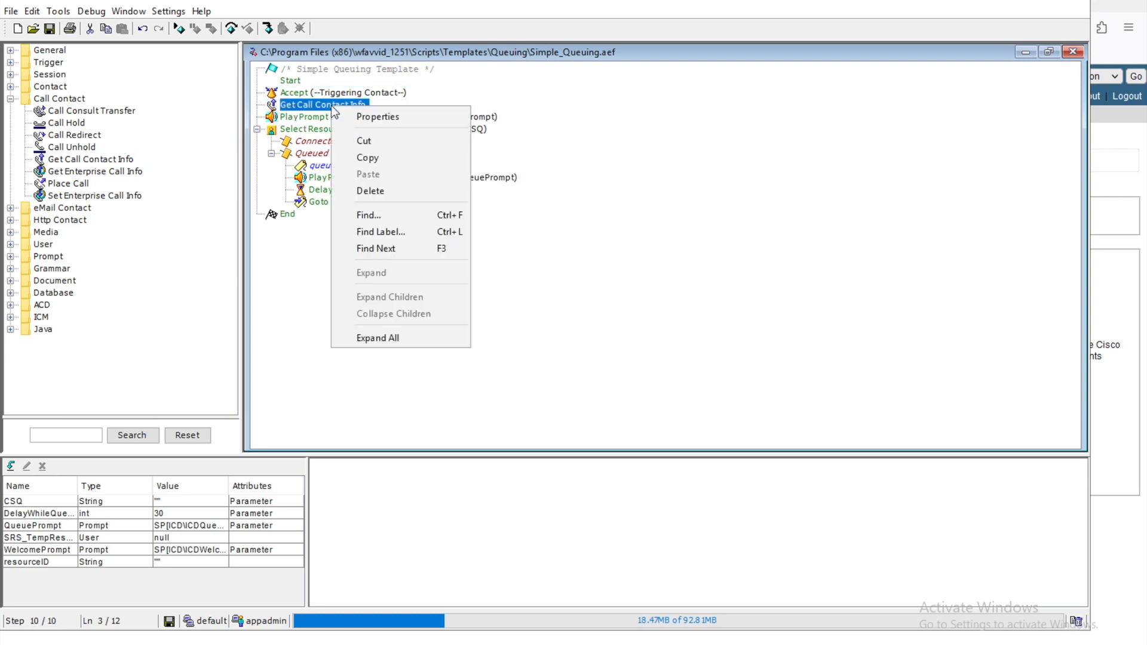
click(367, 116)
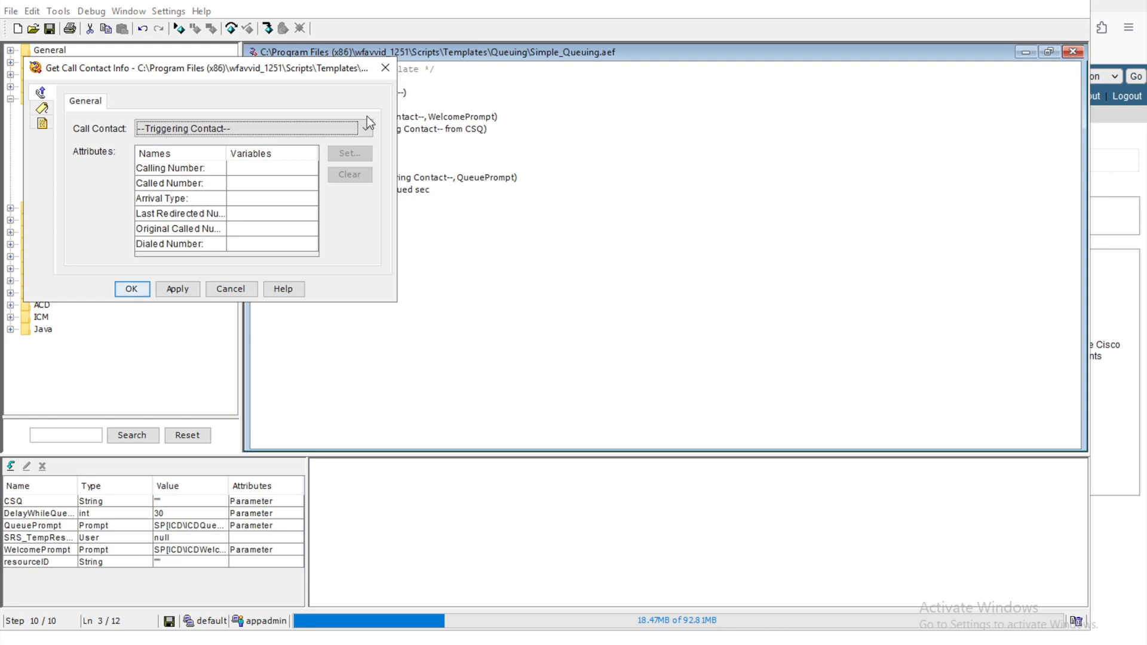
Step: Browse the Calling Number, Called Number, Arrival Type and Dialed Number attributes, then cancel
click(254, 170)
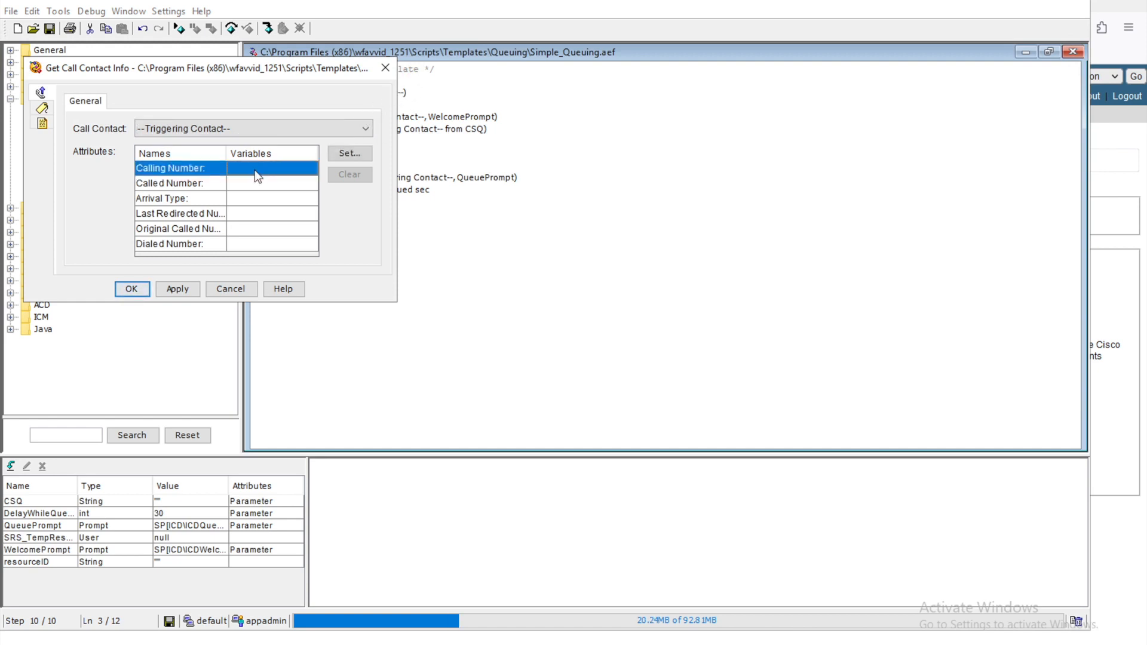
click(200, 183)
click(197, 200)
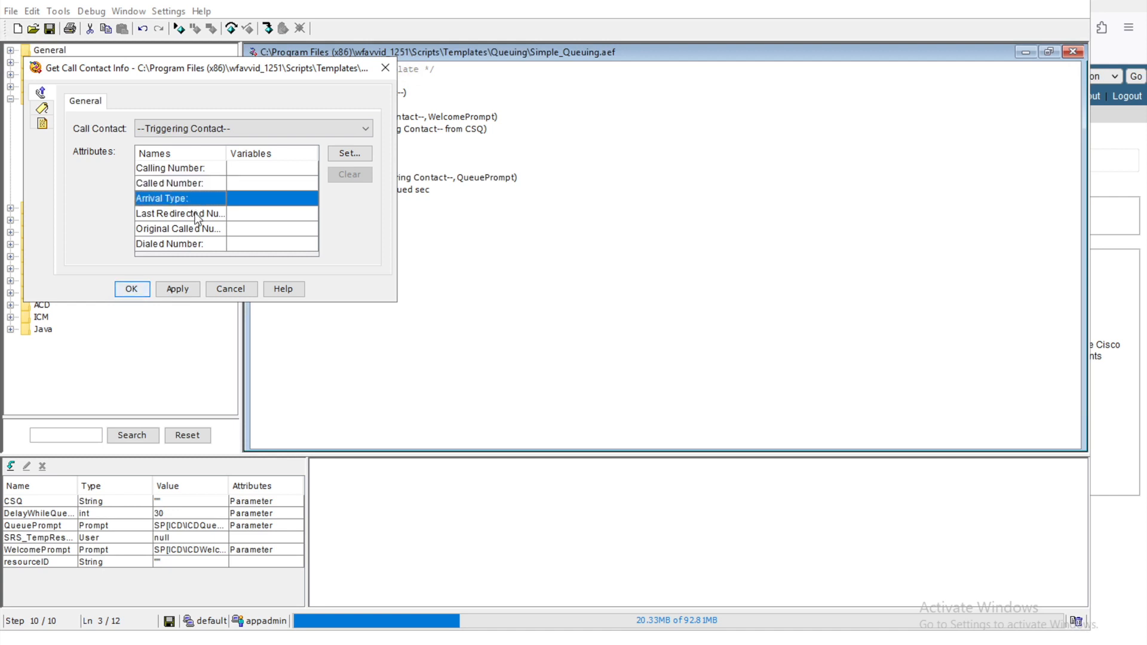
click(197, 217)
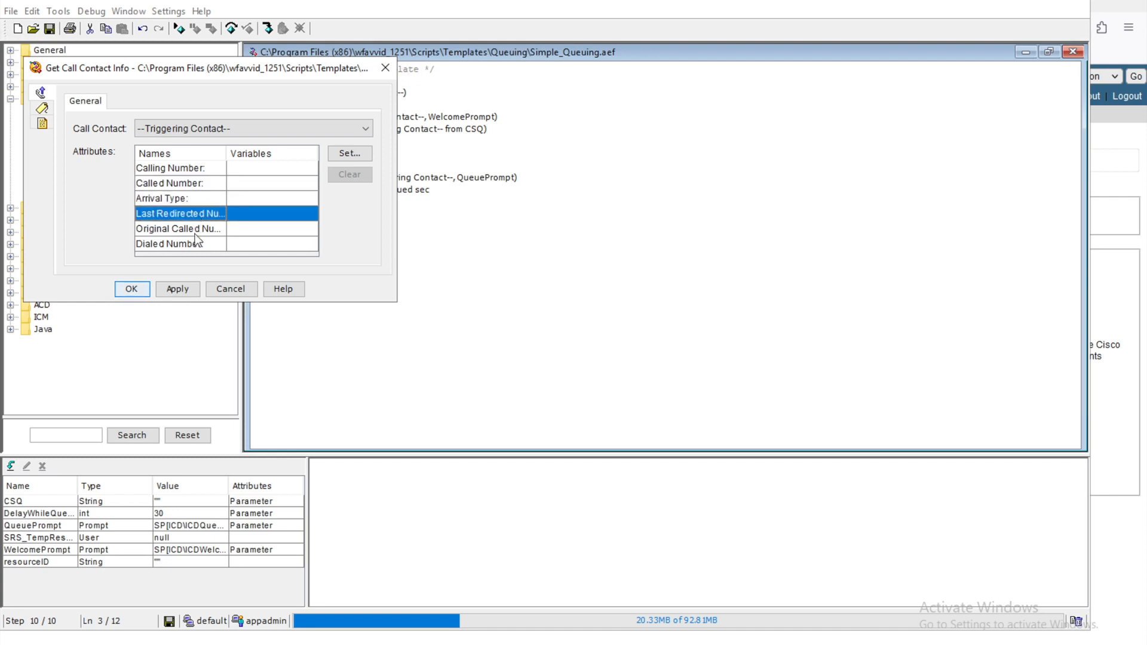
click(195, 232)
click(192, 245)
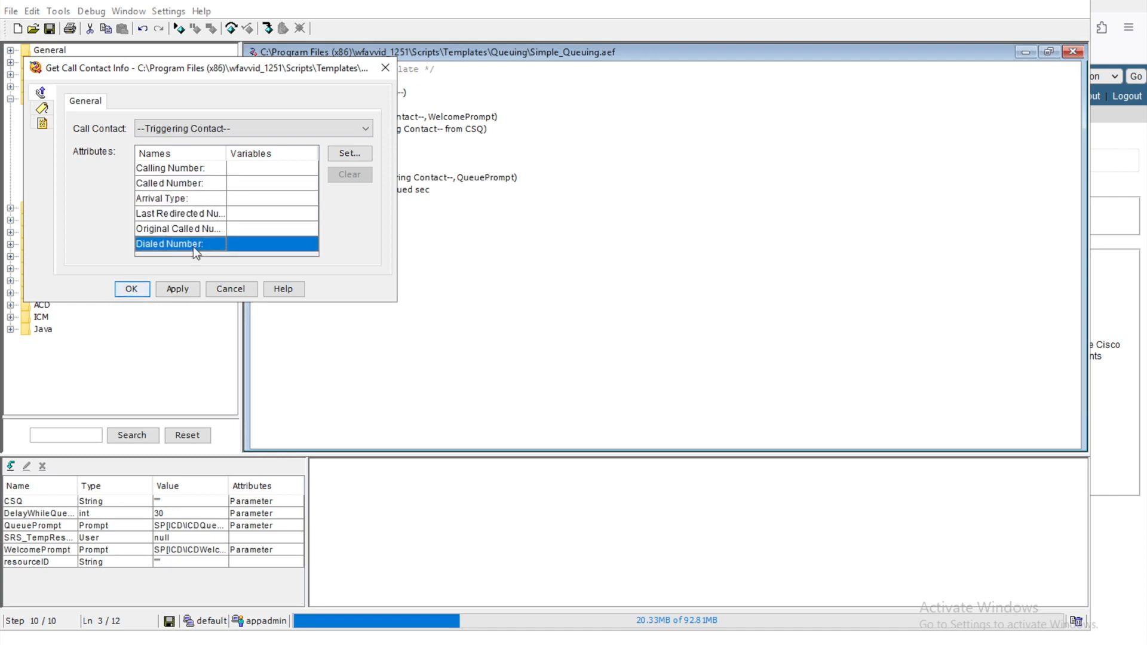
click(187, 170)
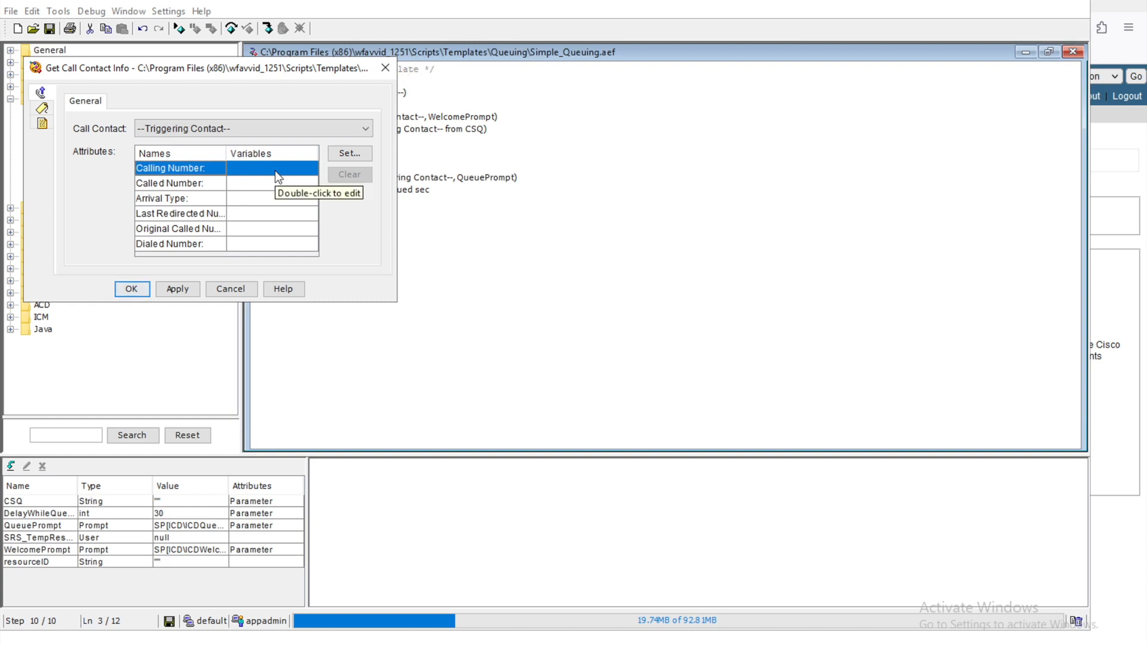
click(232, 289)
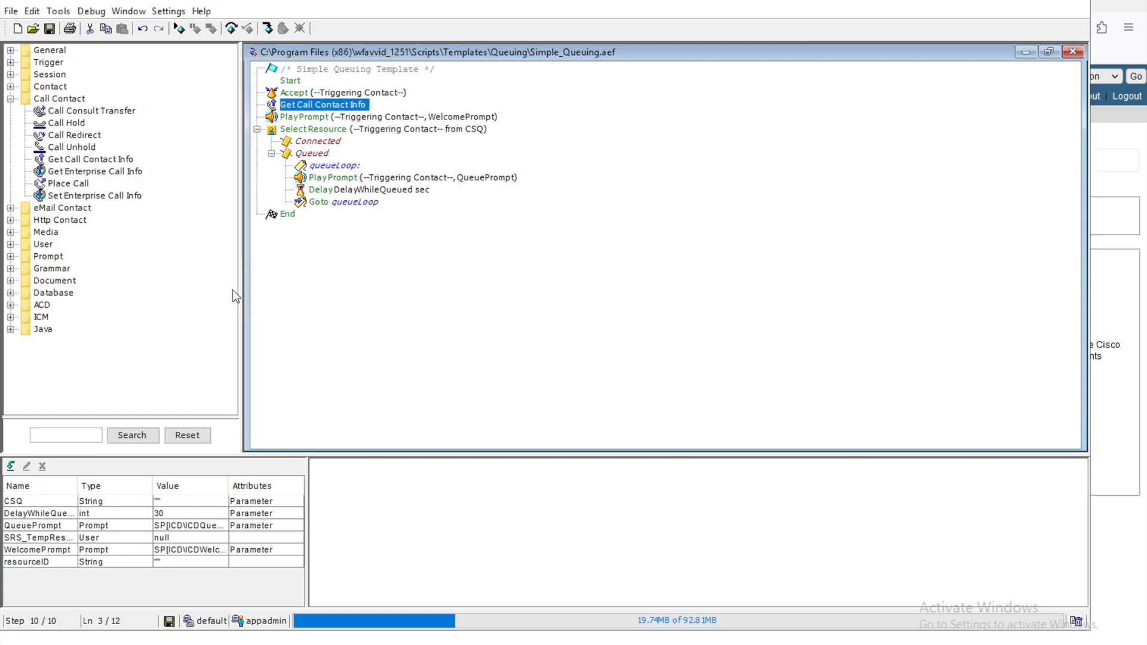
Step: Create a new String variable named callingNumber
click(11, 466)
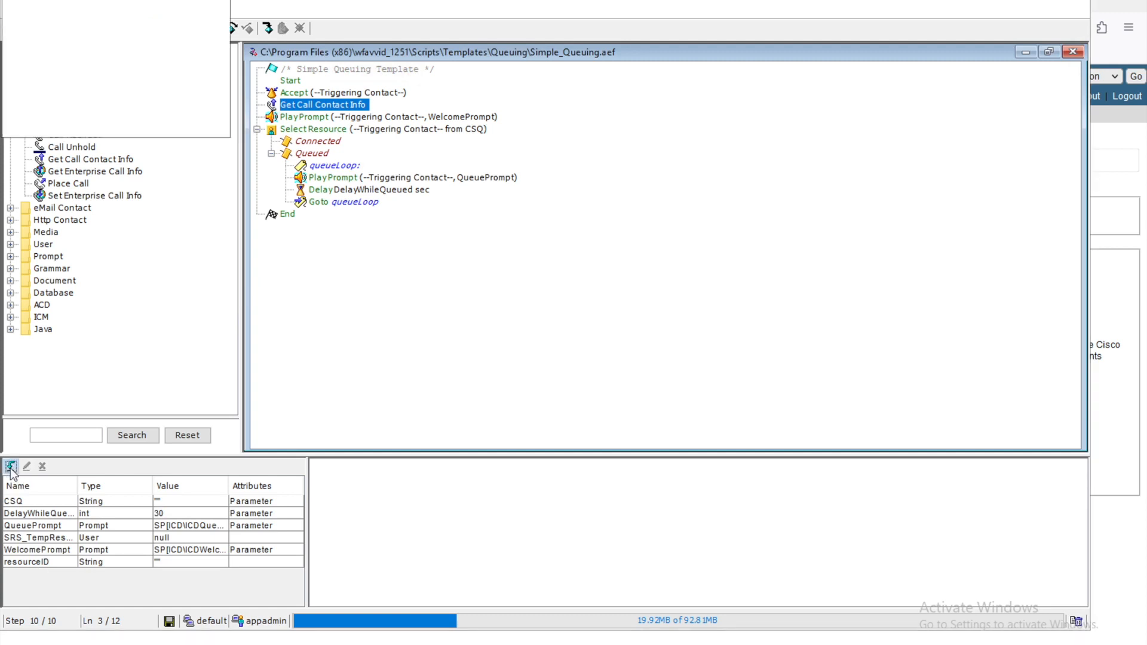
click(217, 14)
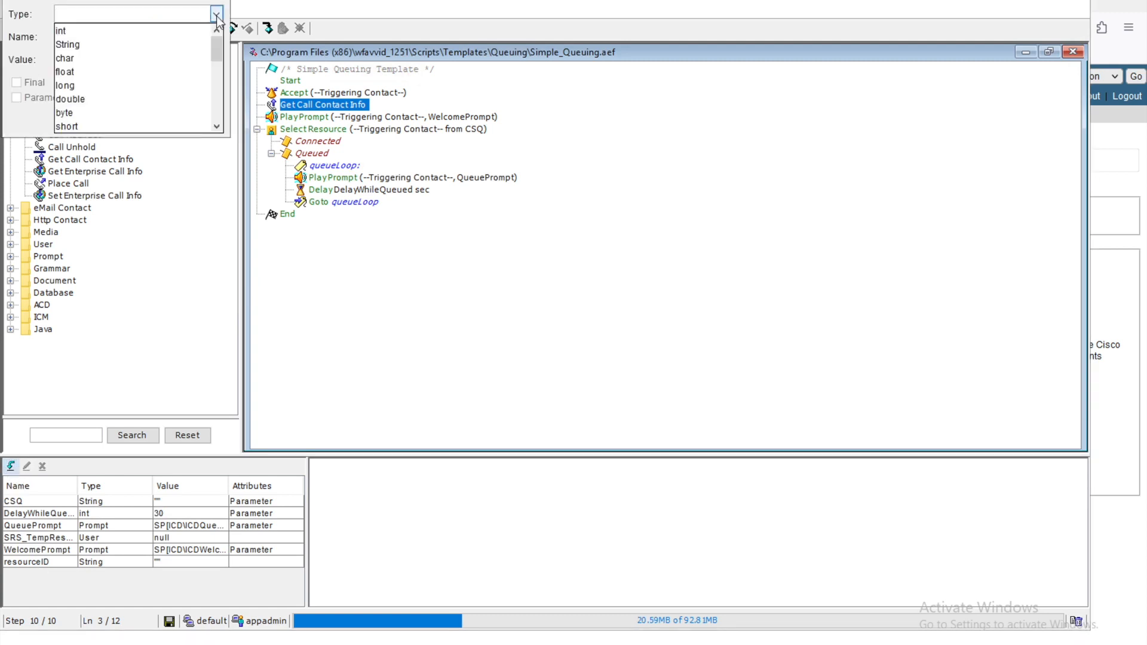
click(95, 45)
click(114, 31)
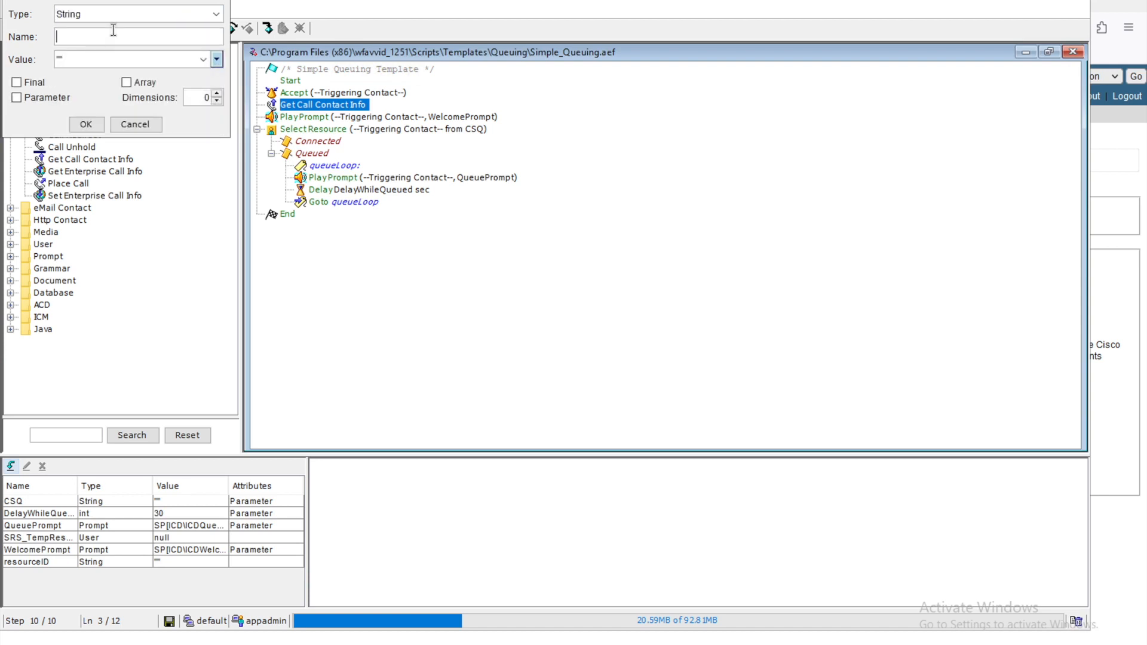
text(callingNumber)
click(91, 58)
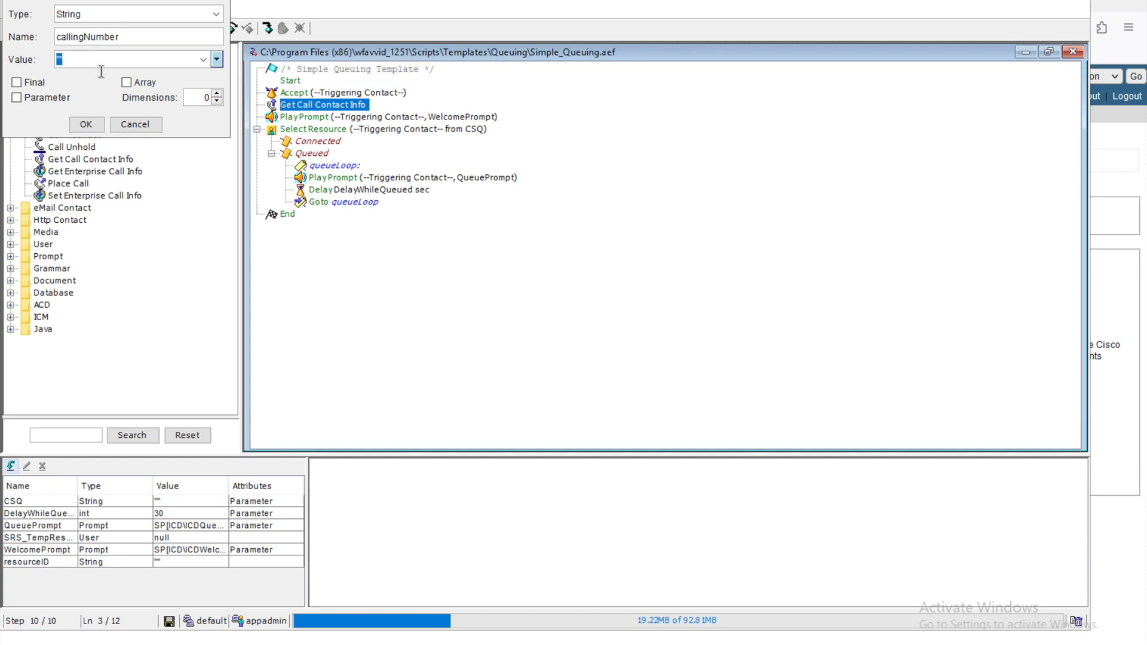
click(90, 124)
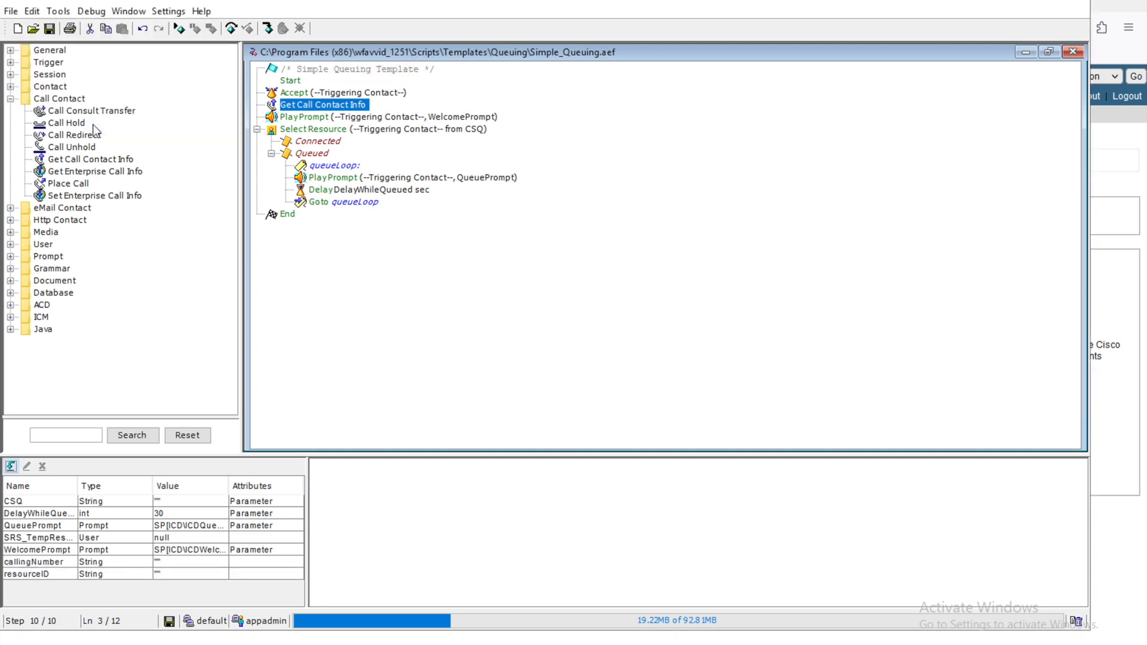
Step: Map Get Call Contact Info's Calling Number attribute to callingNumber and save the step
right_click(339, 106)
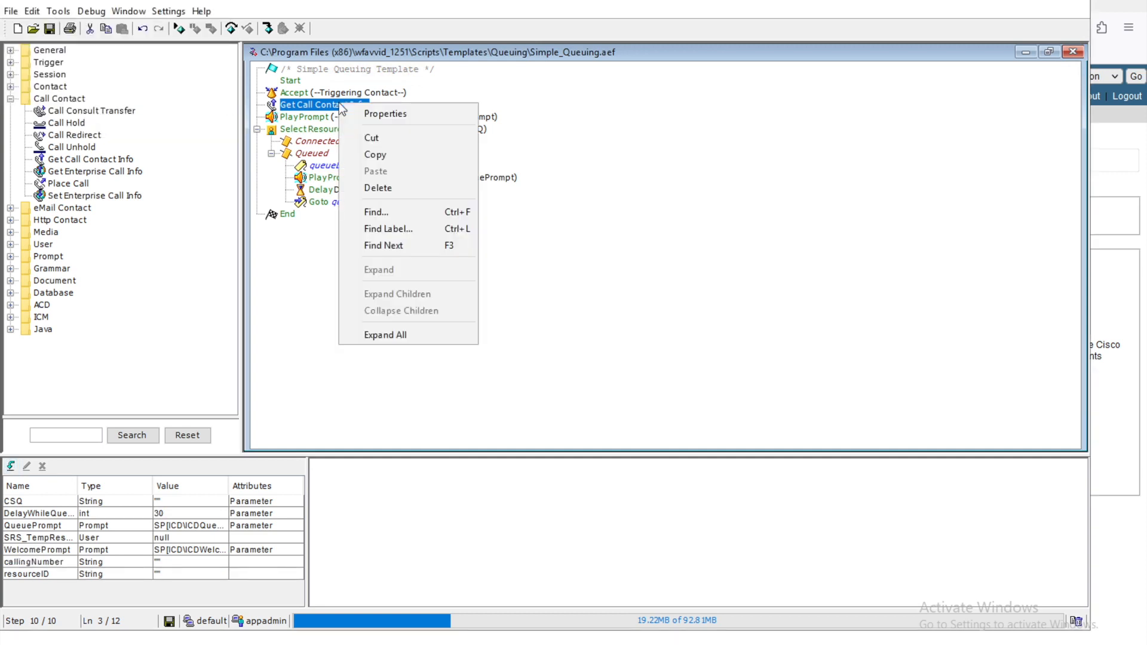
click(377, 114)
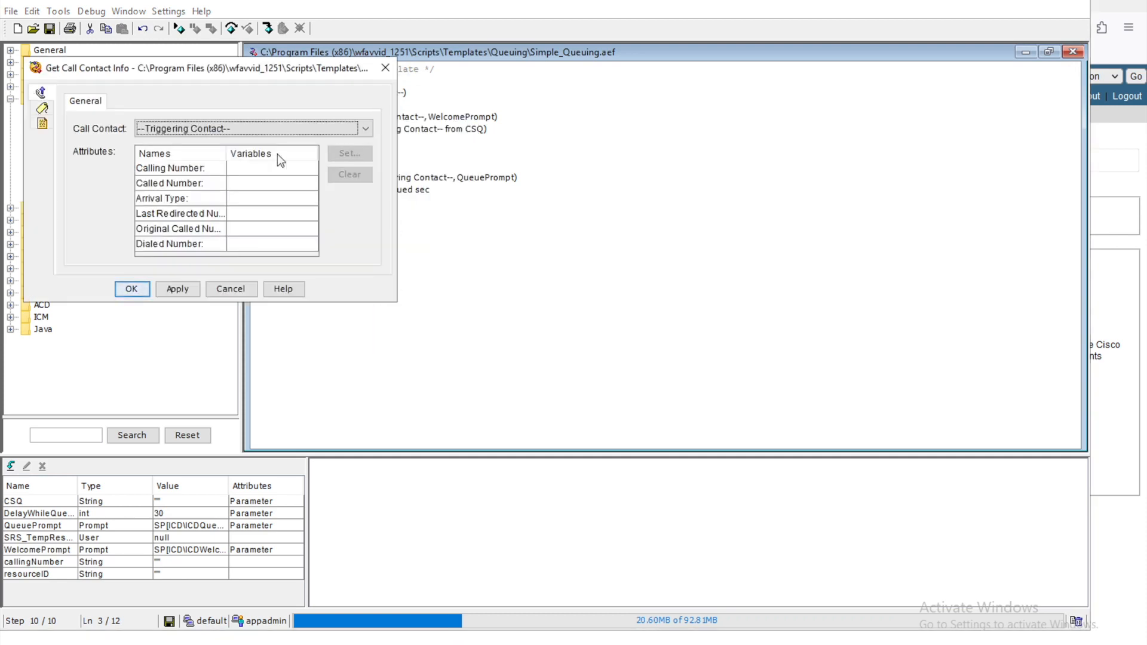
click(271, 170)
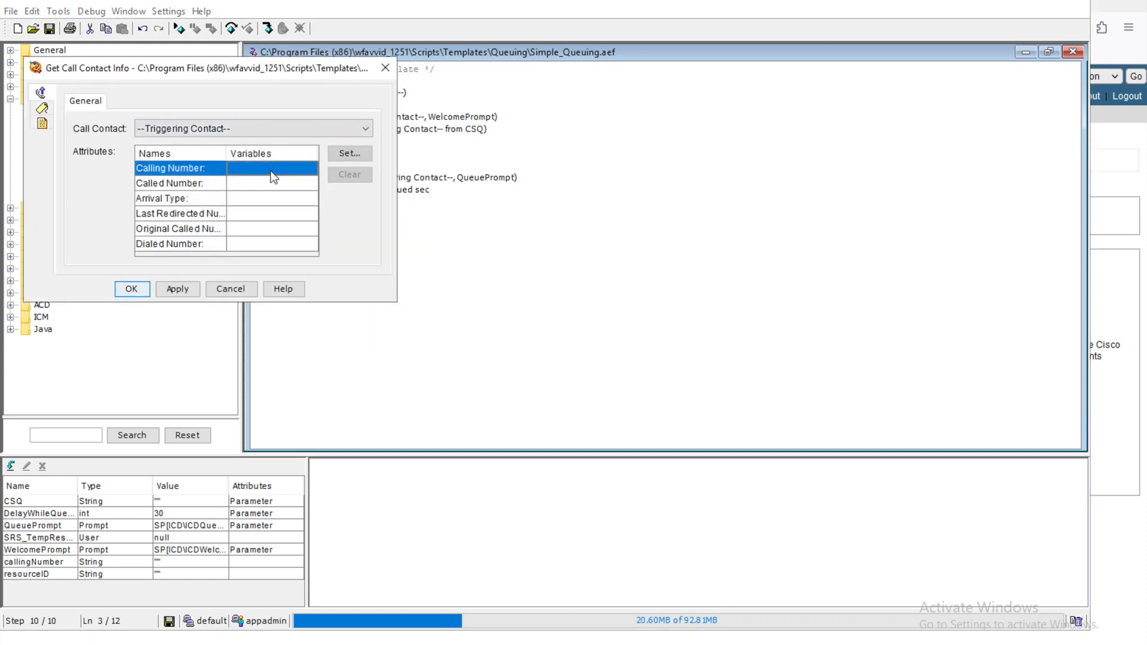
click(348, 155)
click(322, 205)
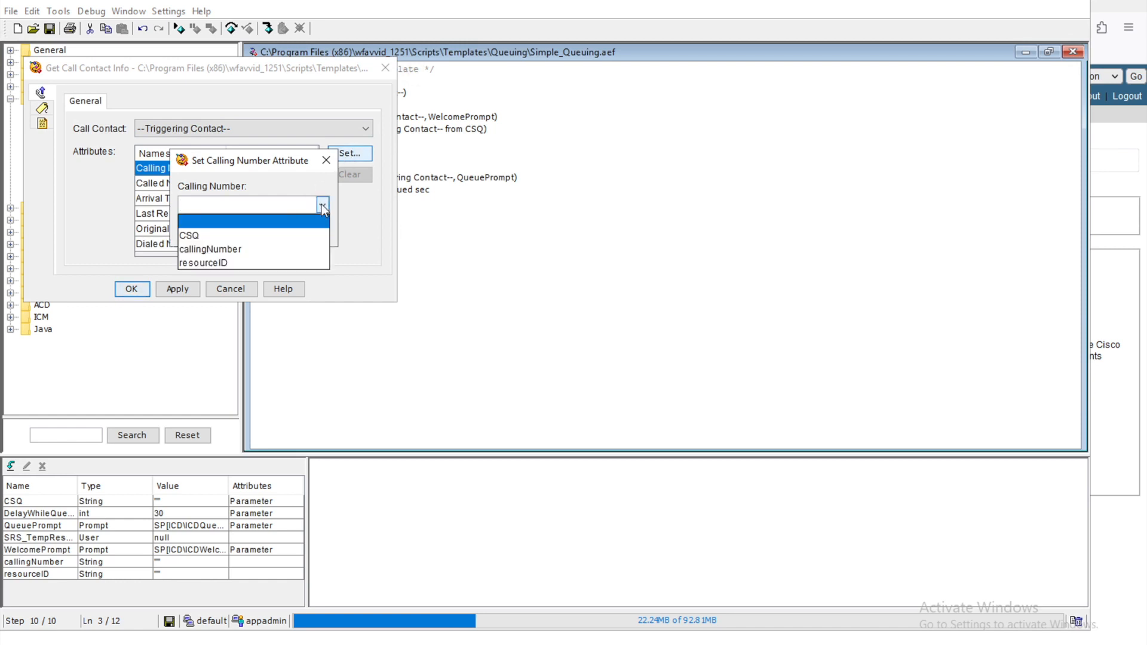
click(245, 250)
click(244, 231)
click(197, 232)
click(192, 289)
click(123, 292)
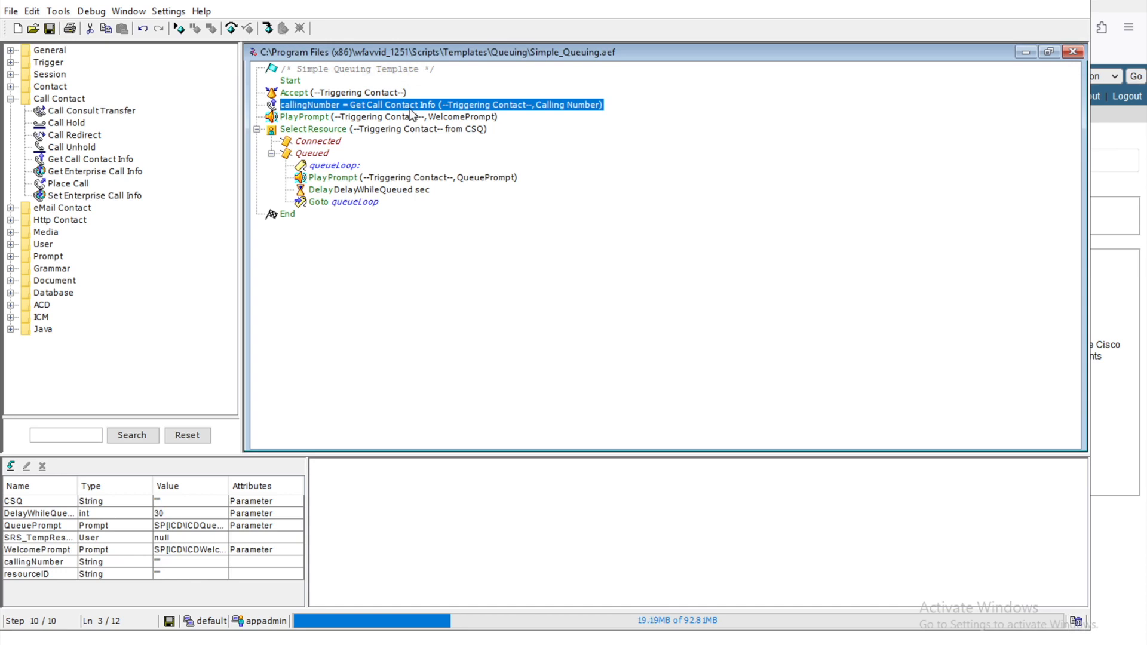
Step: Move between the Connected branch and Select Resource, ending with Select Resource's action menu
click(330, 142)
click(320, 129)
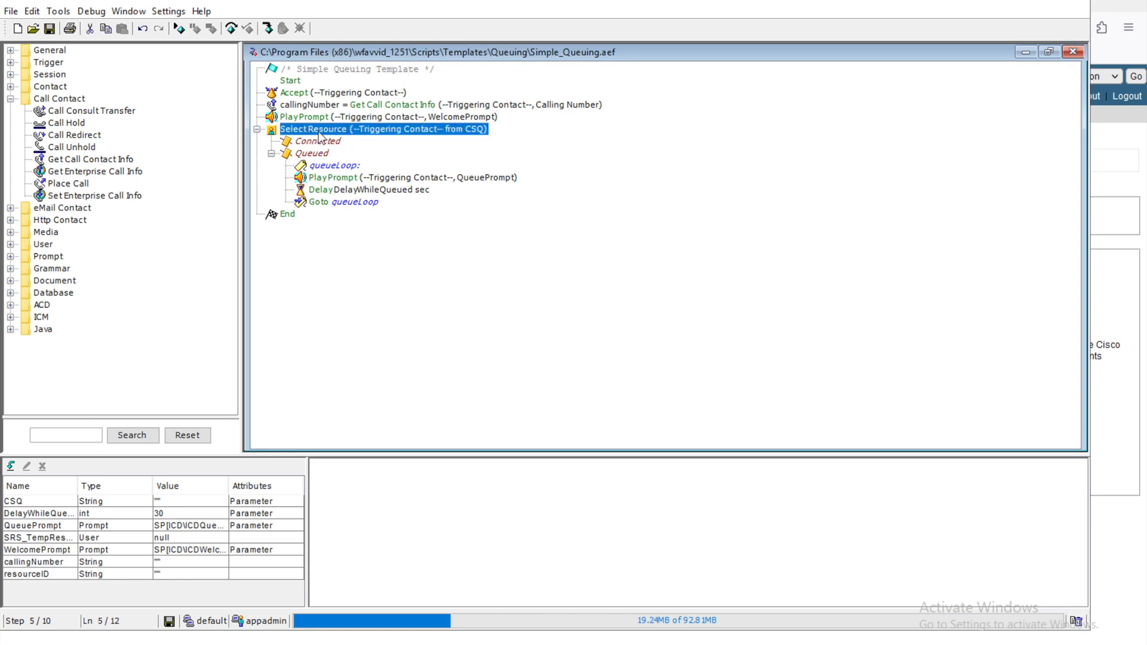
click(321, 142)
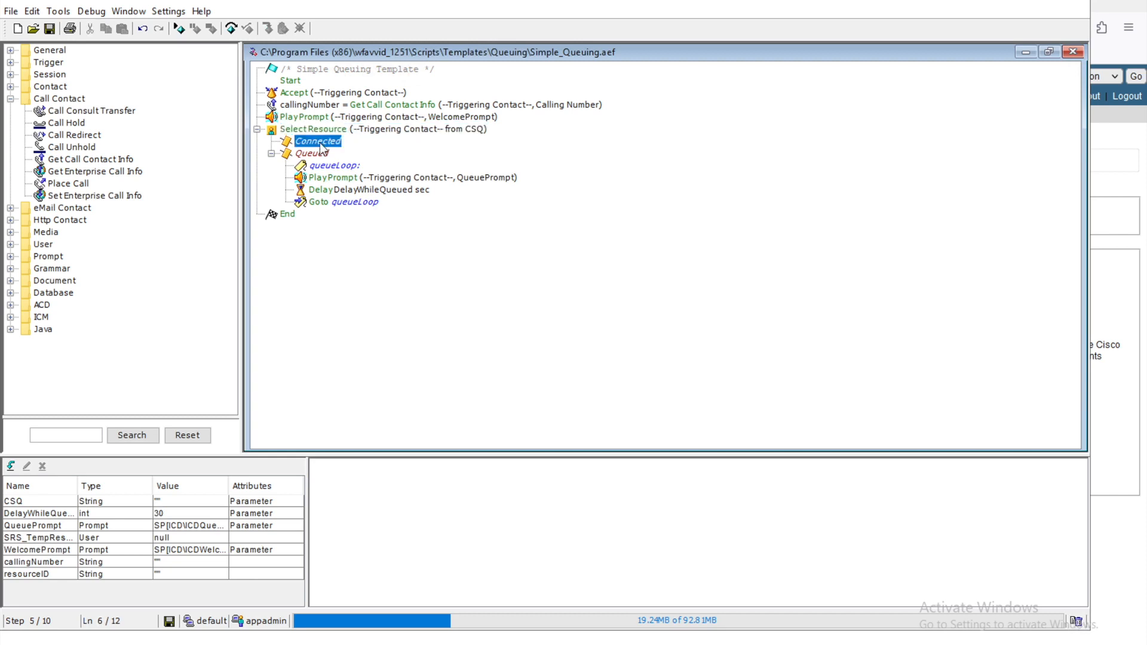
click(317, 131)
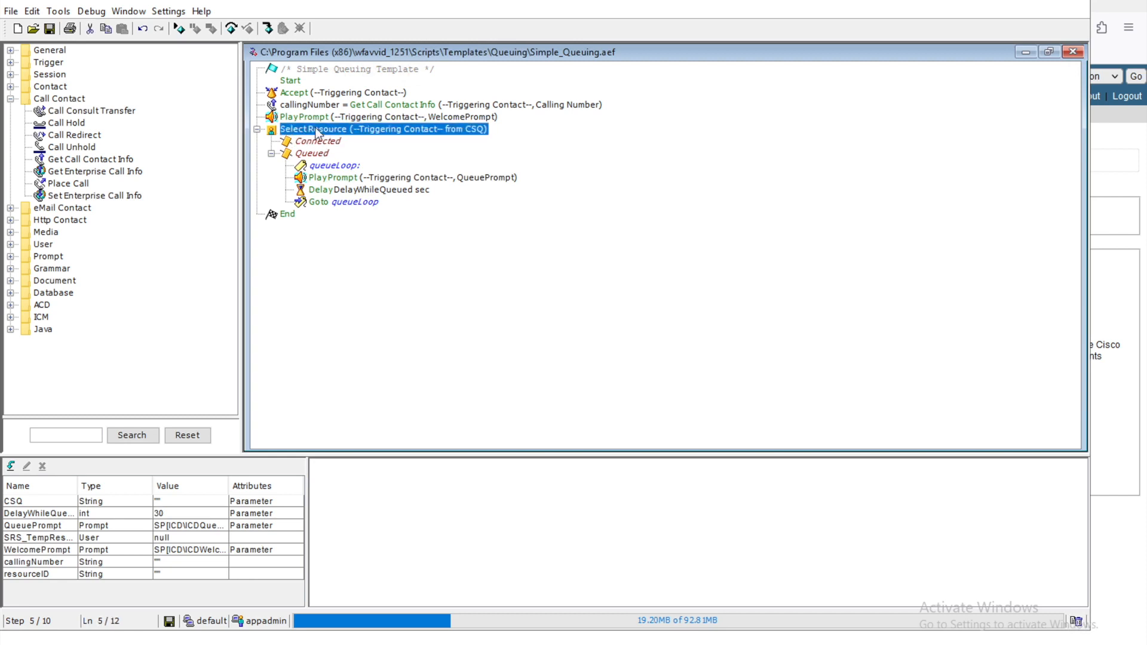
right_click(315, 129)
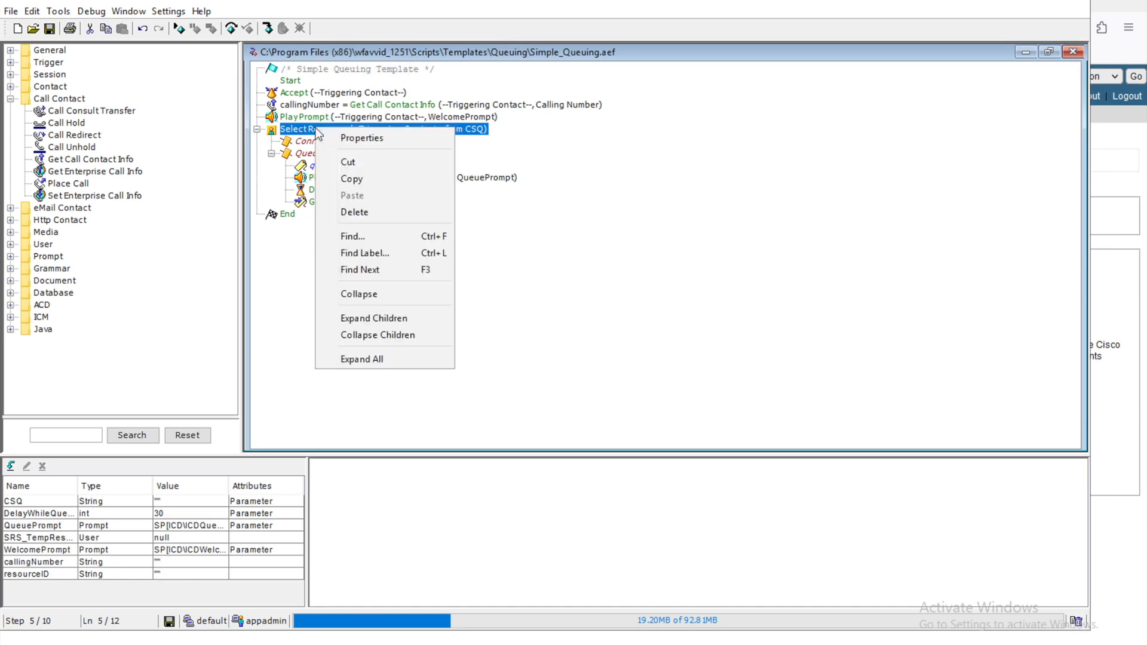
Step: Set Select Resource's Connect option to No, apply it, and select the resulting Selected branch
click(356, 138)
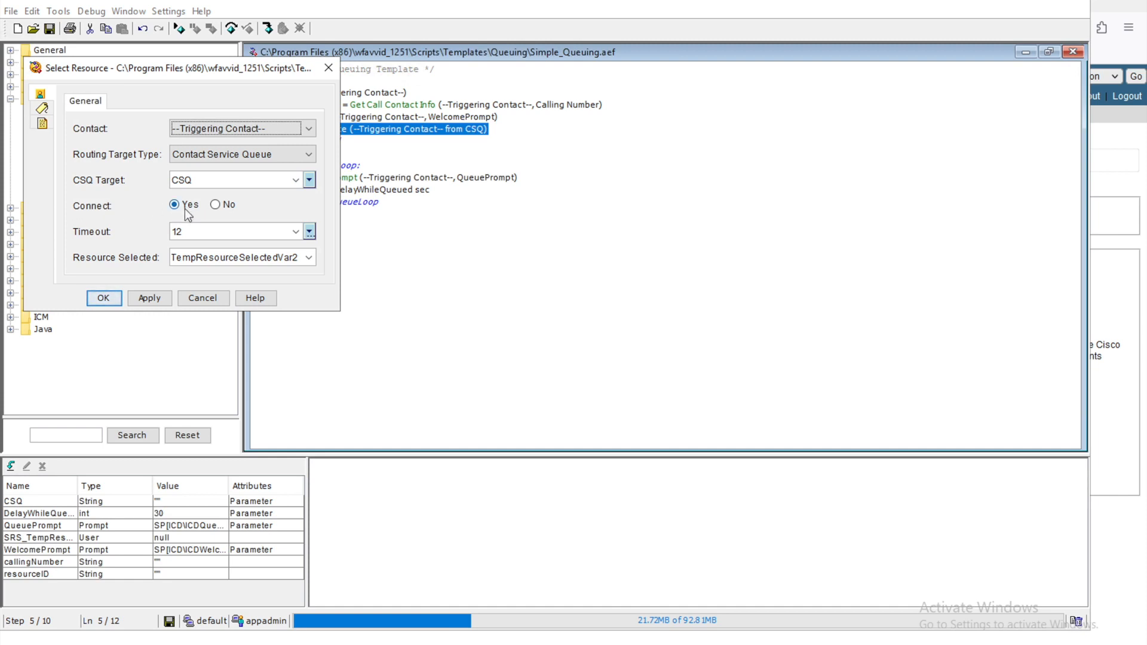
click(218, 206)
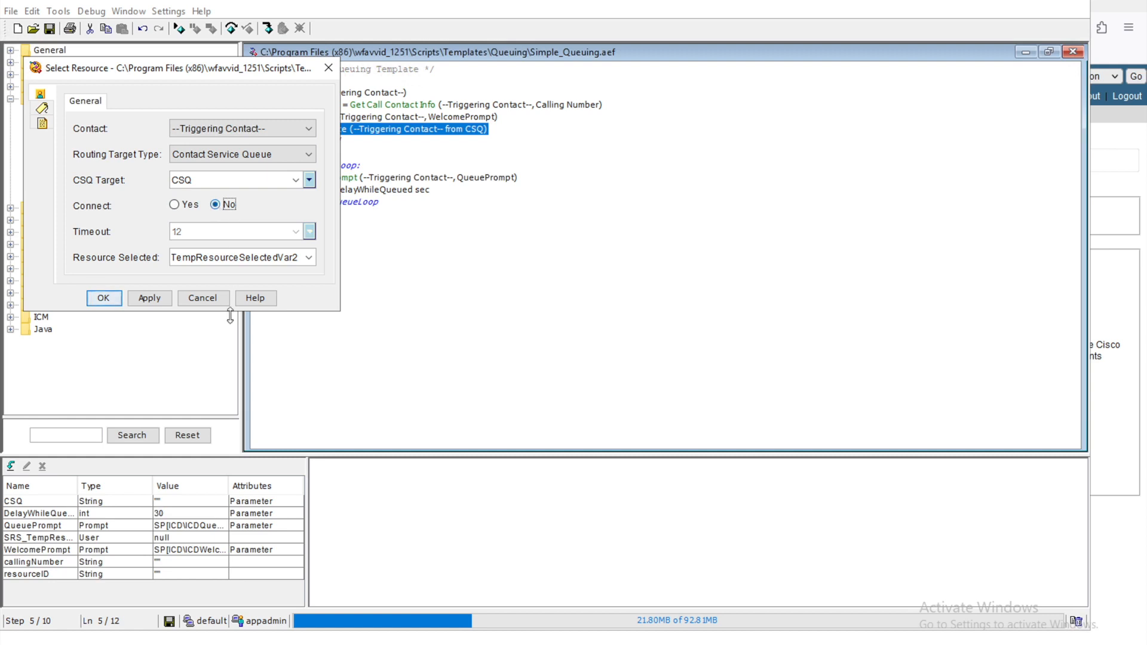
click(156, 300)
click(105, 299)
click(321, 143)
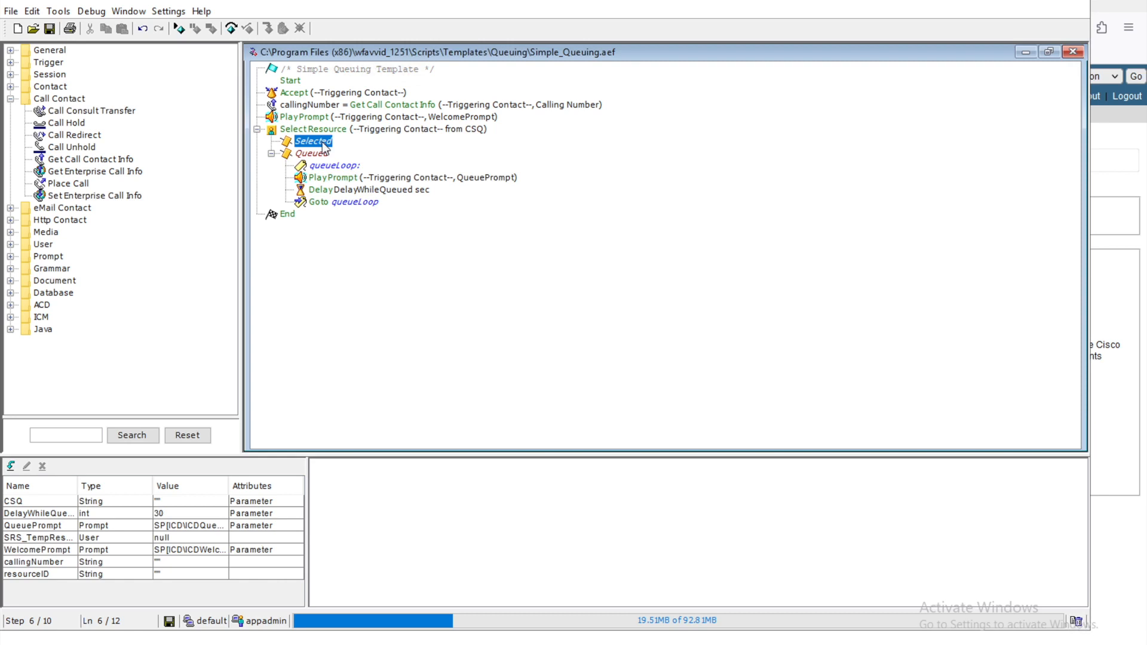
Step: Drag Set Enterprise Call Info from the Call Contact palette onto the Selected branch
click(97, 172)
click(89, 196)
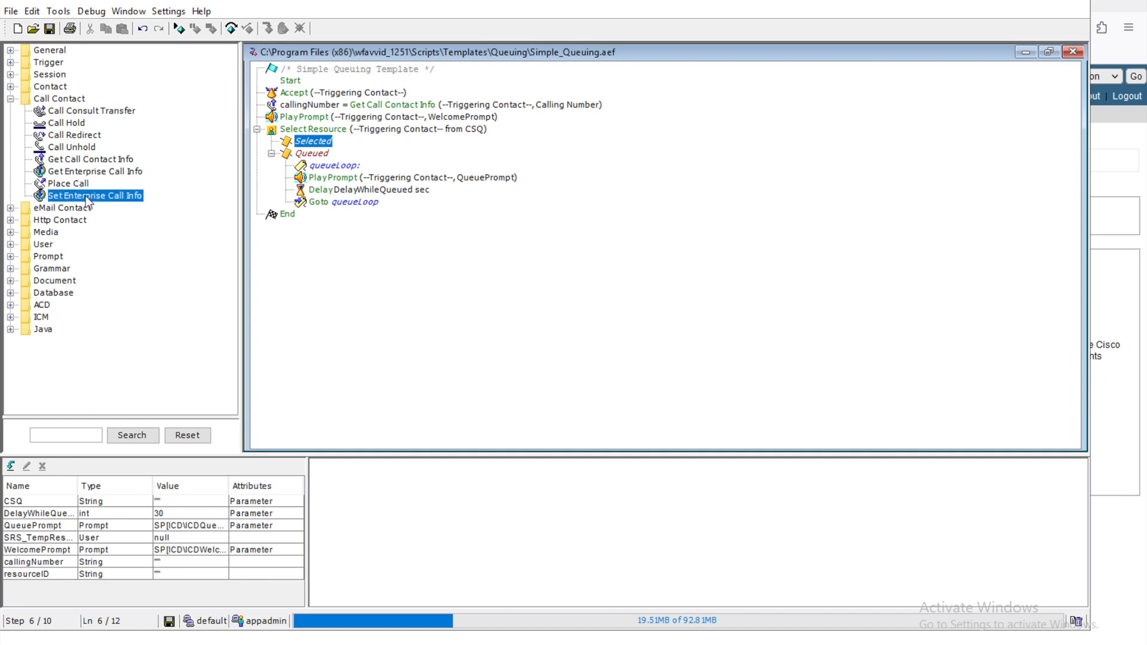
drag(86, 197, 301, 146)
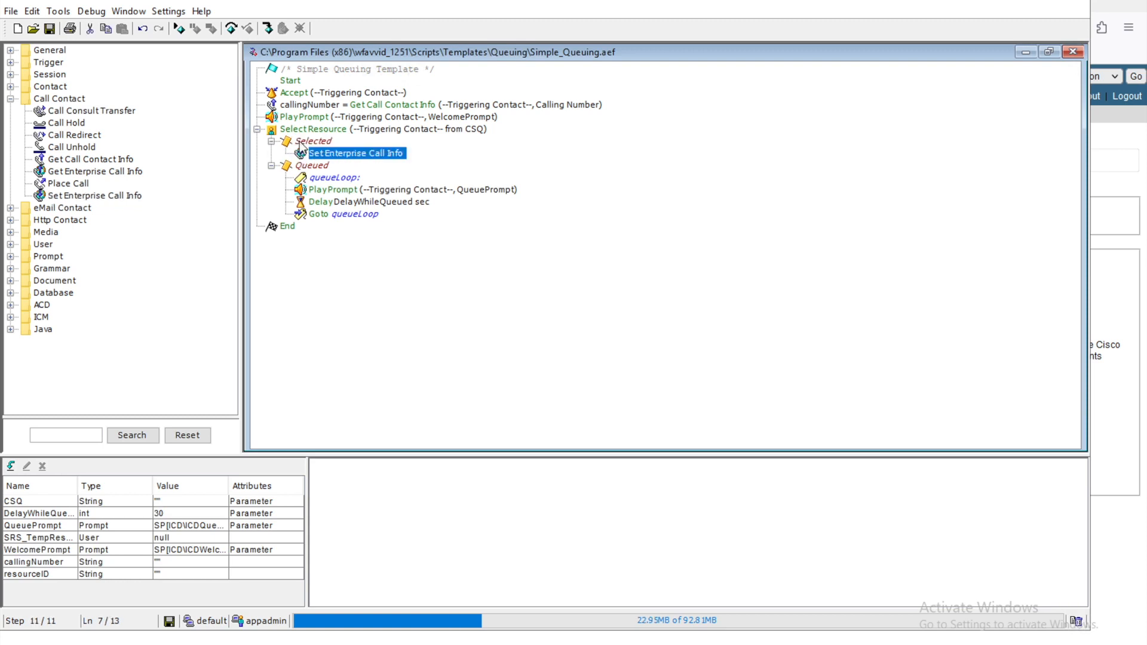
Step: Open the Set Enterprise Call Info properties and add a field whose value is callingNumber
right_click(349, 159)
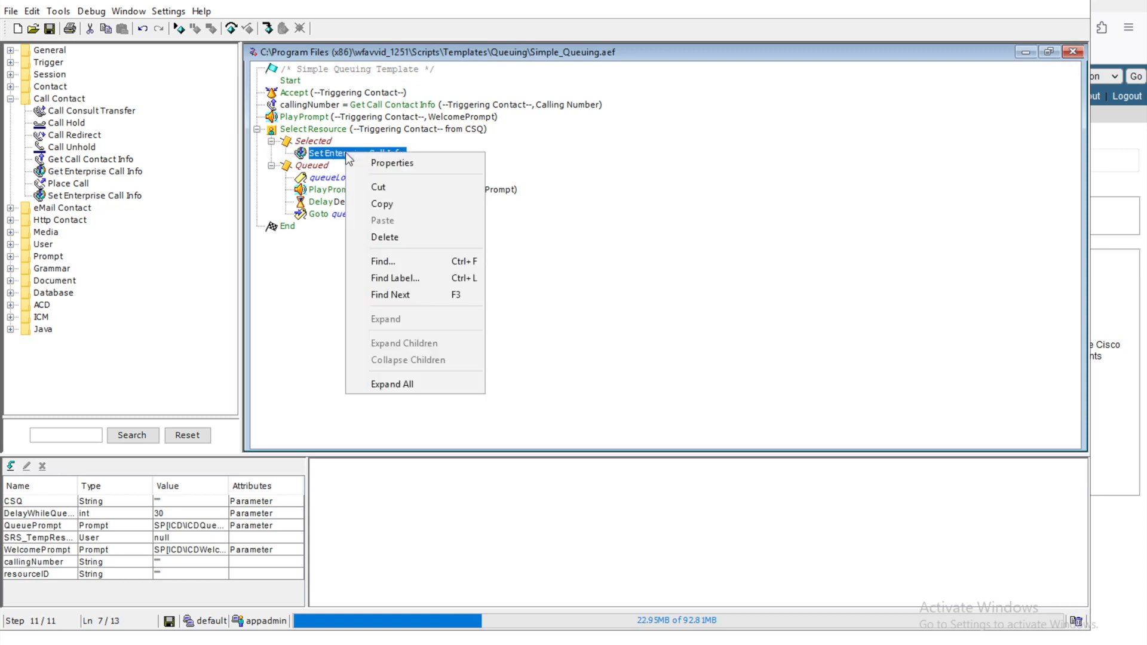
click(396, 162)
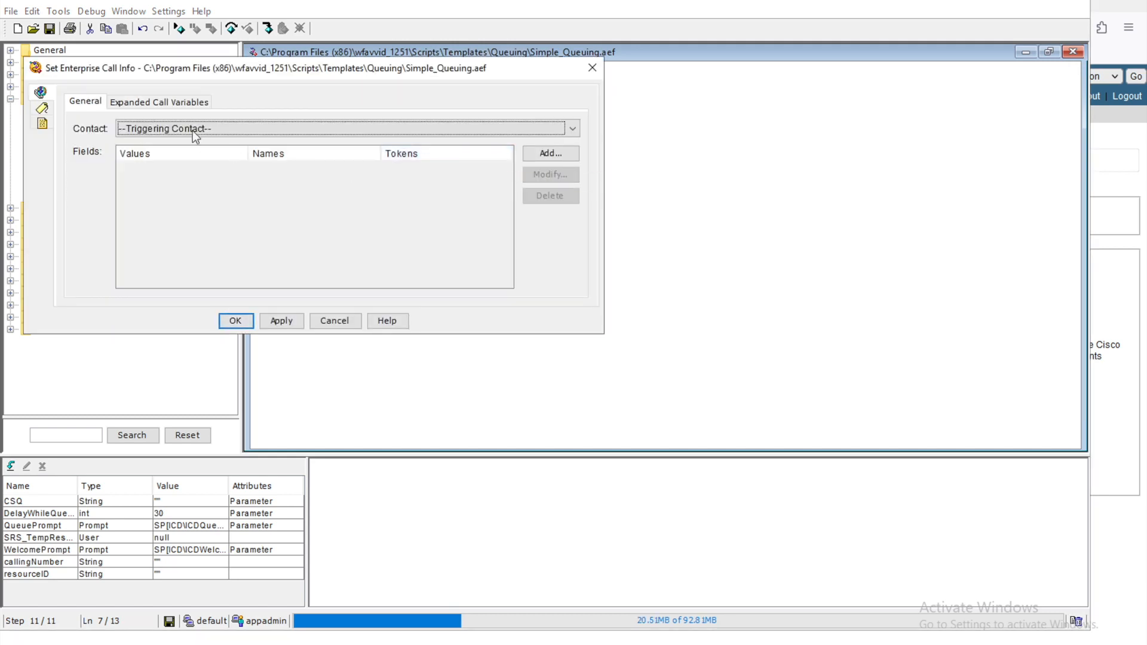
click(564, 152)
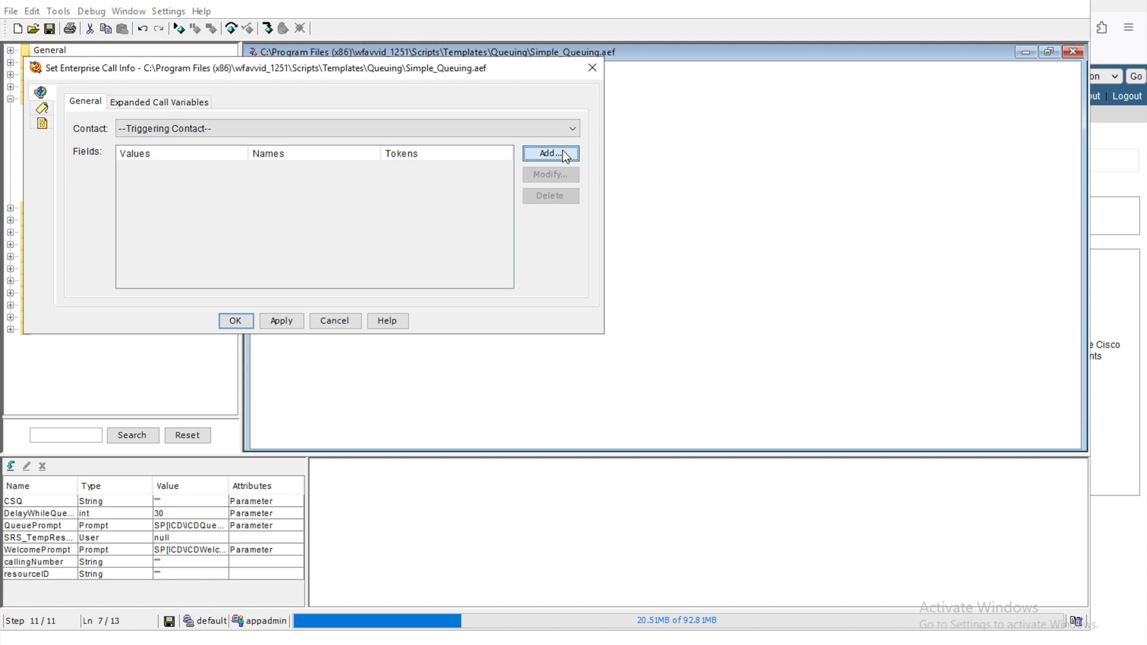
click(562, 153)
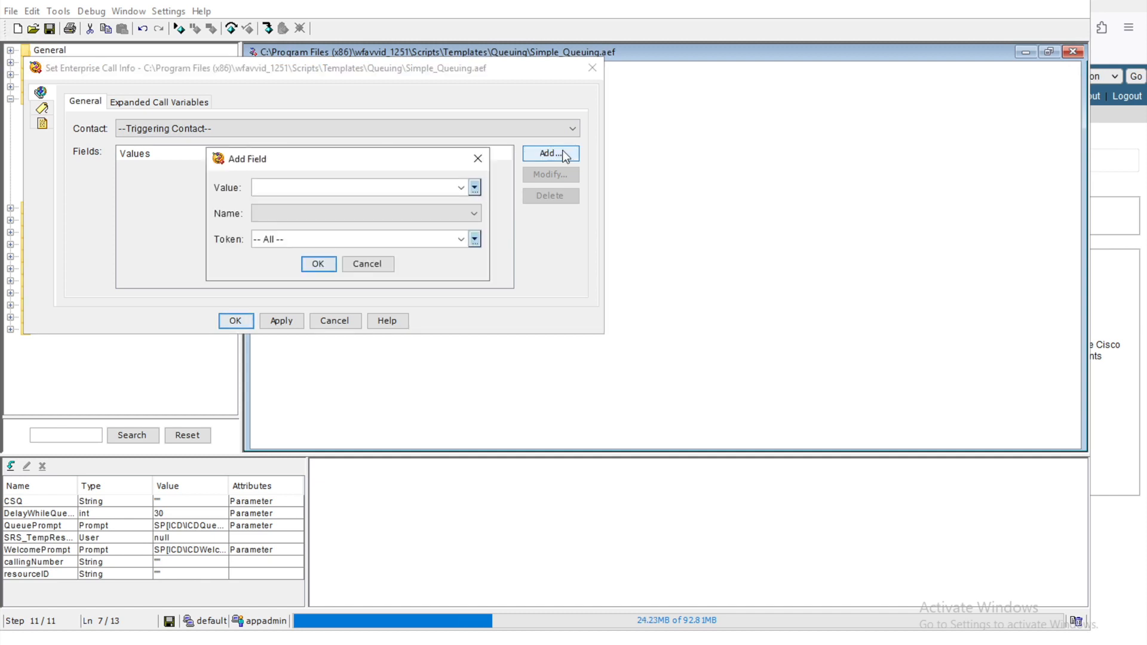
click(460, 189)
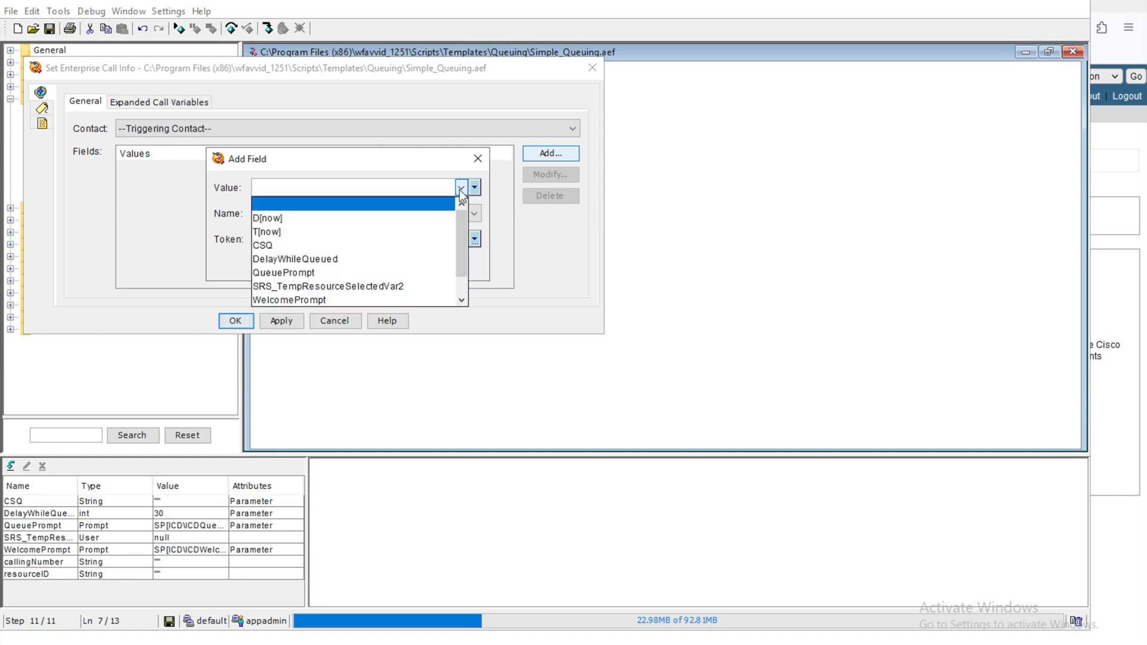
scroll(327, 287, down, 1)
click(327, 286)
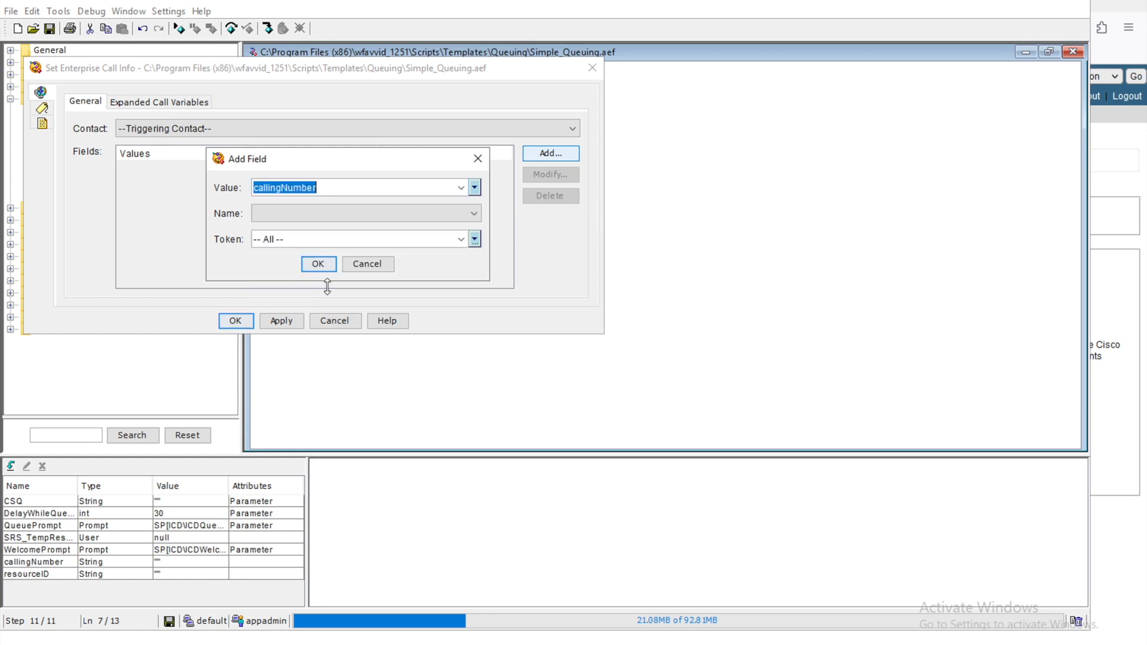
Step: Name the field Call.PeripheralVariable1, then confirm, apply and close the step properties
click(418, 213)
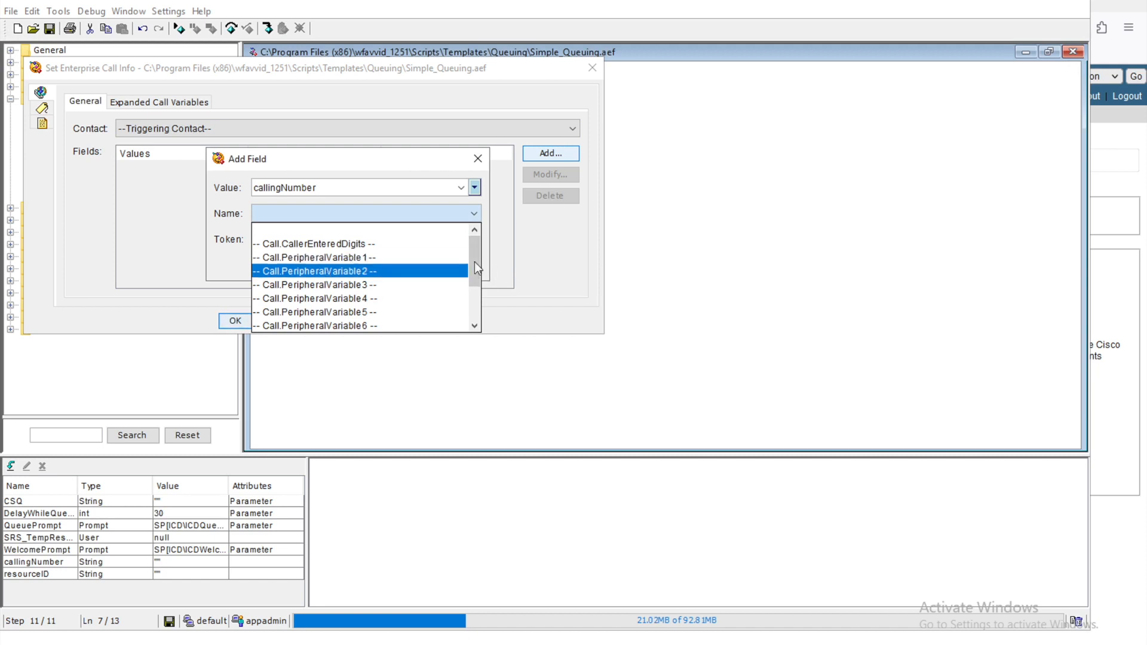
drag(474, 257, 475, 303)
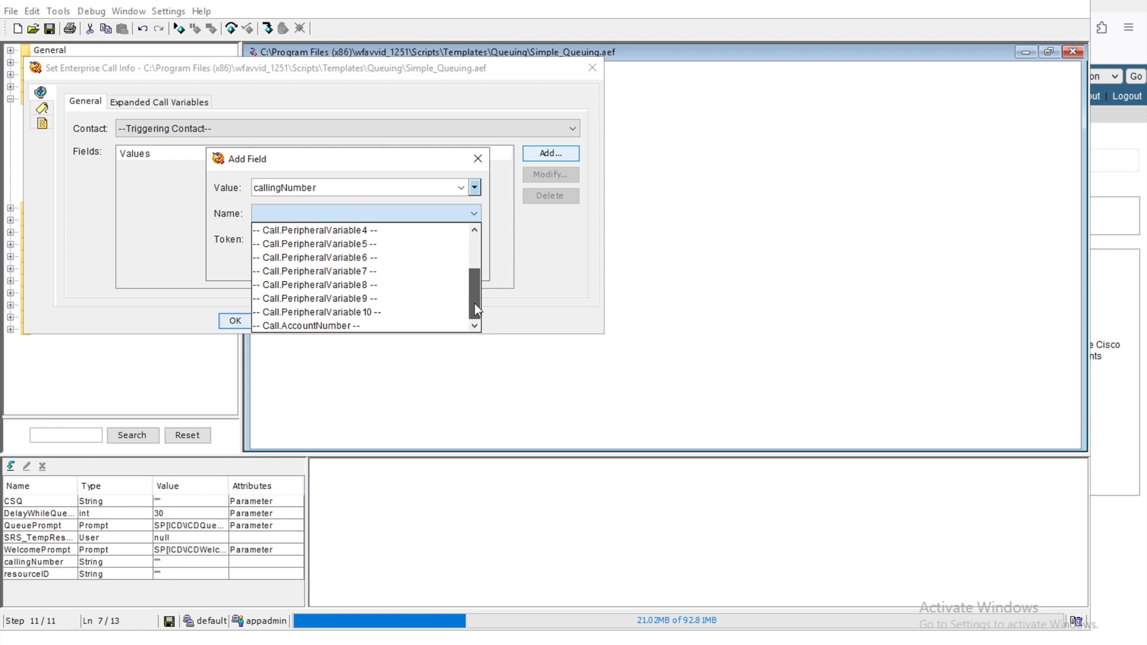
drag(474, 303, 476, 225)
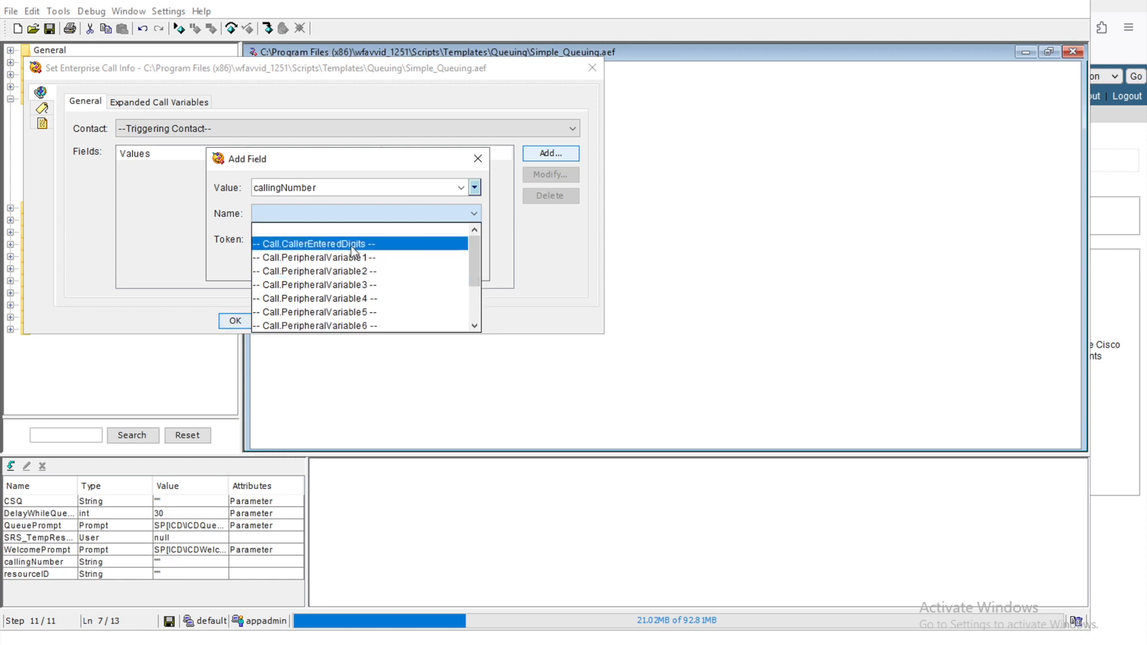
click(345, 257)
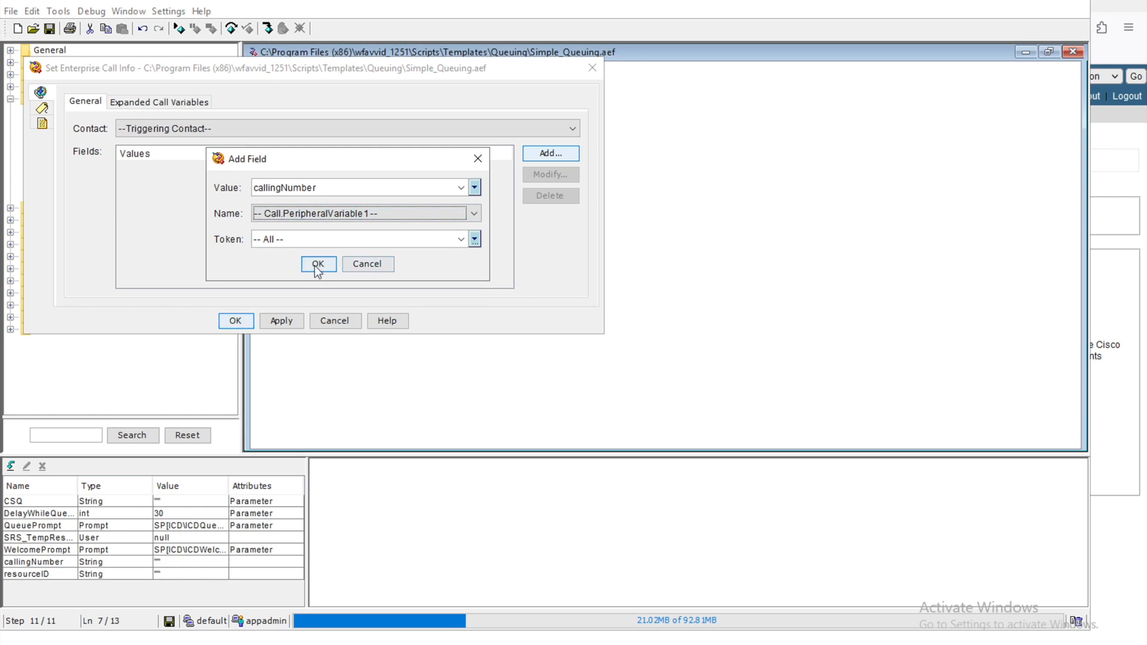
click(317, 264)
click(281, 321)
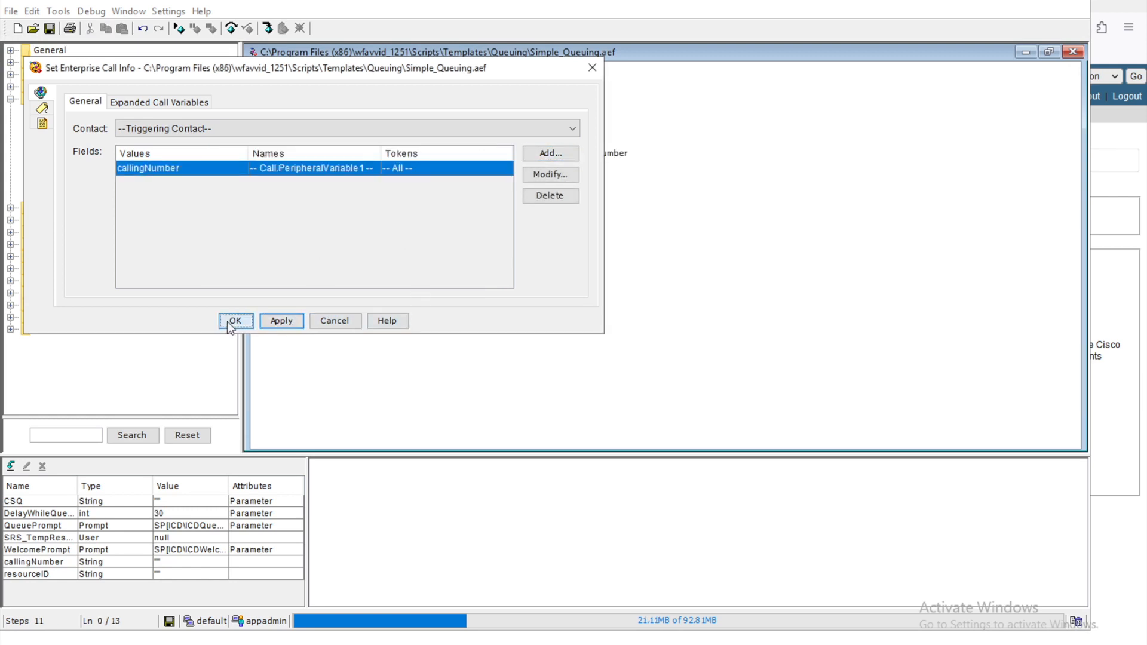
click(231, 323)
click(369, 157)
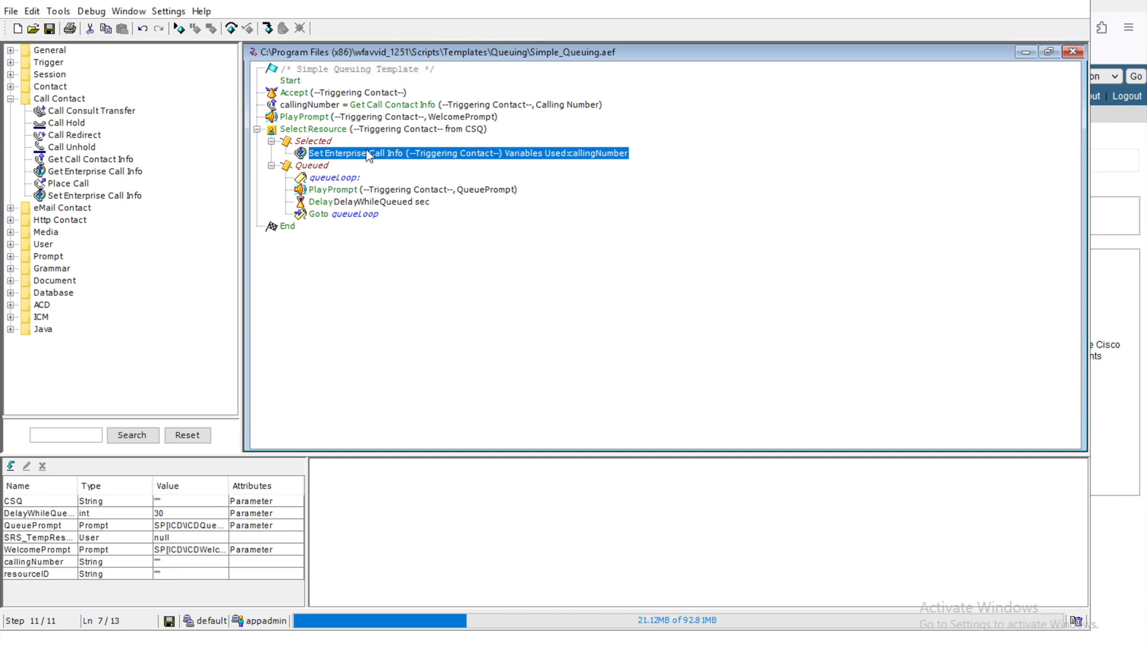
click(316, 143)
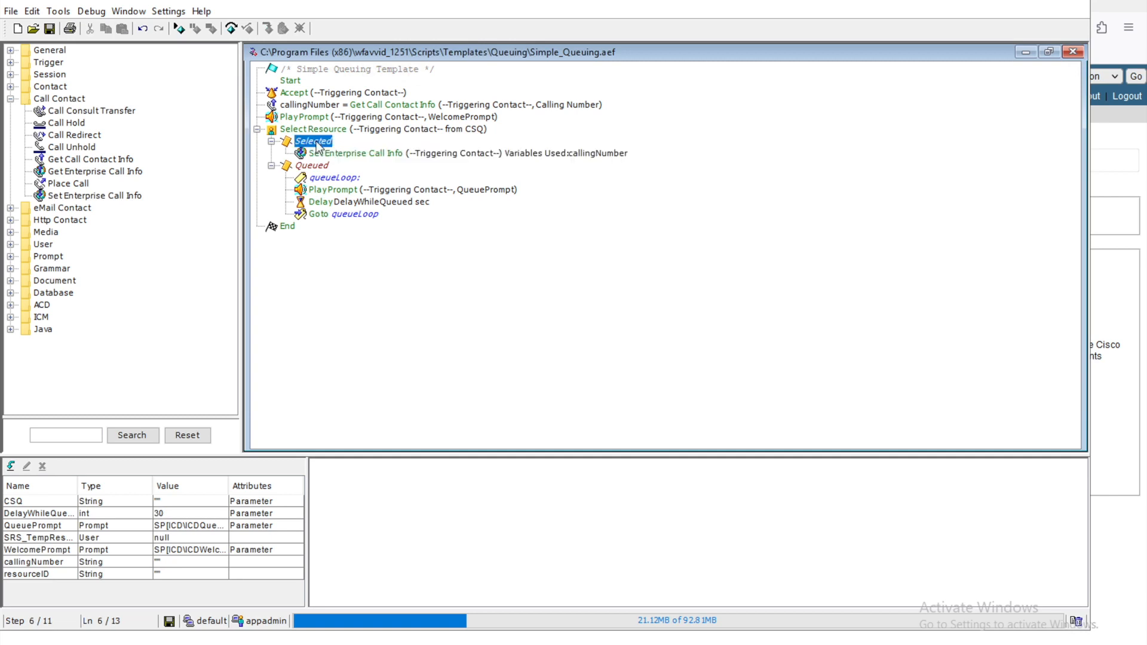
Step: Drag a Connect step from the ACD group onto Set Enterprise Call Info and expand its Connected and Failed branches
click(345, 155)
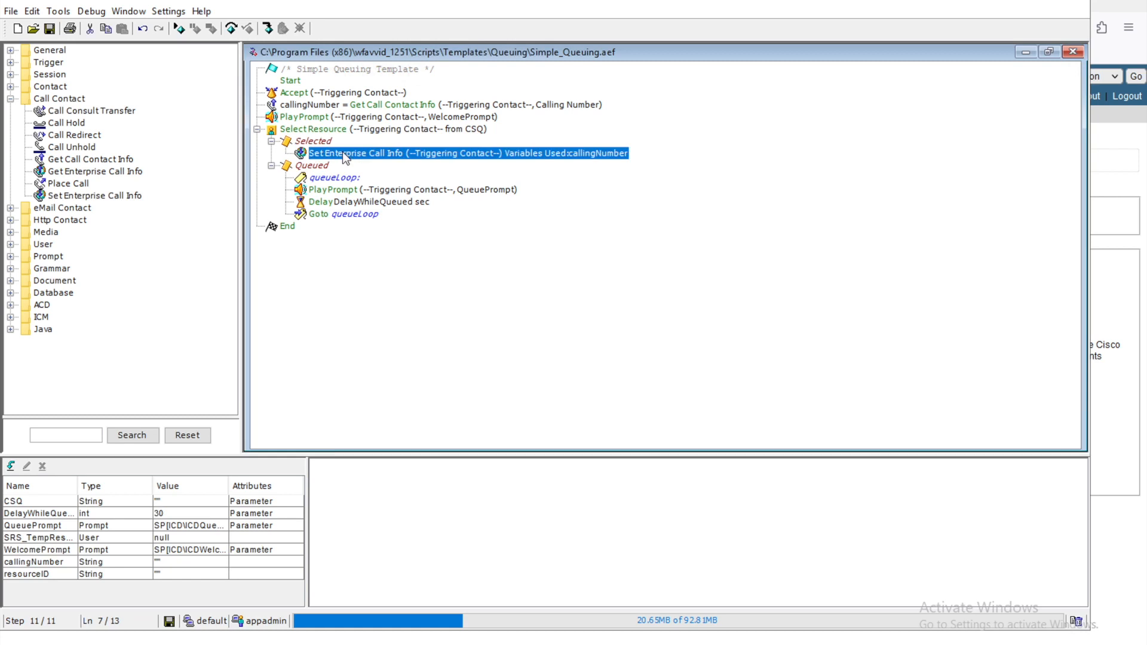
click(40, 306)
click(10, 305)
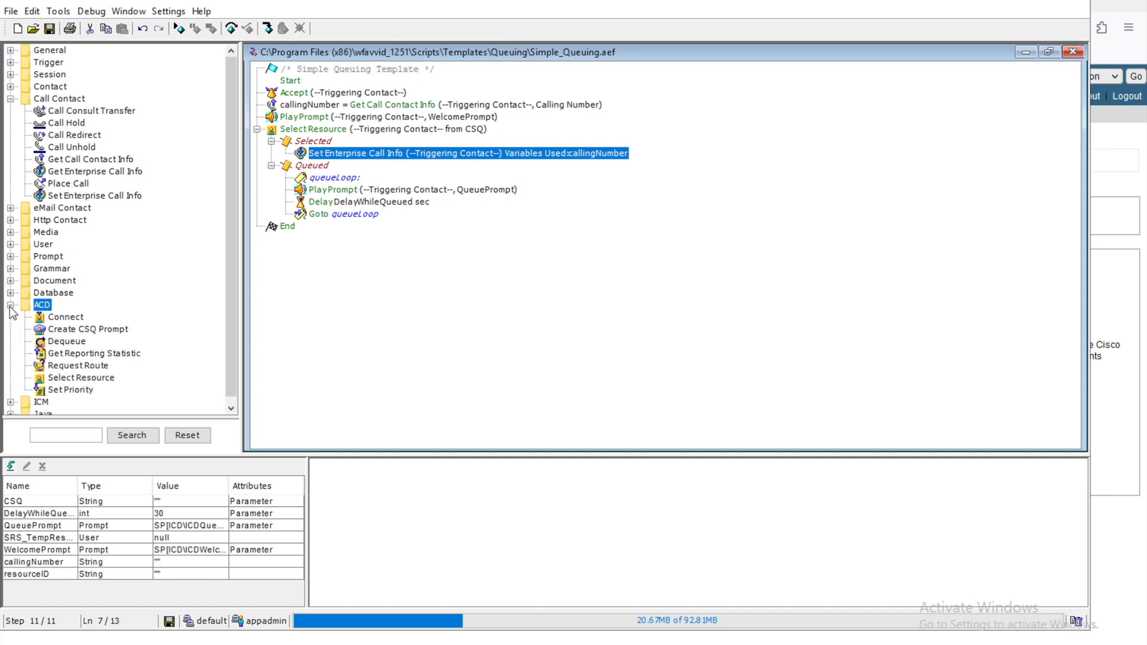
click(62, 319)
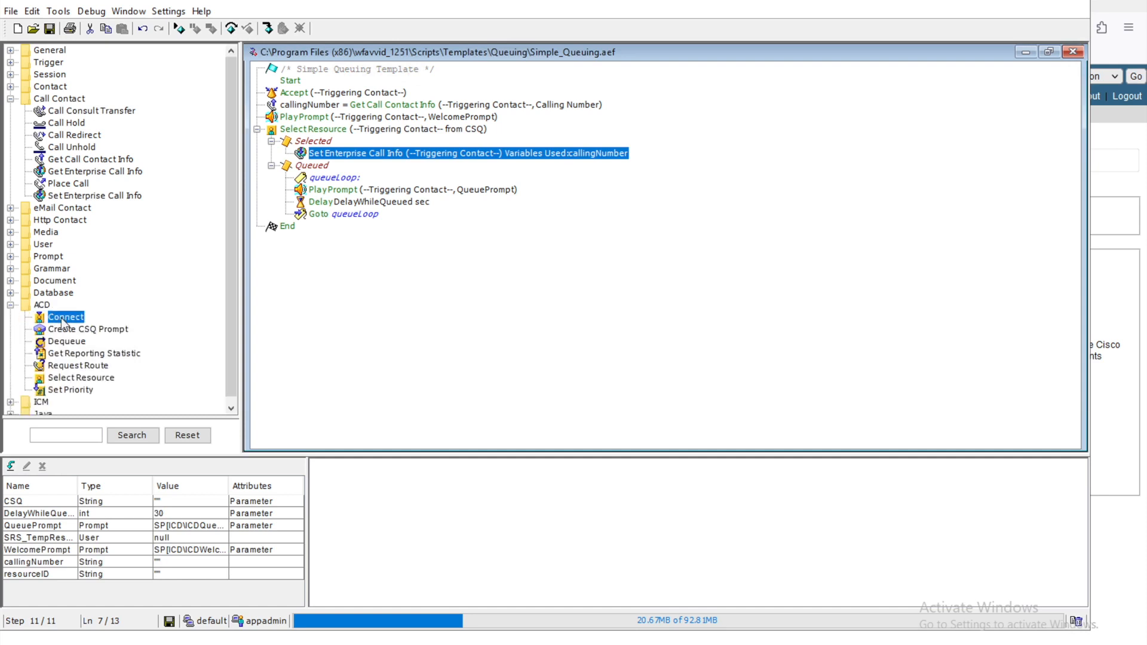
drag(62, 322, 362, 153)
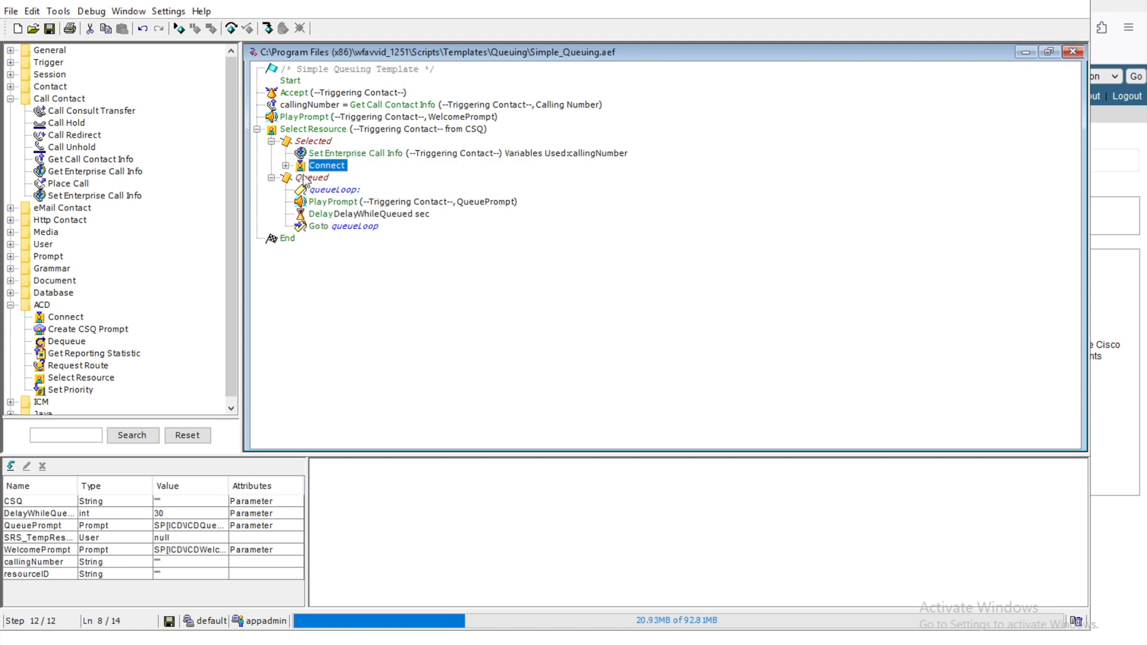
click(286, 165)
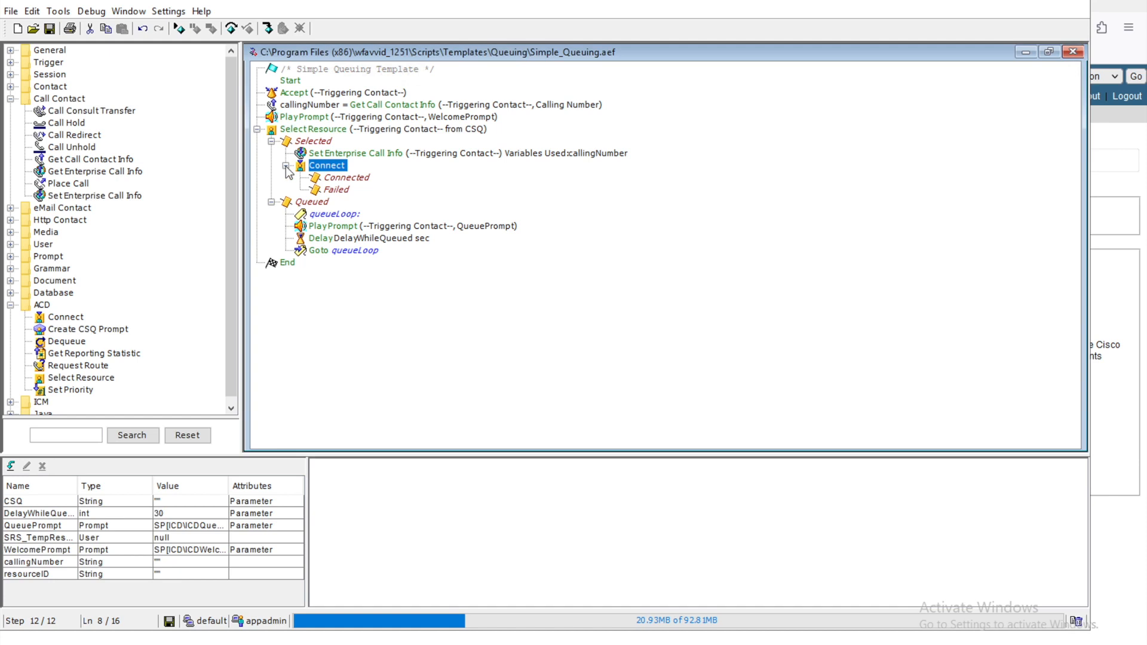
click(353, 181)
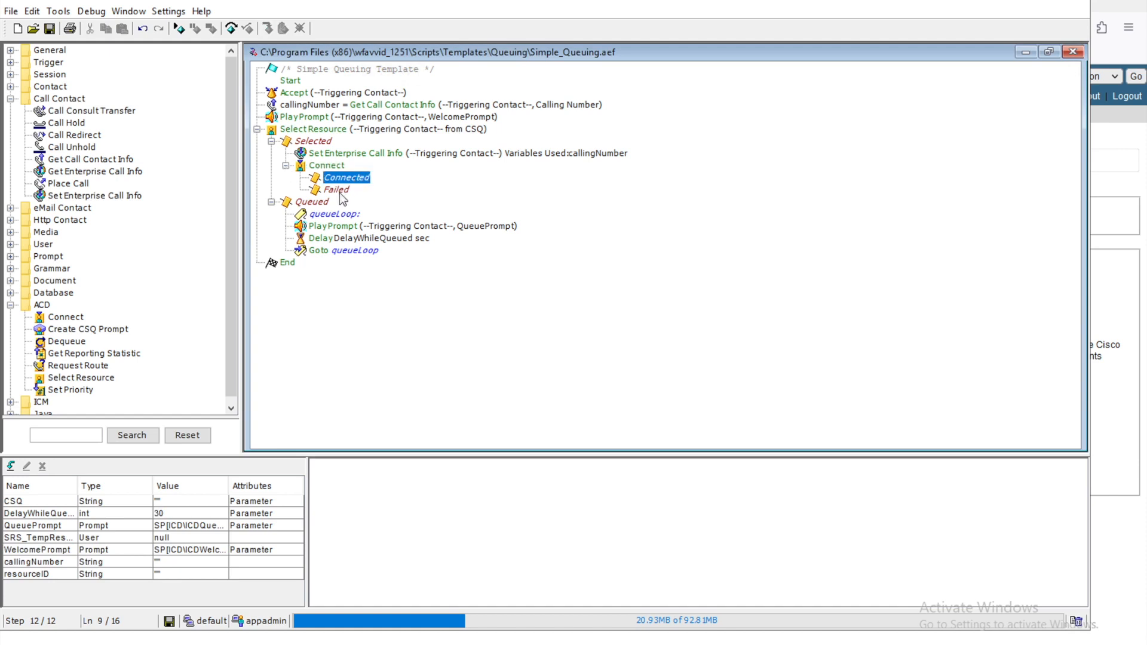
click(337, 168)
Step: Set the Connect step's Resource Selected variable to SRS_TempResourceSelectedVar2 and apply it
right_click(338, 173)
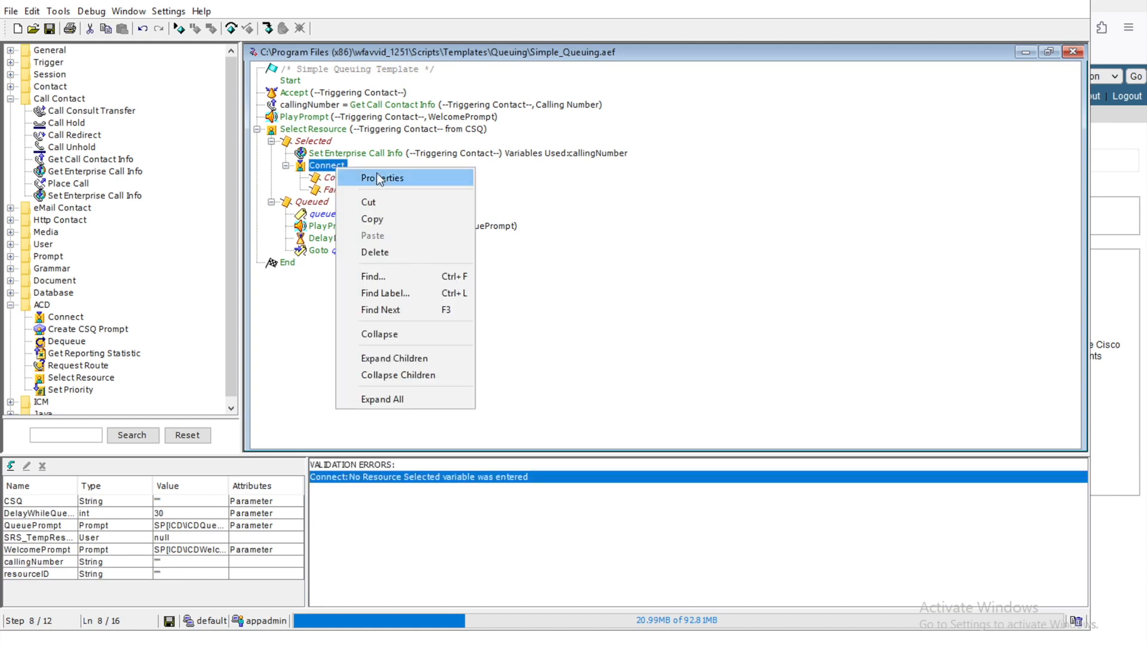
click(382, 177)
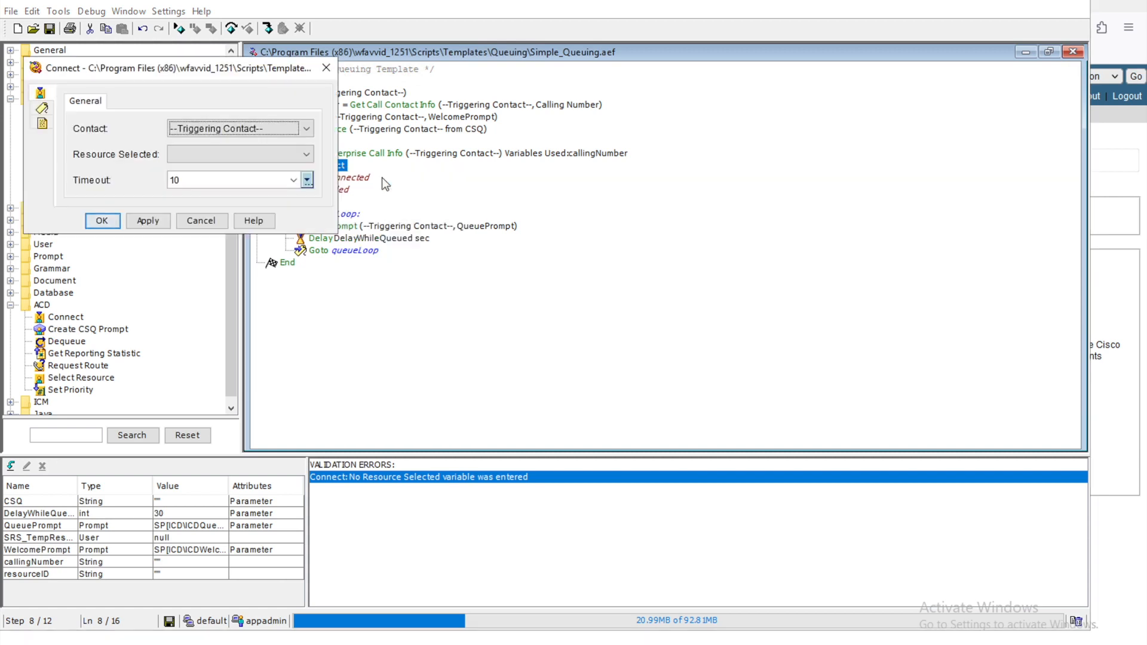
click(306, 155)
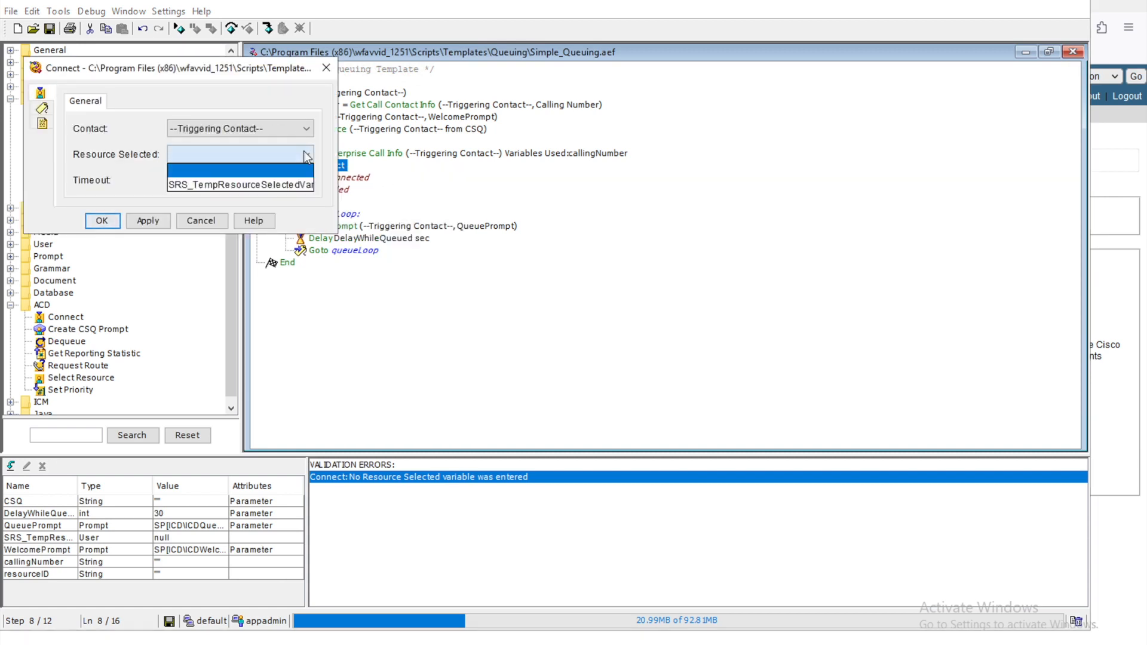
click(223, 182)
click(145, 220)
click(109, 221)
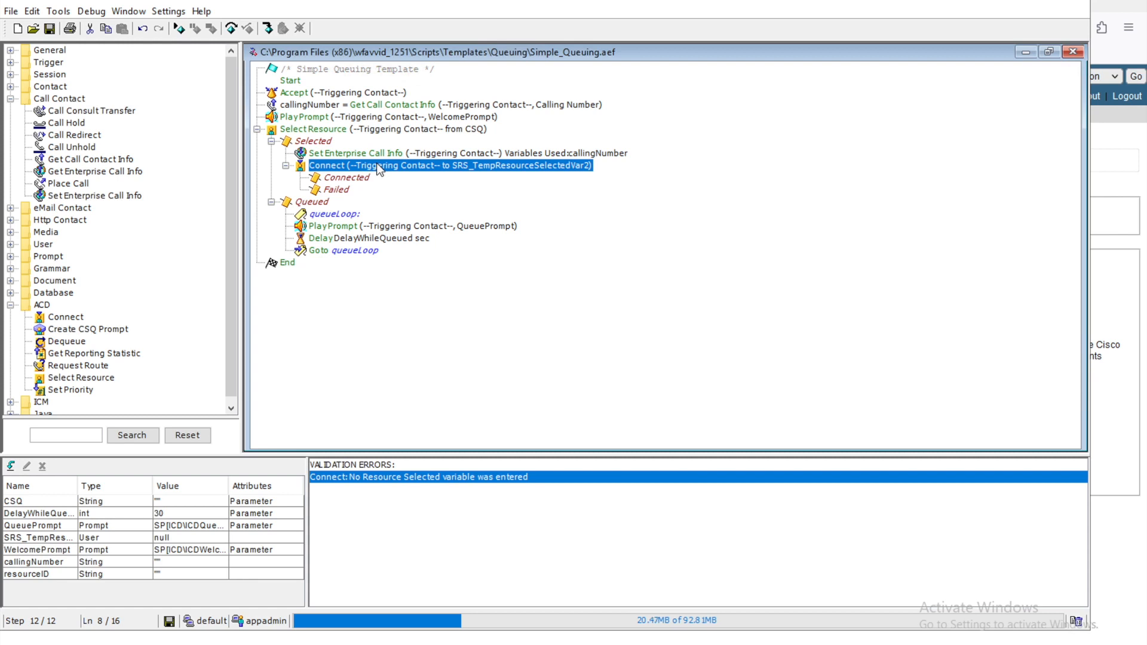
Step: Review the Connected, Failed, Goto queueLoop and End steps, then validate the script without errors
click(363, 179)
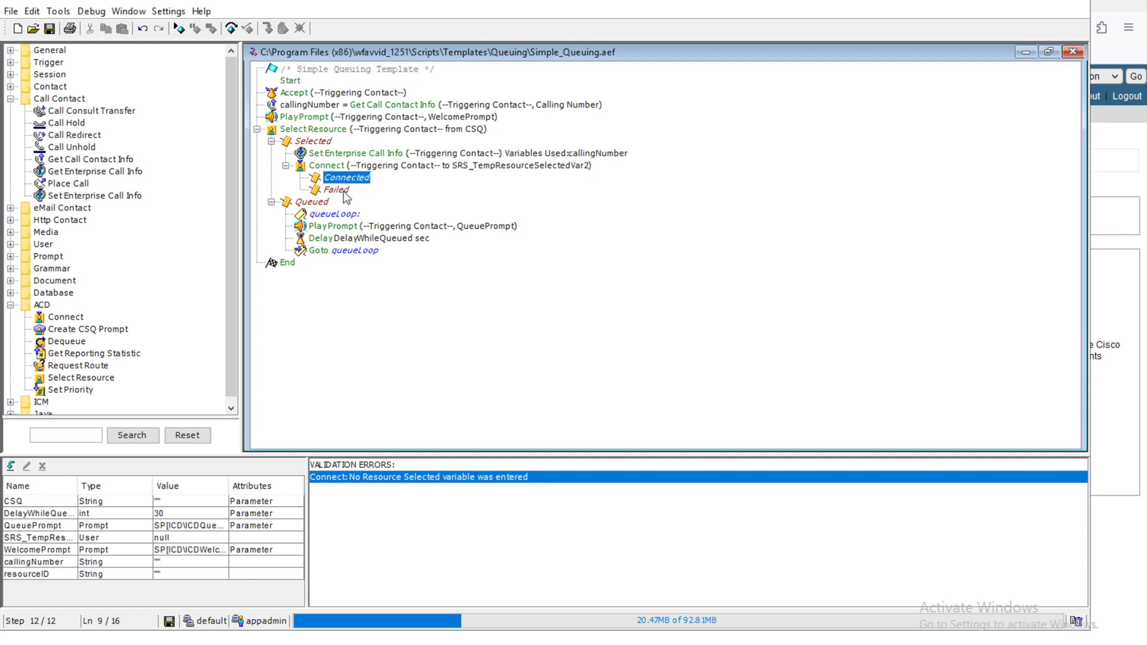
click(346, 191)
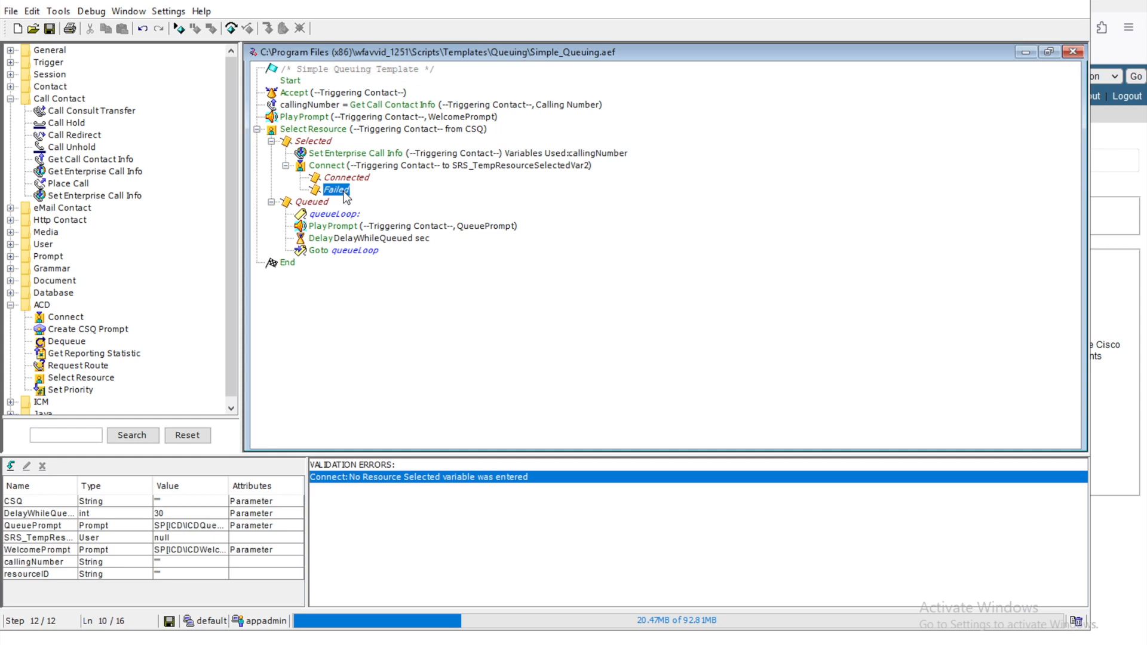
click(316, 251)
click(290, 264)
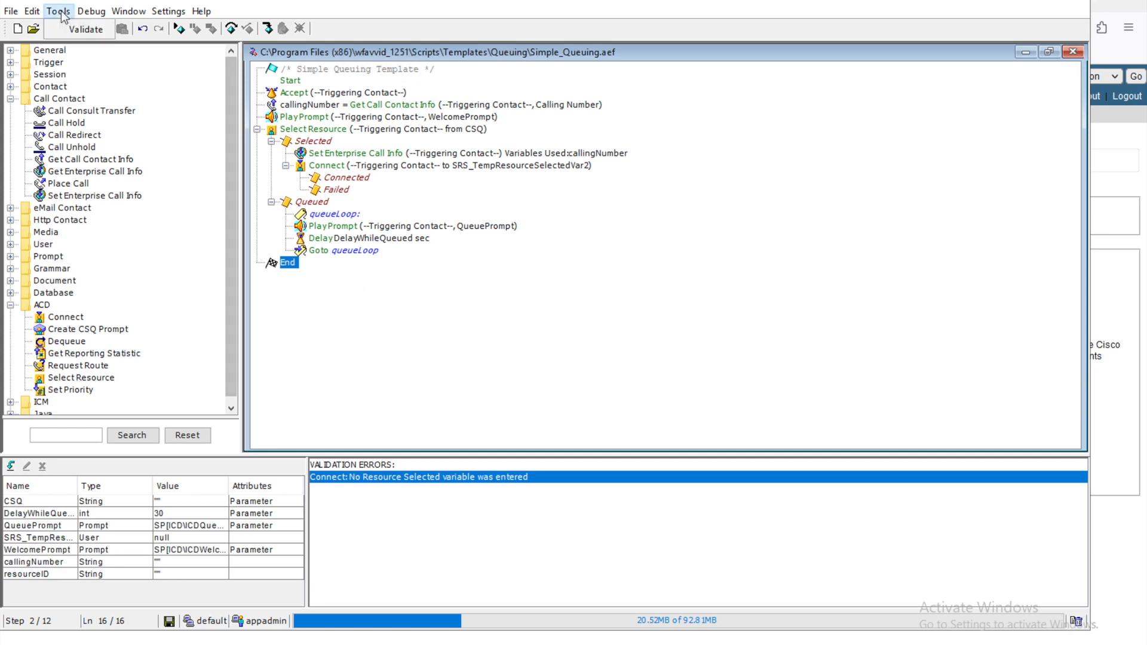
click(78, 30)
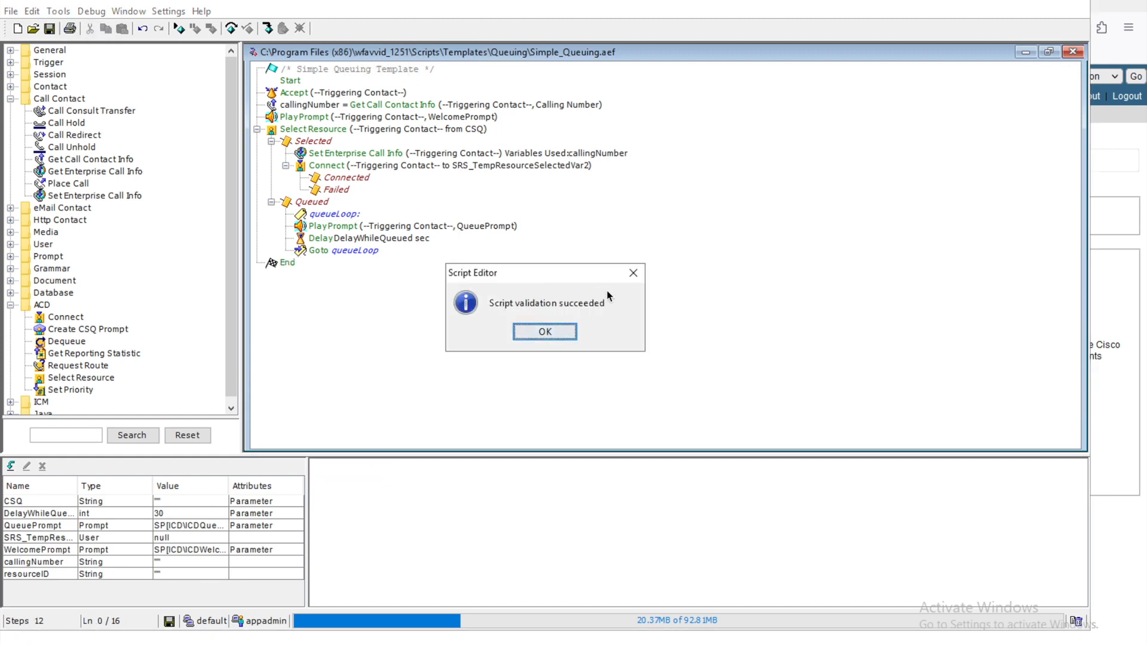
click(558, 335)
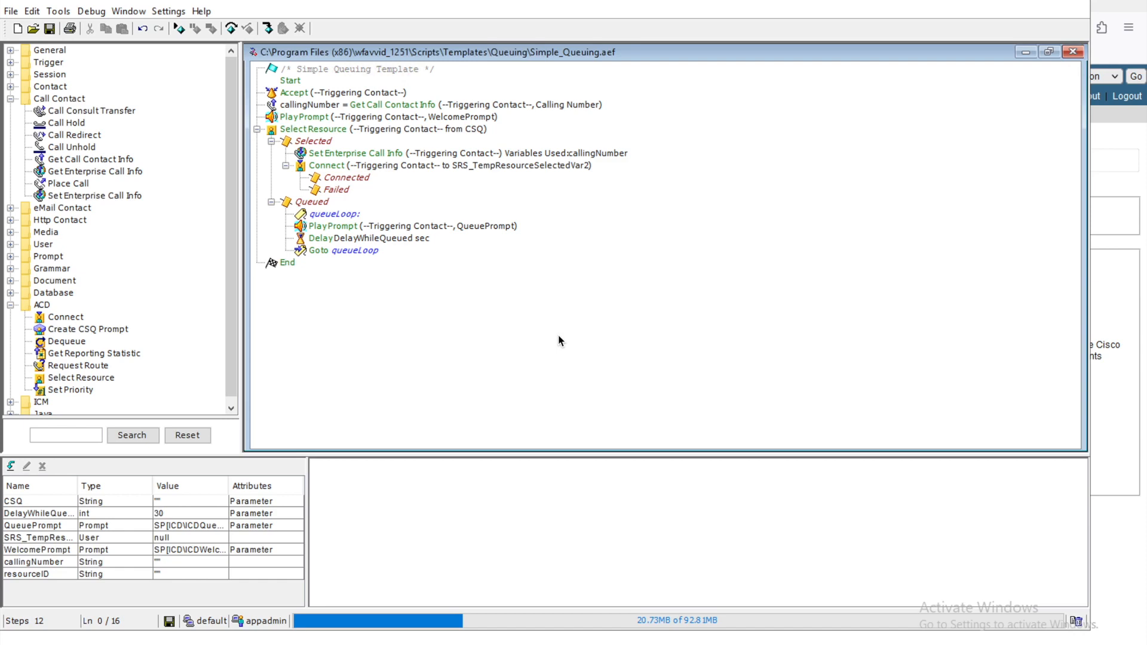
click(10, 12)
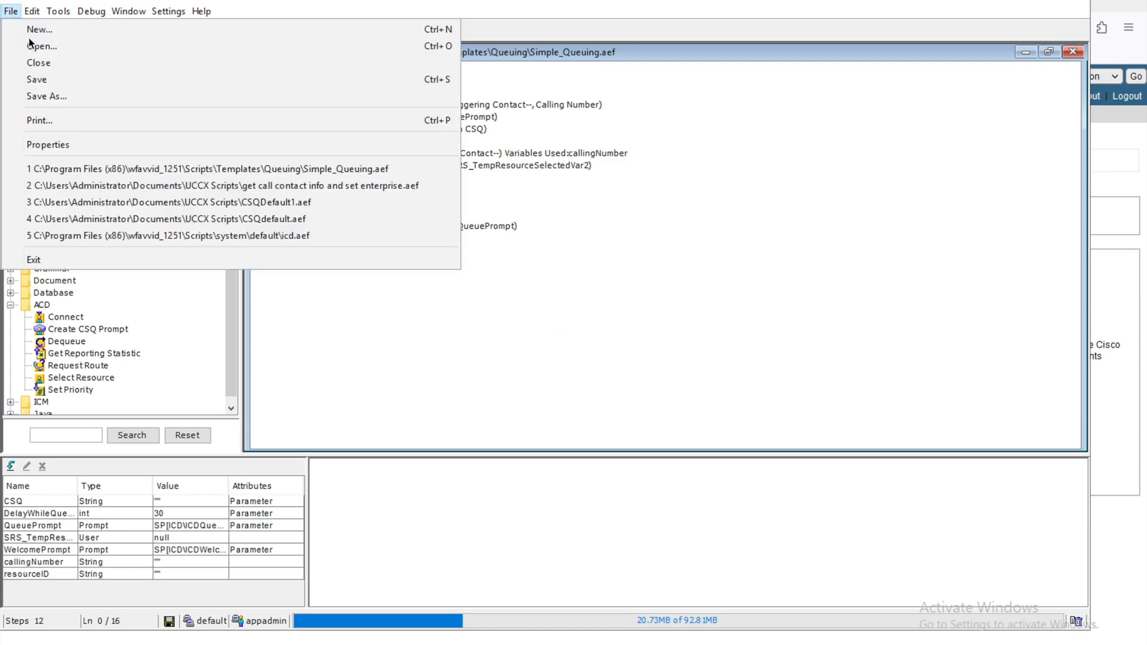
Step: Save the script as setenterprise.aef in the Documents\UCCX Scripts folder
click(69, 97)
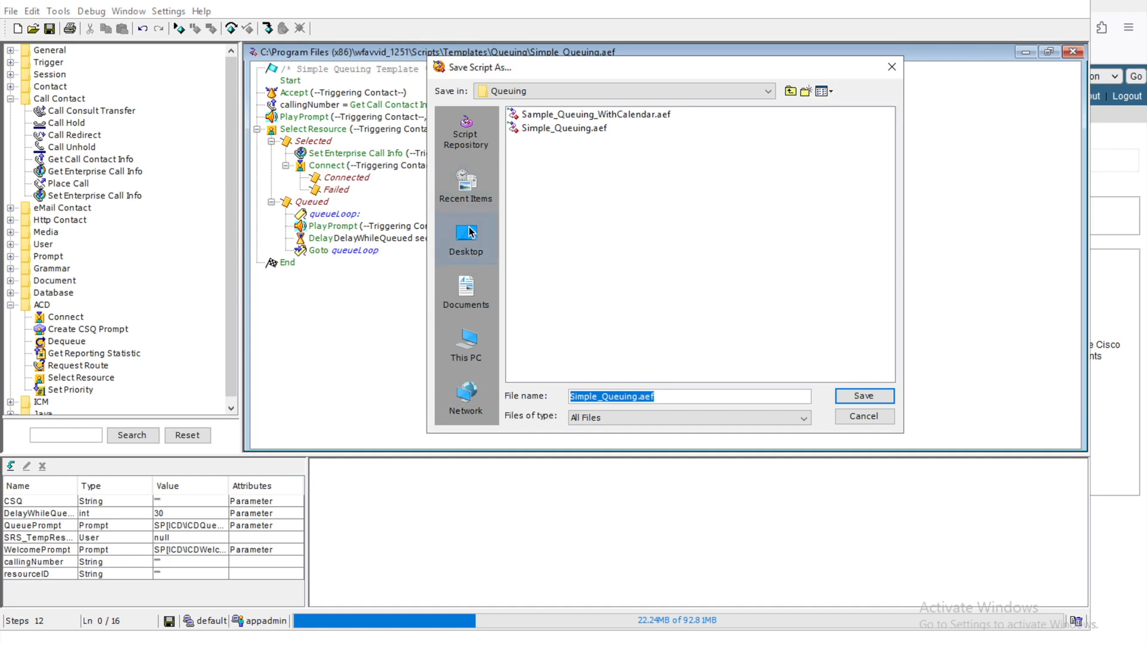
click(466, 290)
double_click(680, 225)
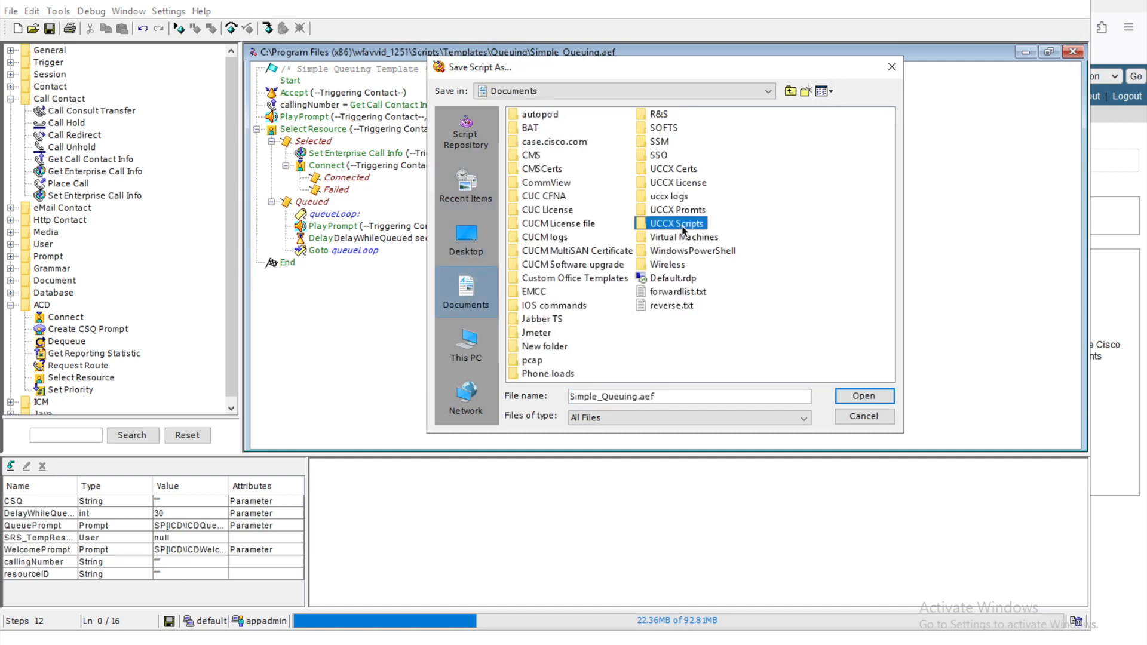
click(670, 396)
drag(670, 396, 547, 397)
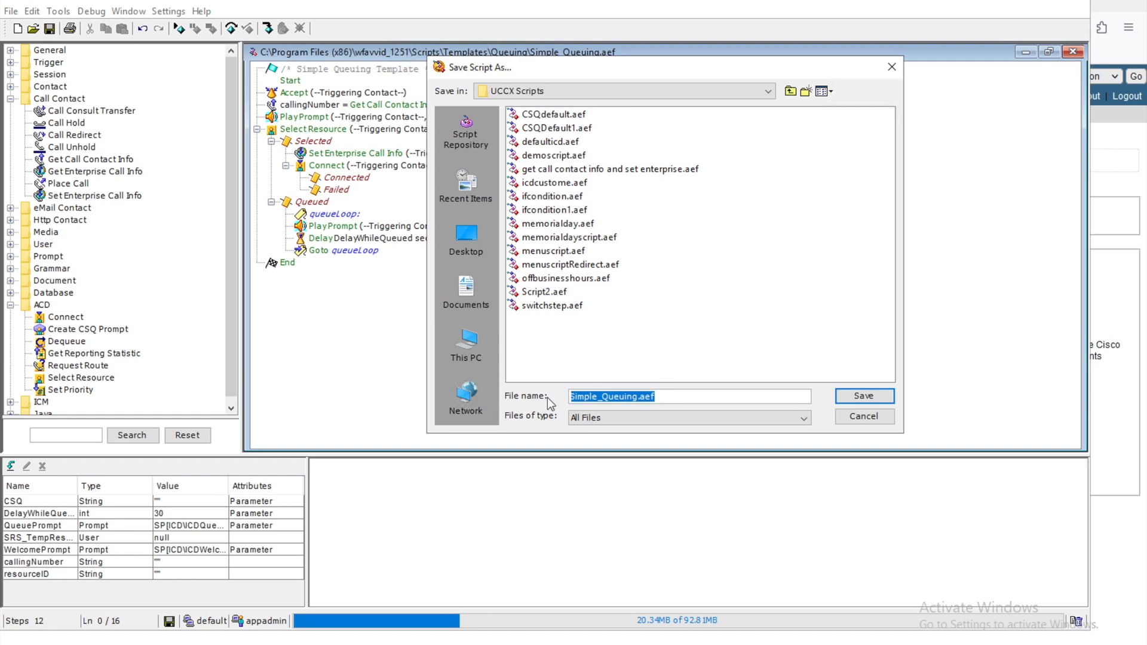
text(setenterp)
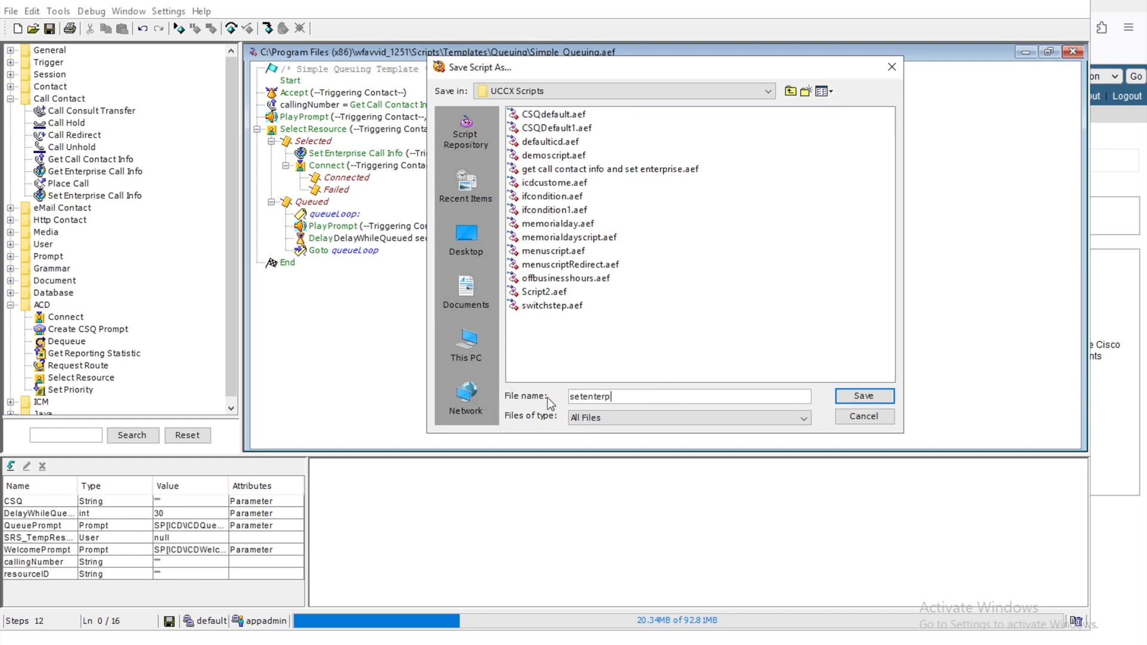
text(rise)
click(848, 397)
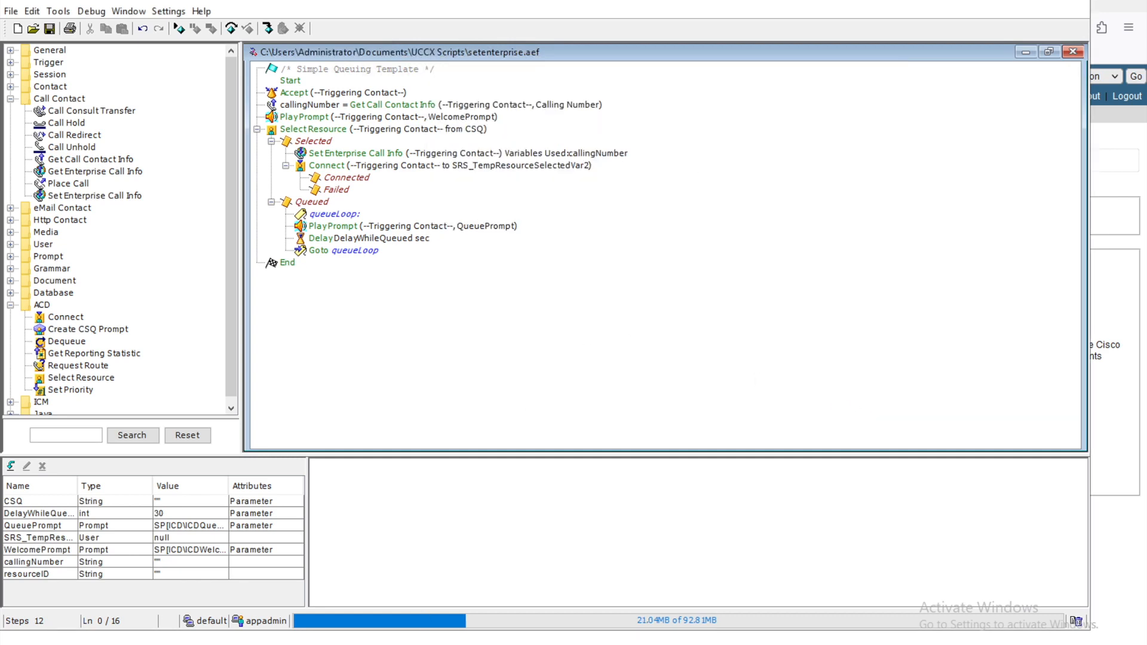
key(alt+Tab)
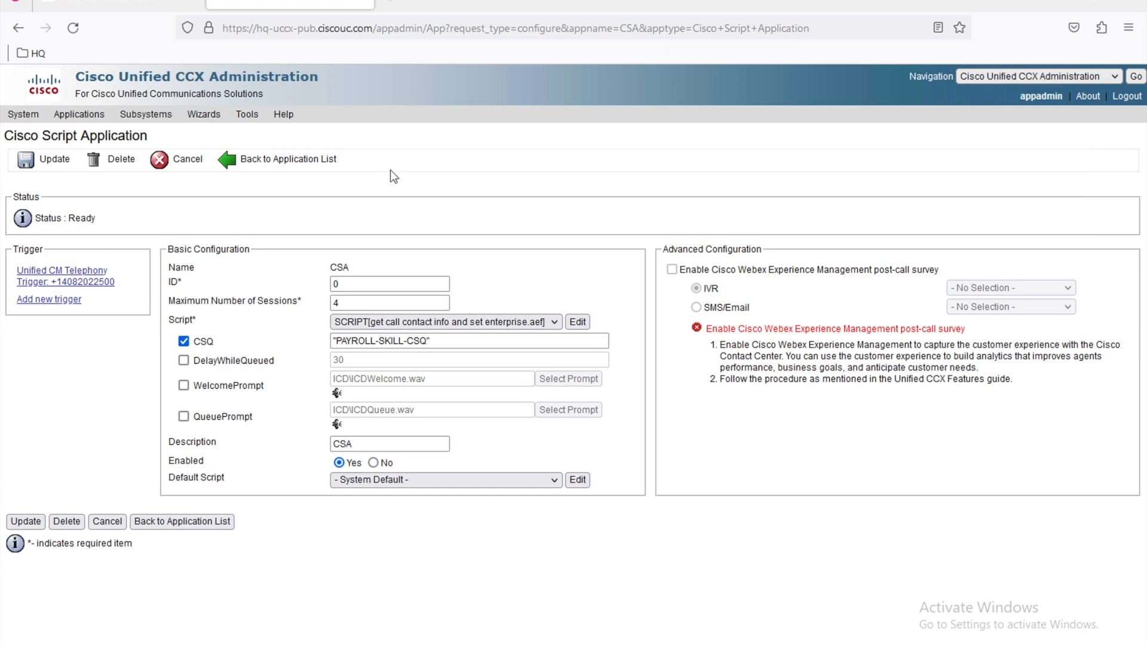
Step: Choose setenterprise.aef as the file on Script Management's Upload Scripts page
click(92, 115)
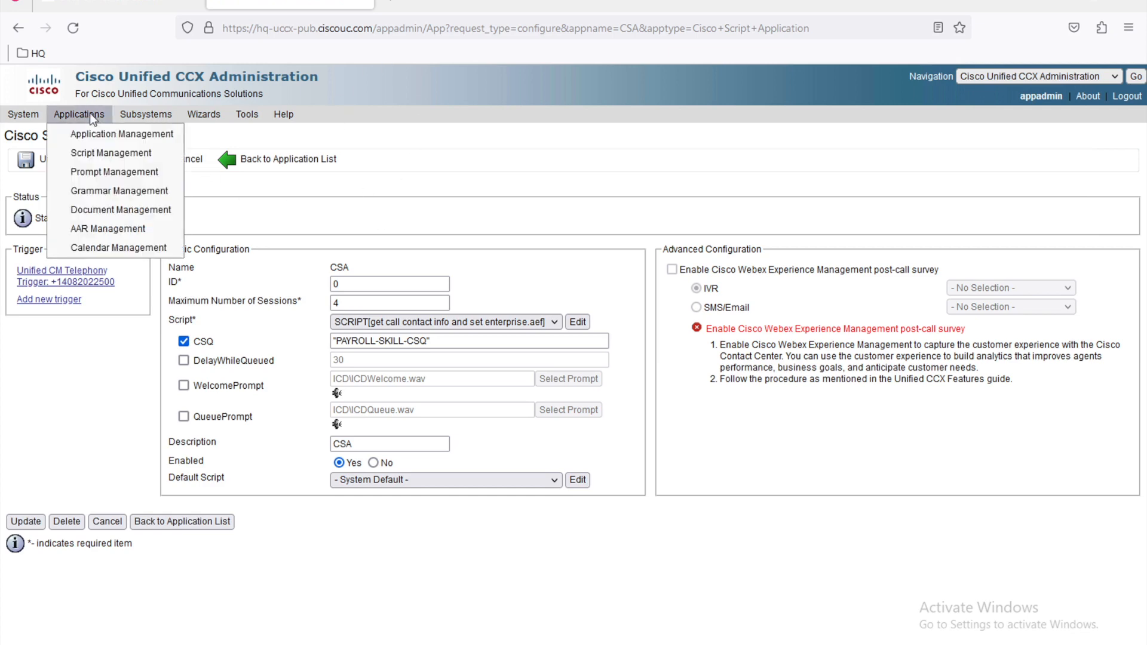
click(97, 155)
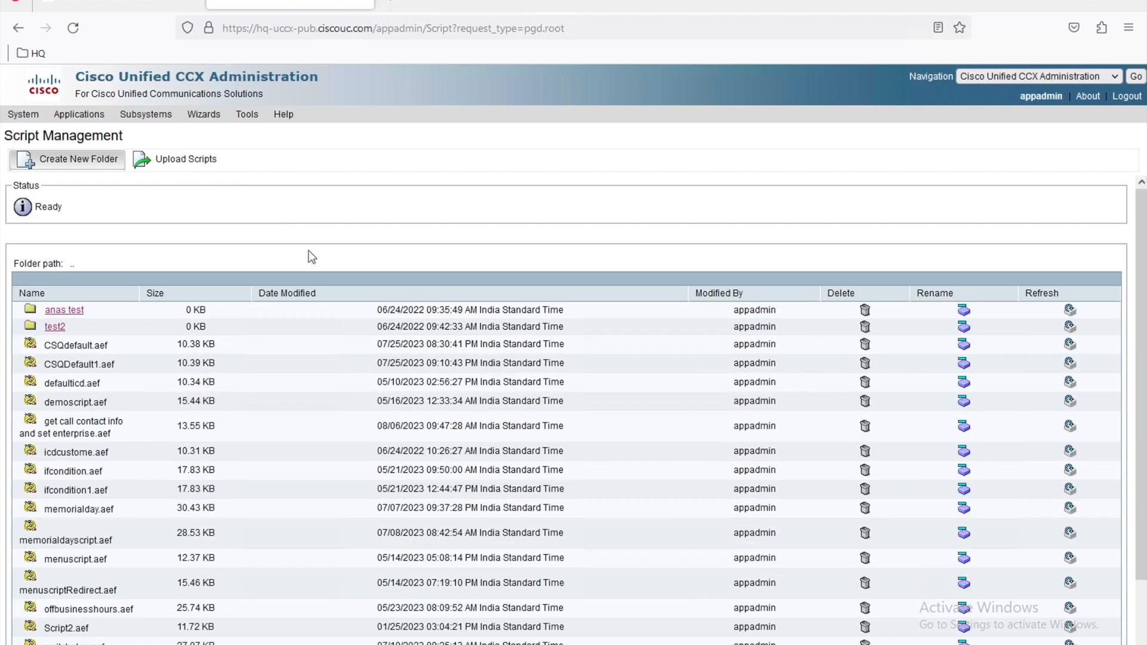
click(175, 161)
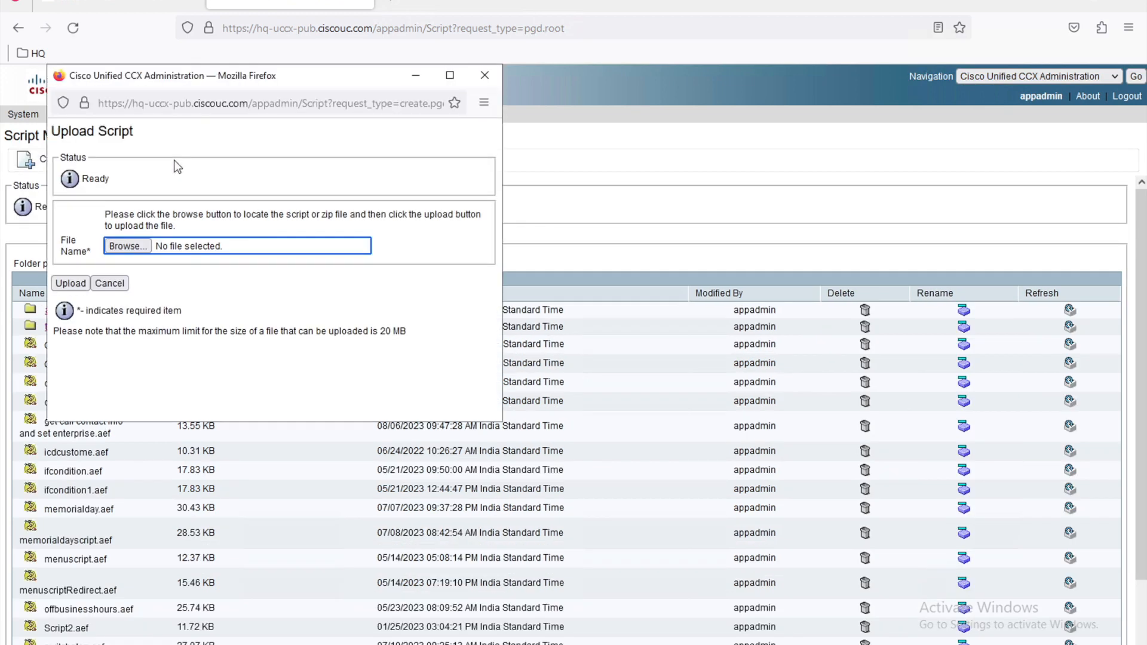
click(127, 248)
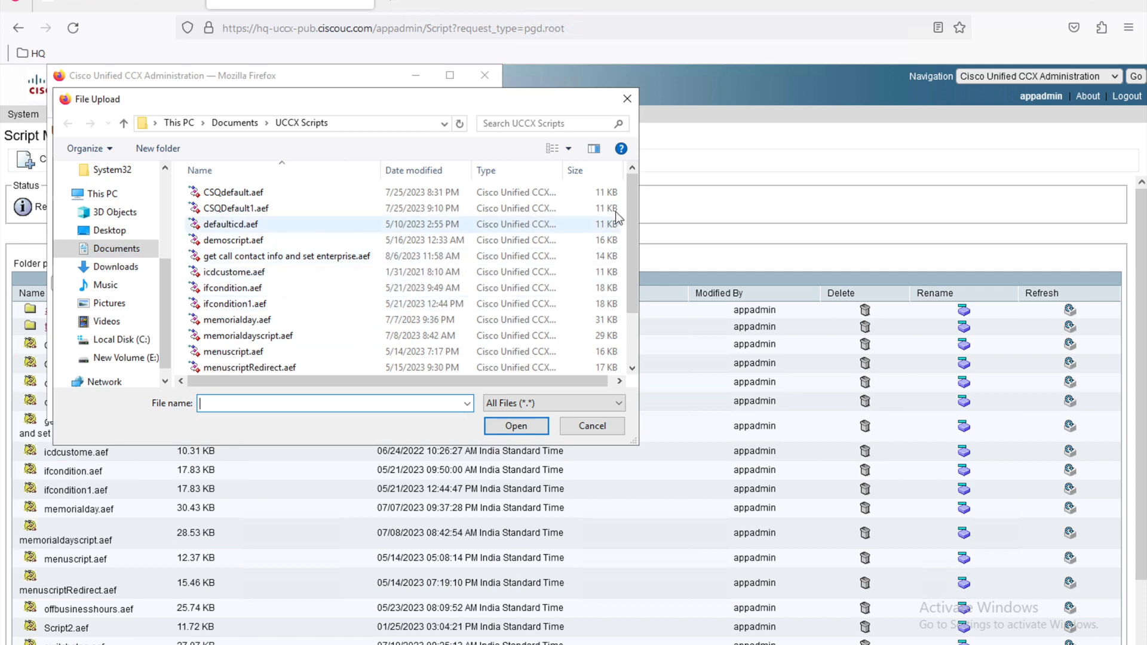
drag(630, 192, 630, 253)
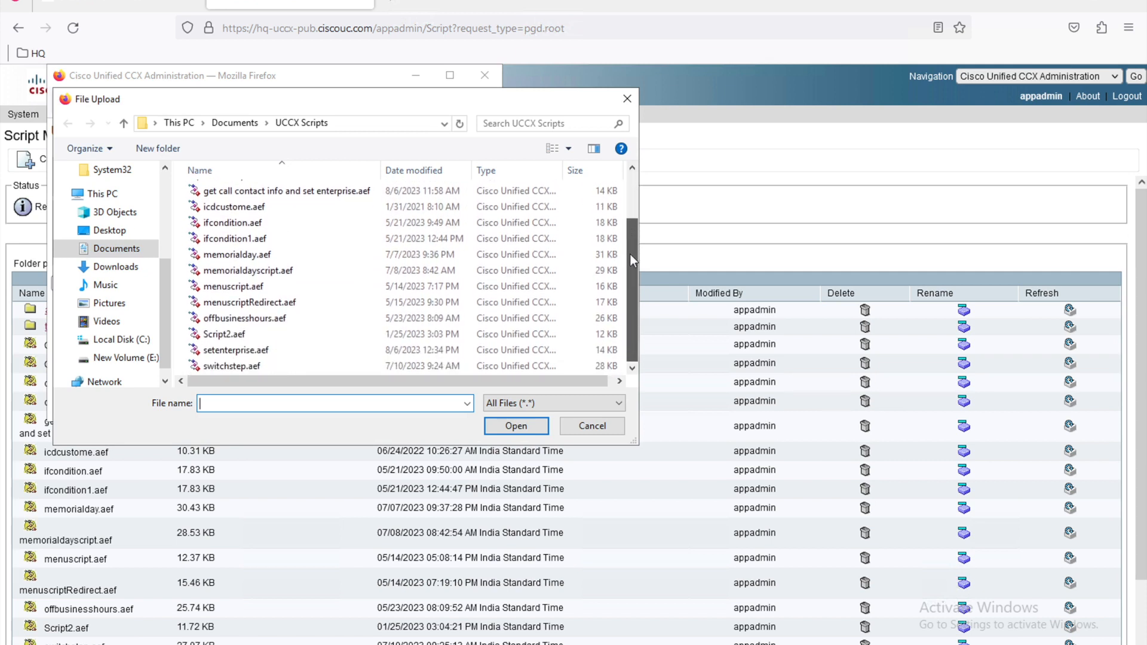
click(268, 353)
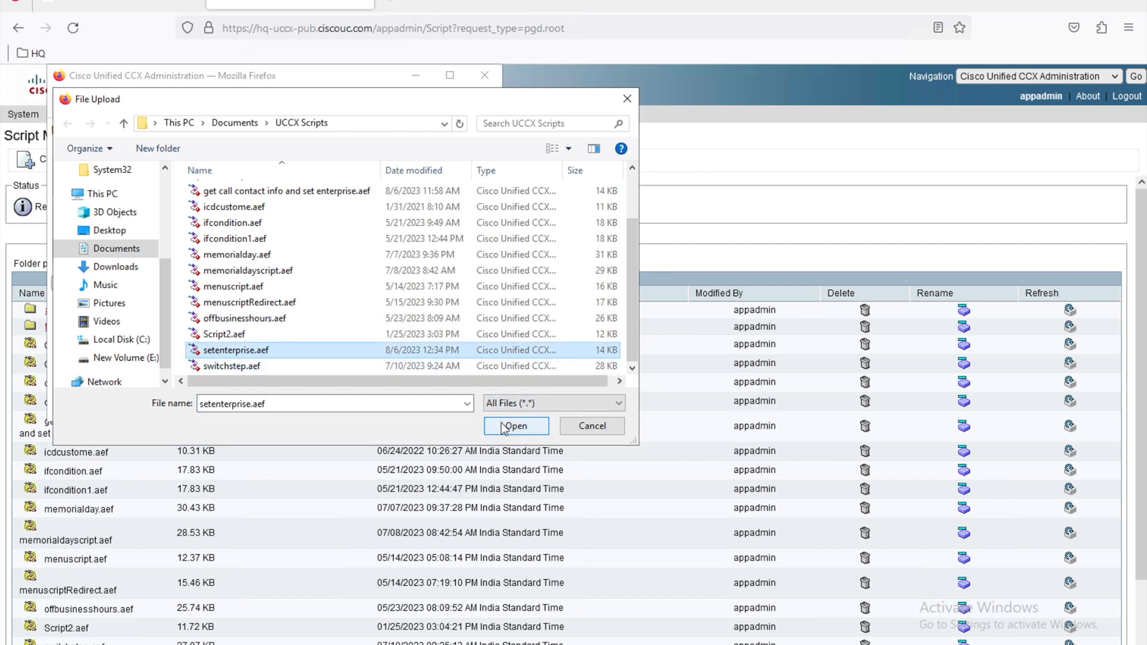
click(516, 426)
Step: Upload setenterprise.aef and return to the Script Management list
click(71, 284)
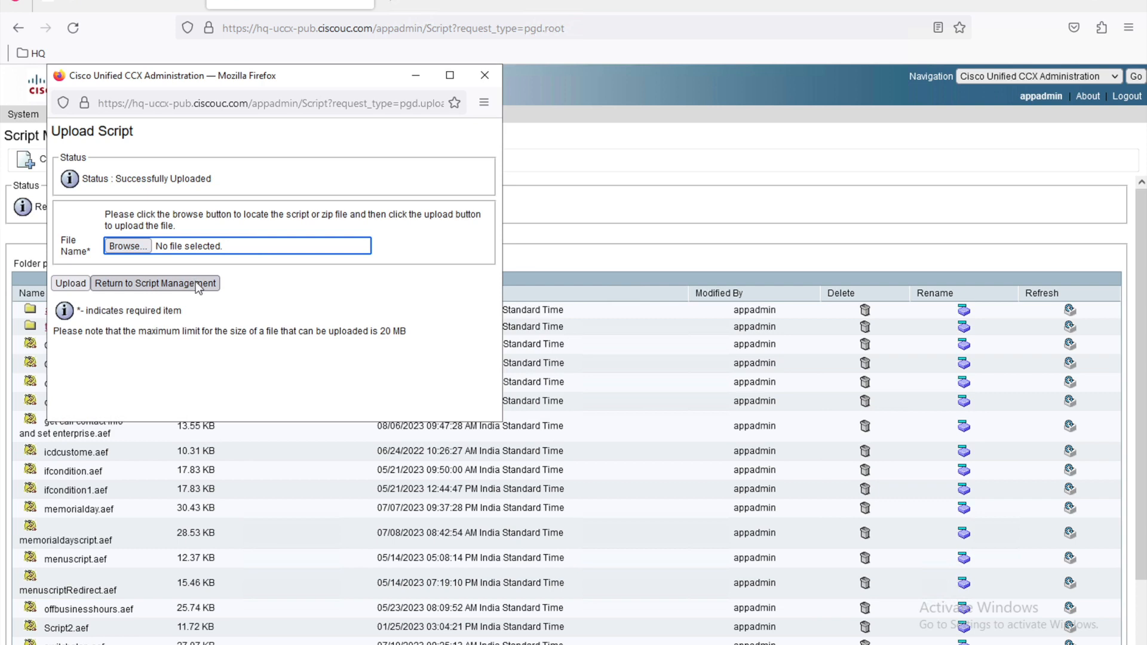
click(196, 281)
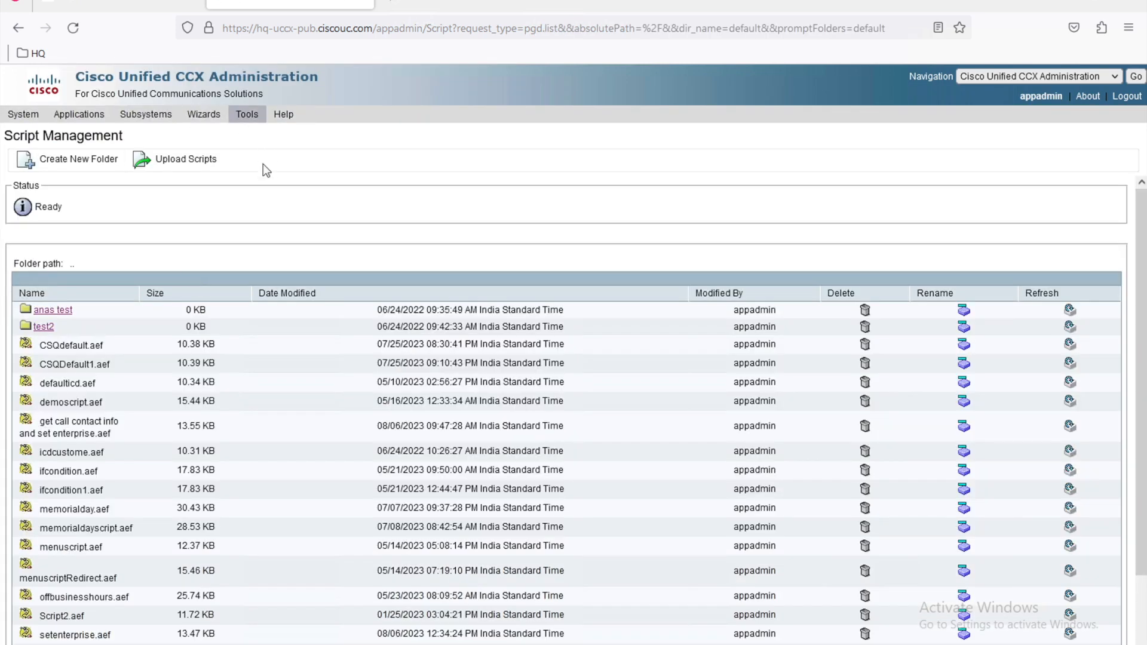
click(148, 112)
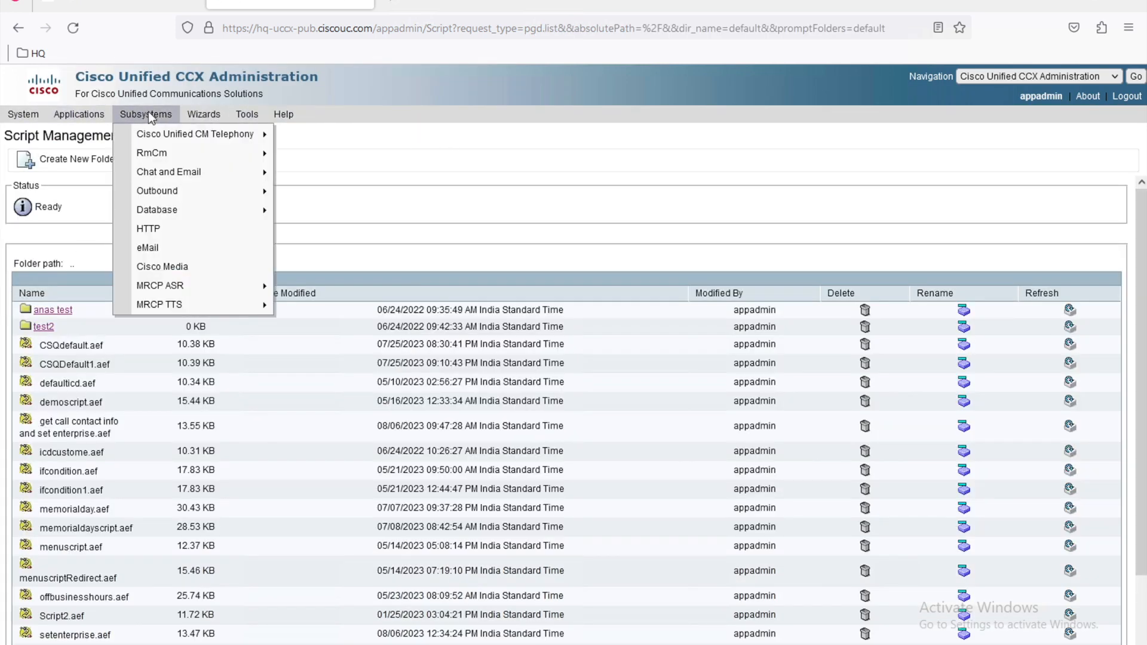
mouse_move(153, 154)
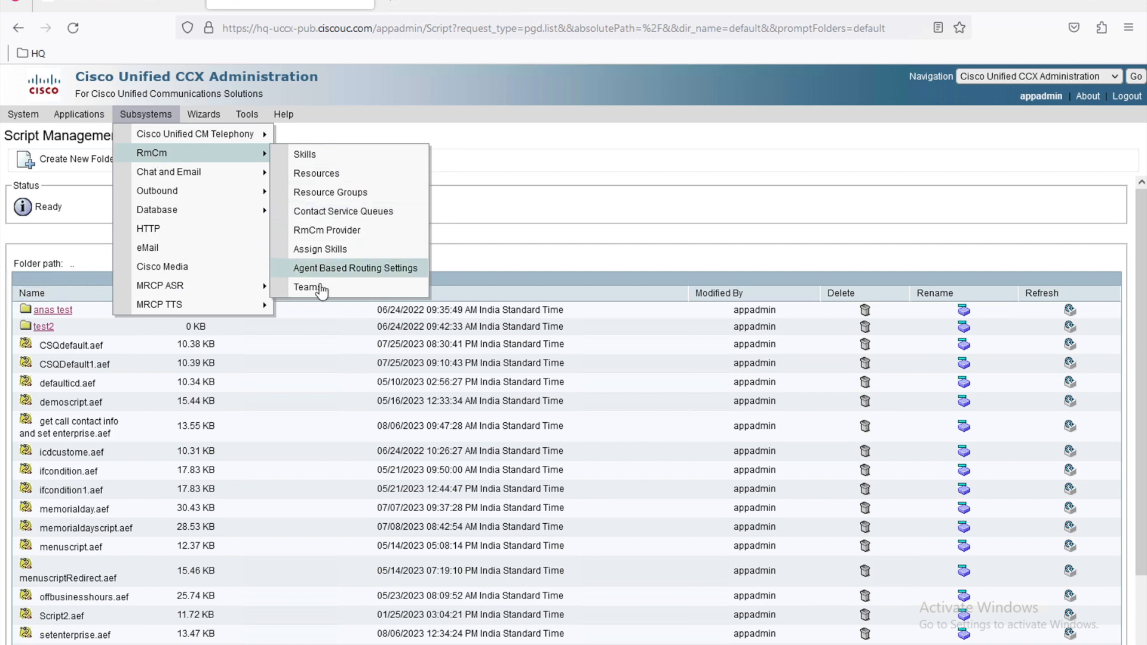
Step: Check the PAYROLL-SKILL-CSQ queue, then bring up the CSA application's configuration
click(339, 215)
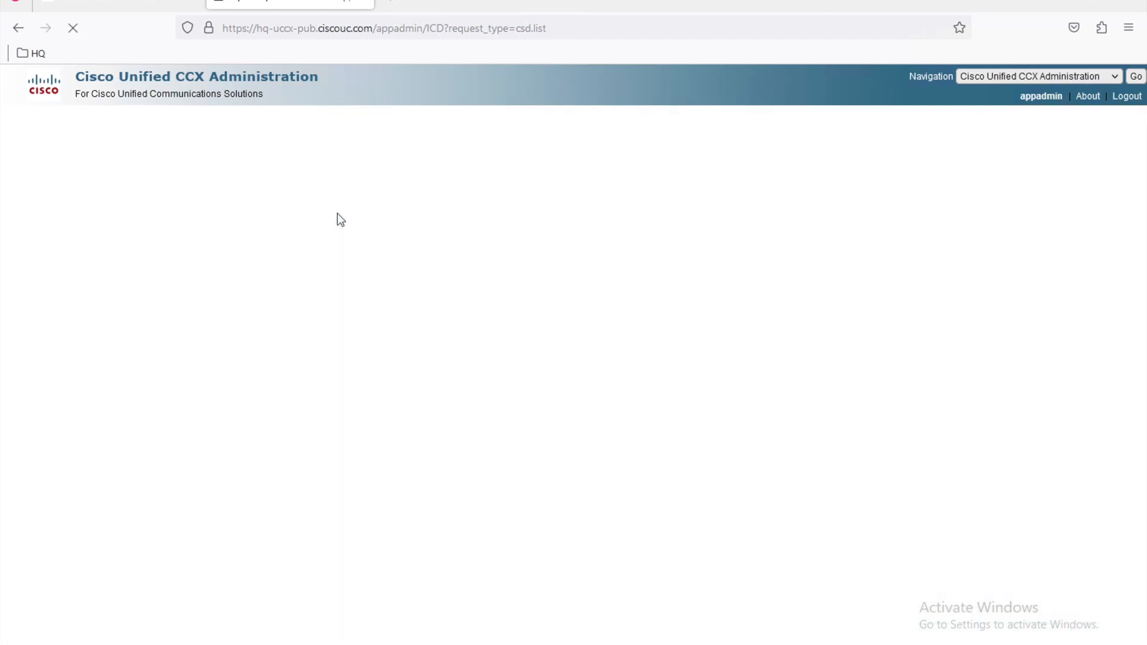
click(128, 362)
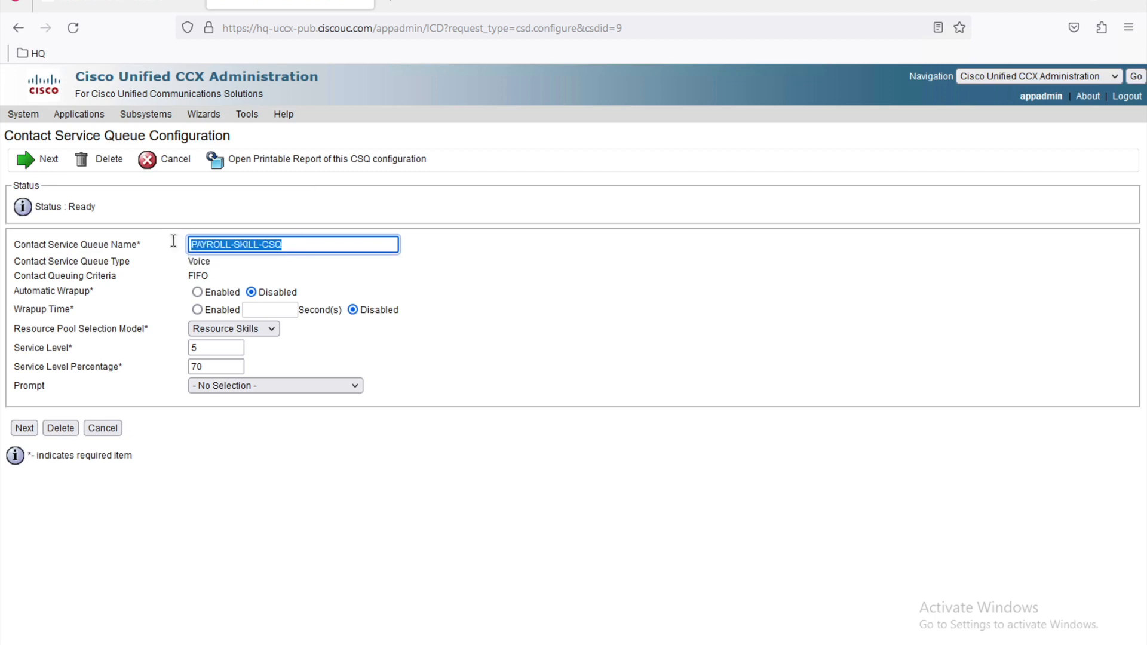
click(79, 114)
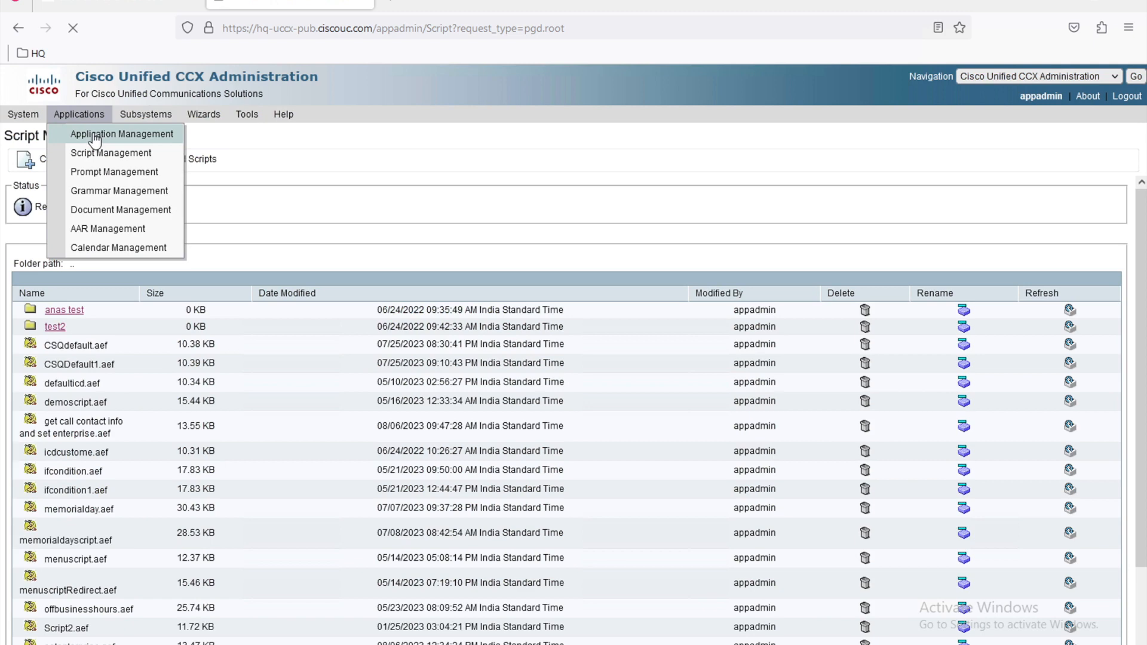
click(98, 134)
click(53, 287)
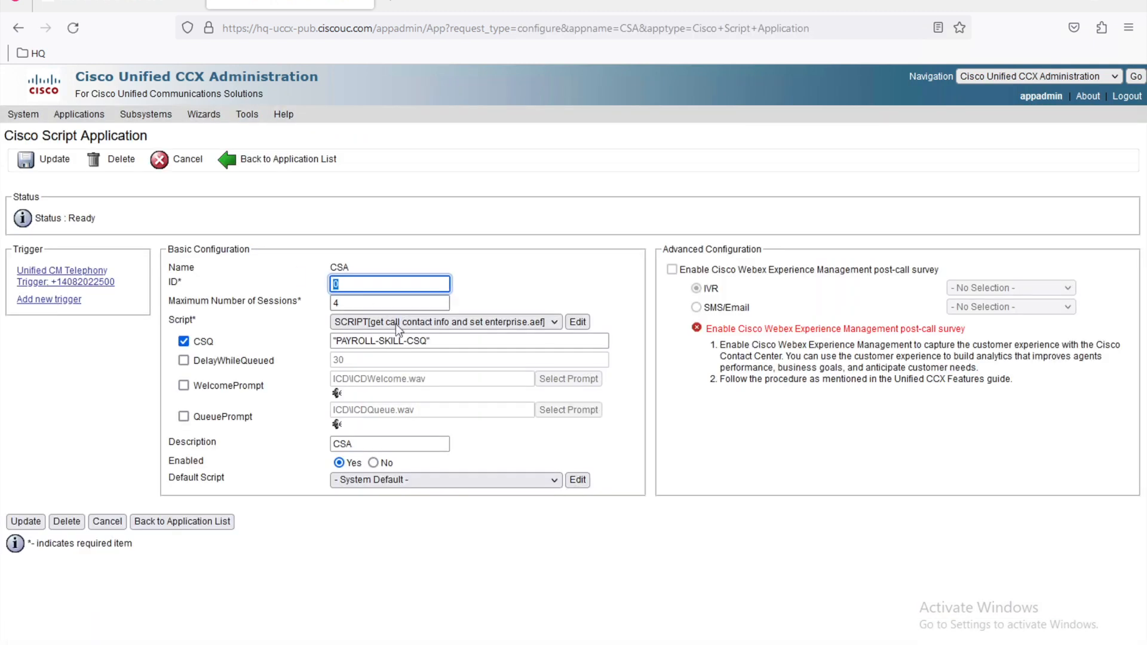
Step: Choose SCRIPT[setenterprise.aef] as the CSA application's script
click(418, 321)
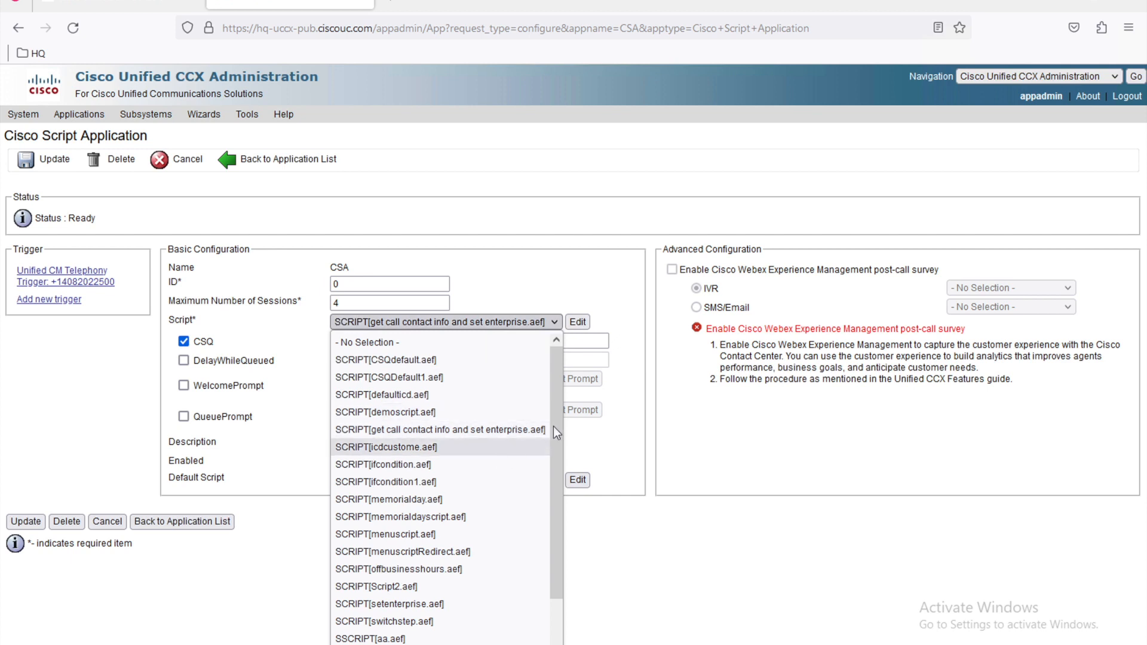
drag(555, 400, 550, 500)
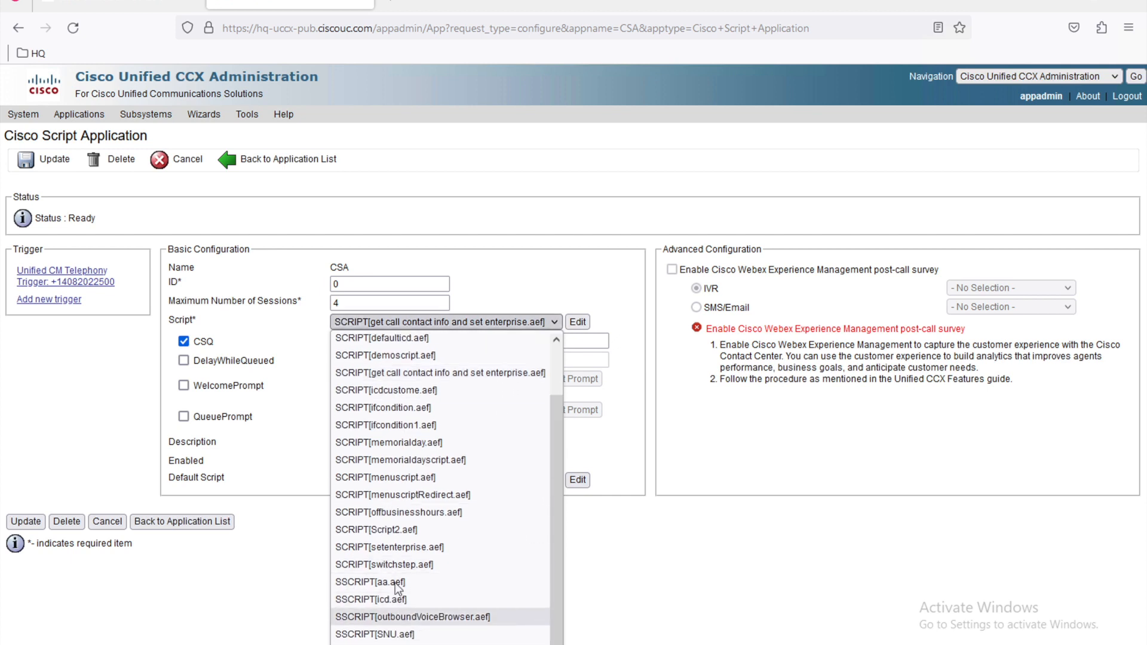
click(459, 546)
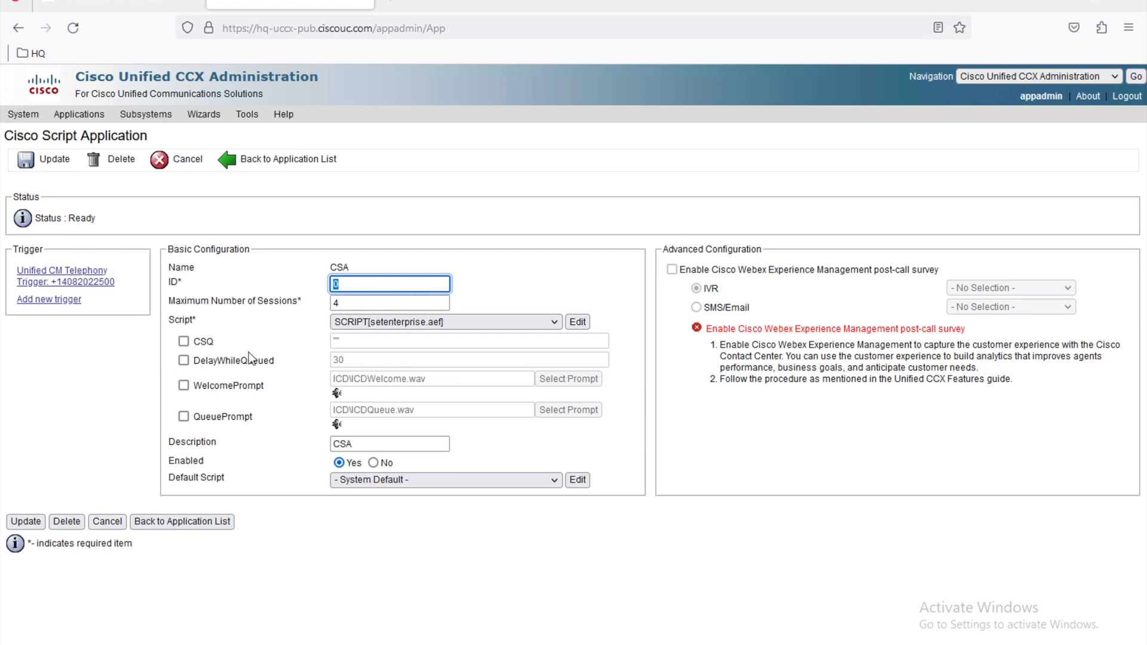
Step: Set the CSQ parameter to PAYROLL-SKILL-CSQ and update the CSA application
click(183, 341)
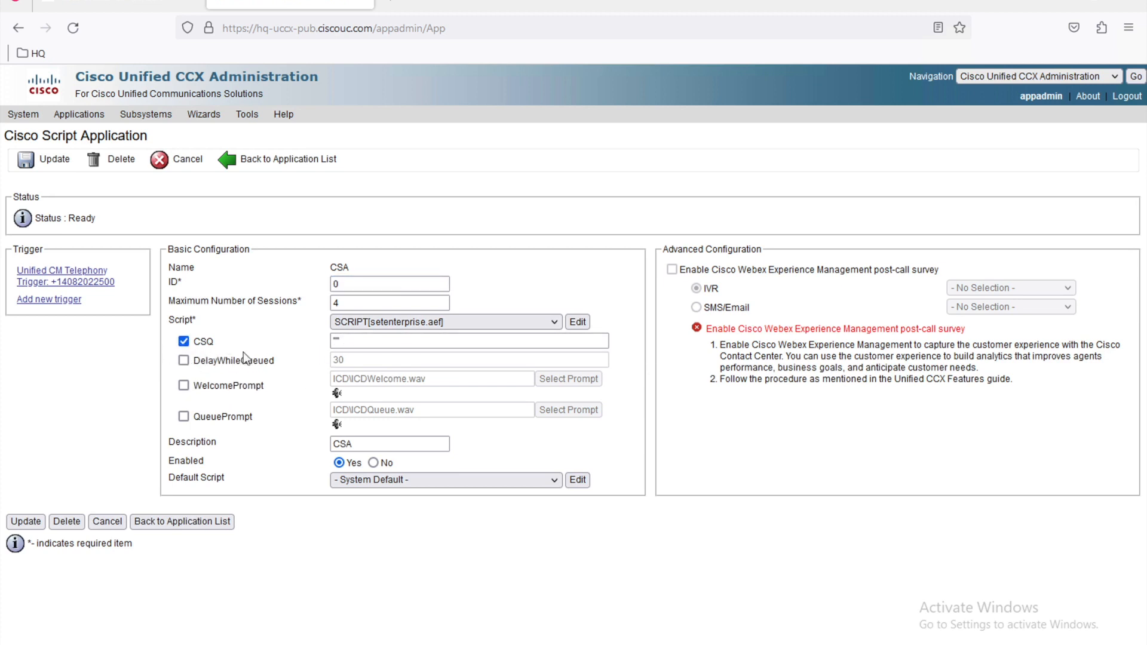
click(338, 342)
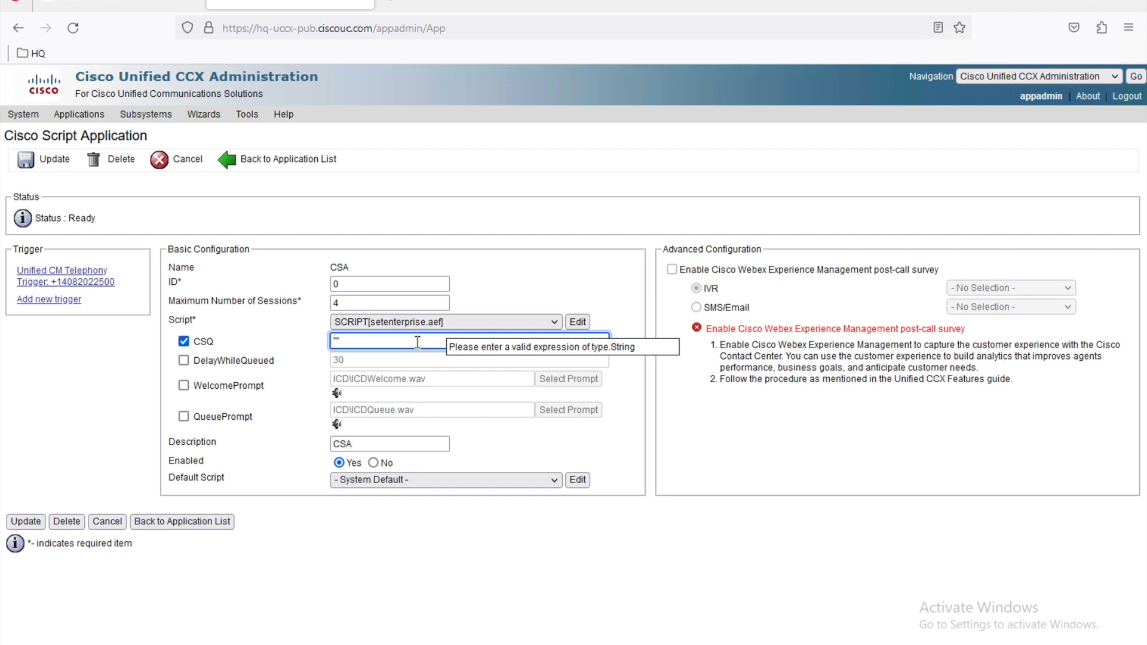
text(PAYROLL-SKILL-CSQ)
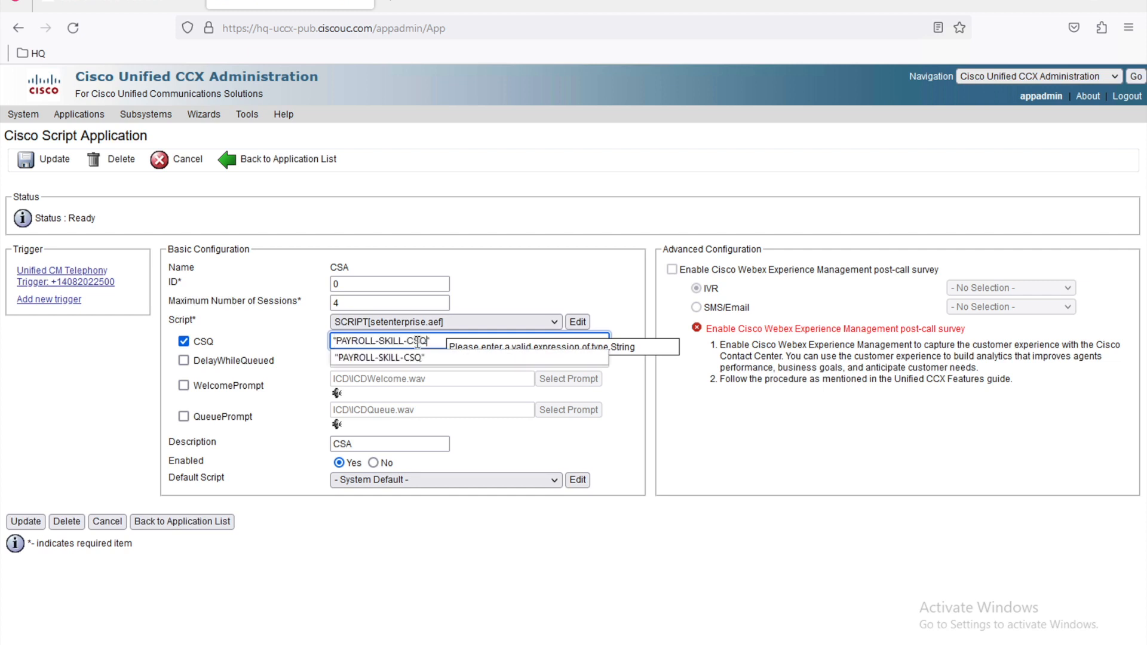
click(557, 276)
click(25, 521)
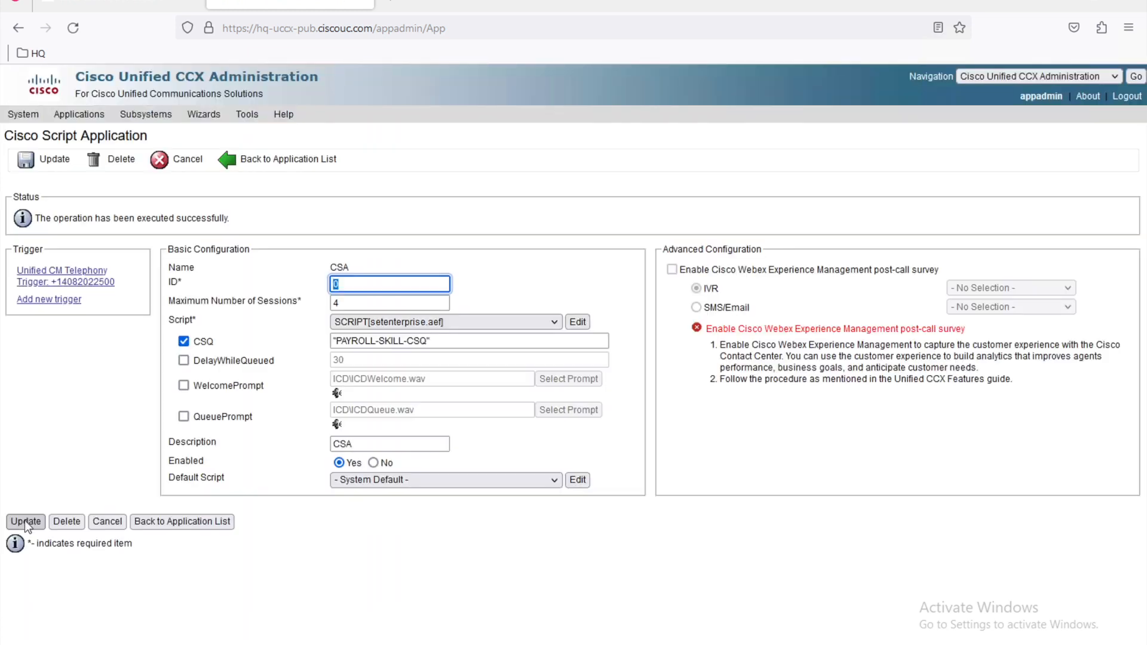
click(35, 161)
click(395, 6)
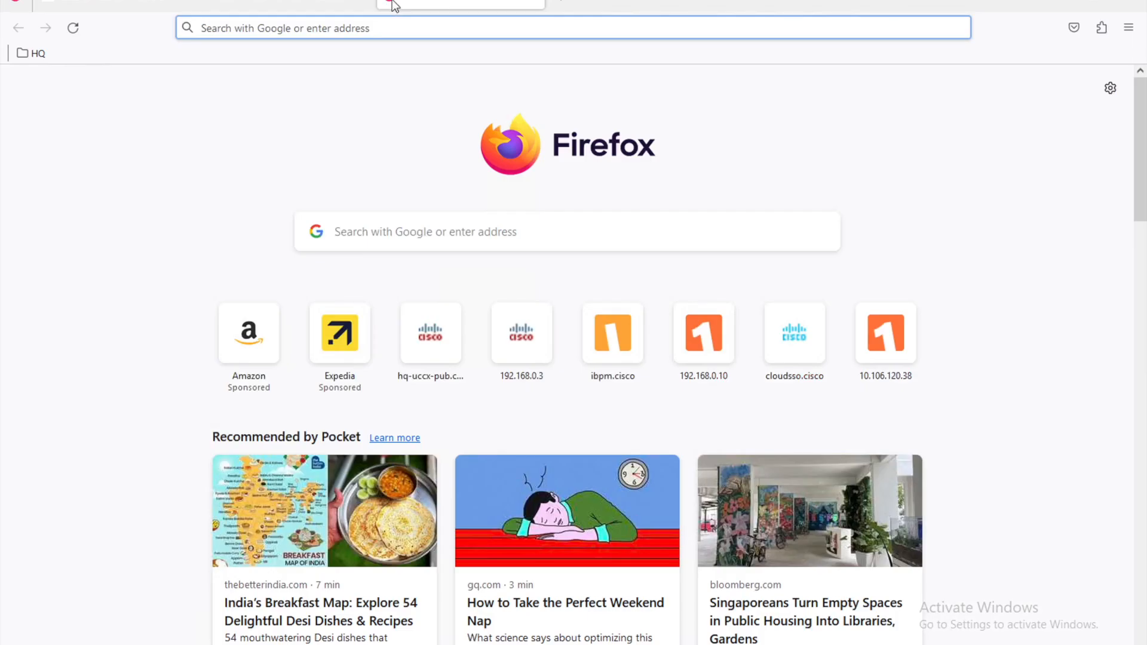
Step: Sign in to the Finesse agent desktop with the saved credentials and go Ready
text(844)
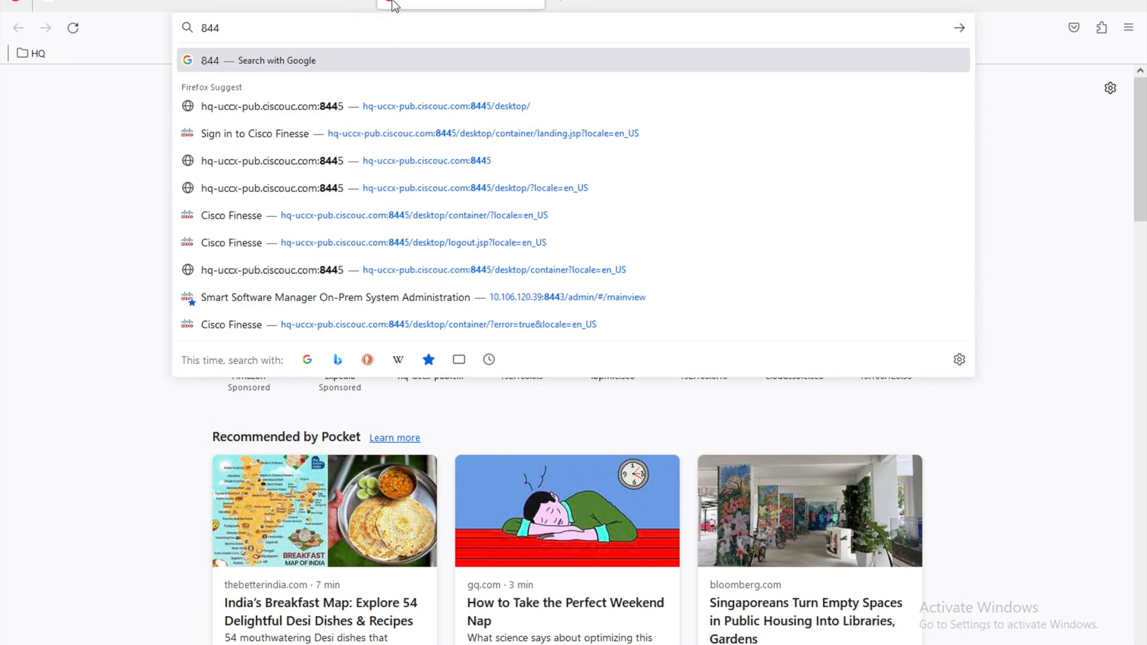
click(471, 267)
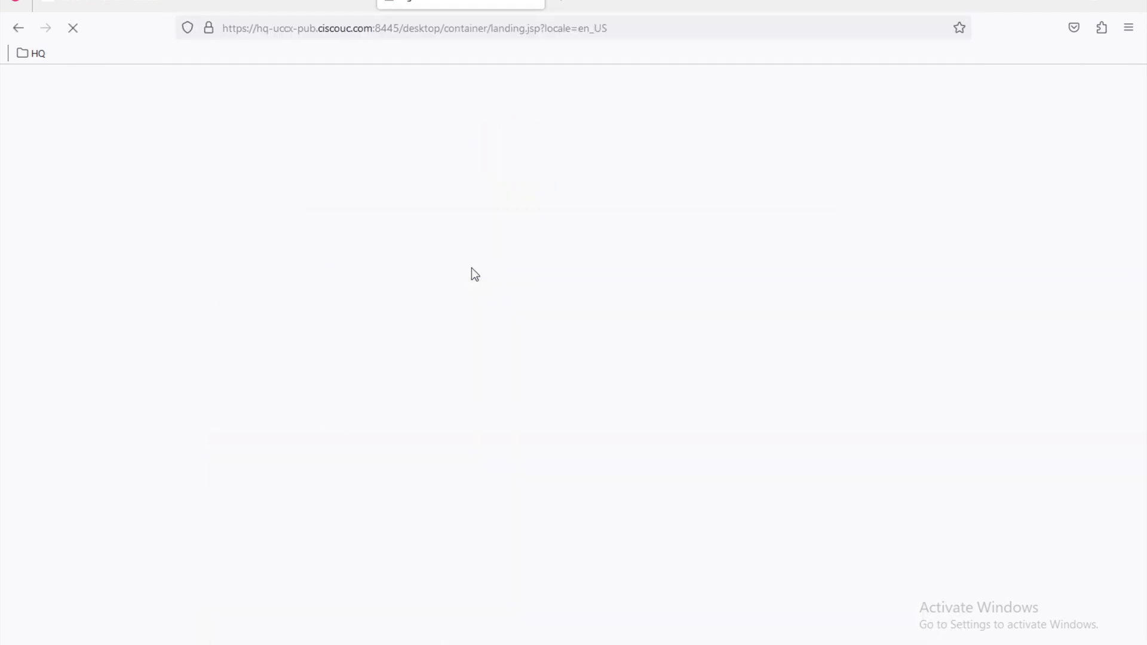
click(525, 349)
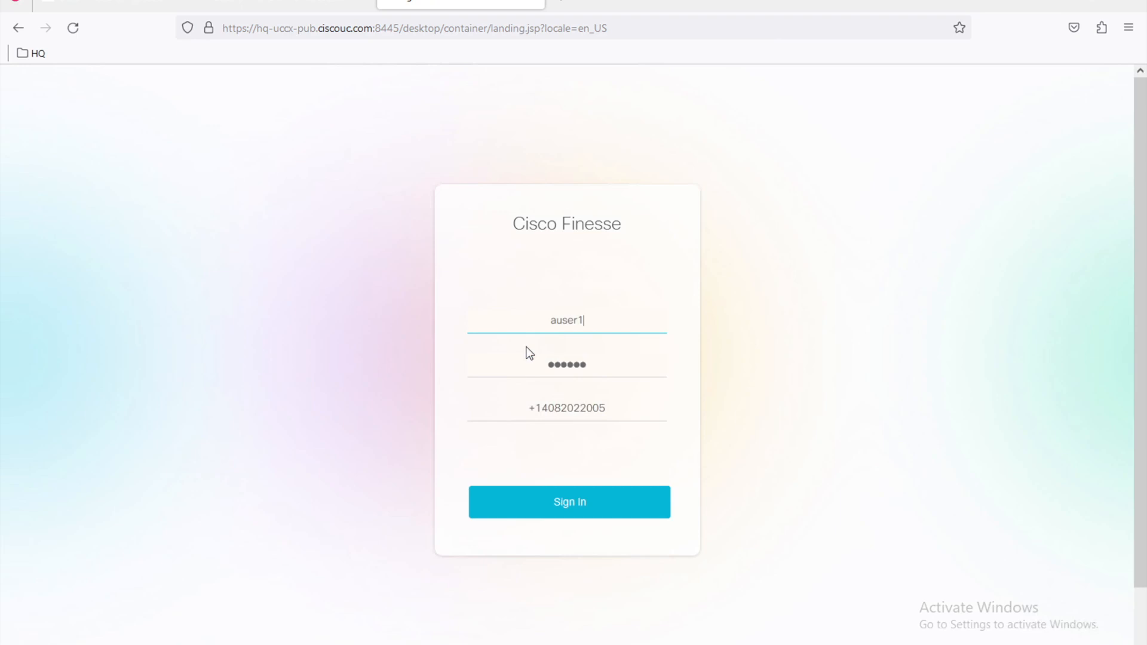
click(582, 512)
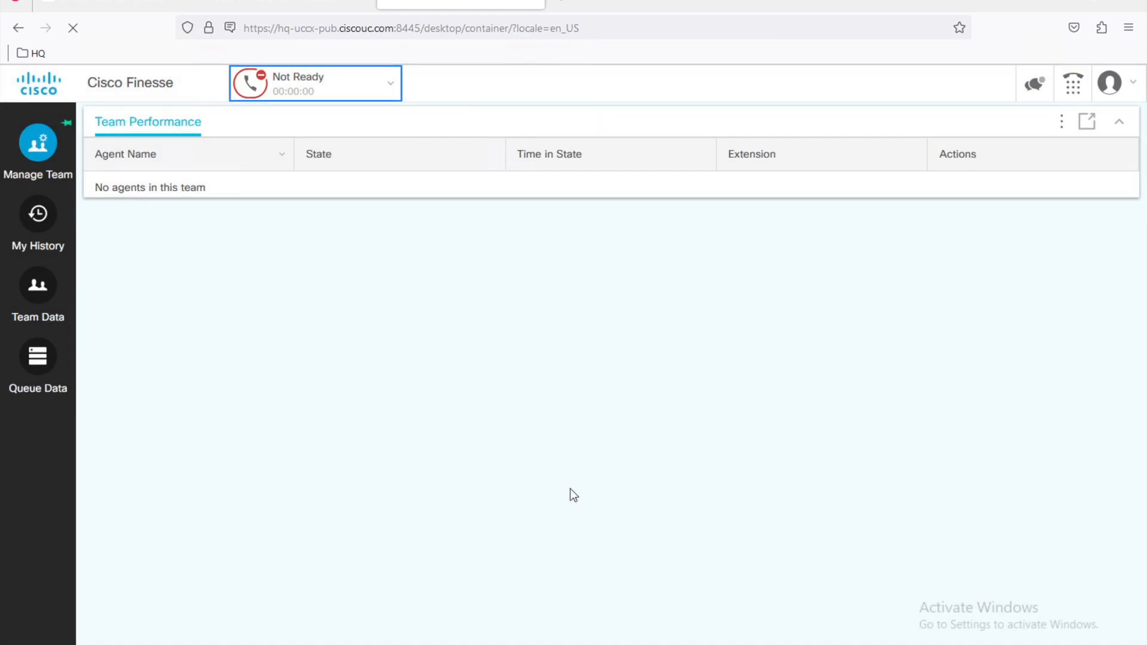
click(382, 83)
click(330, 118)
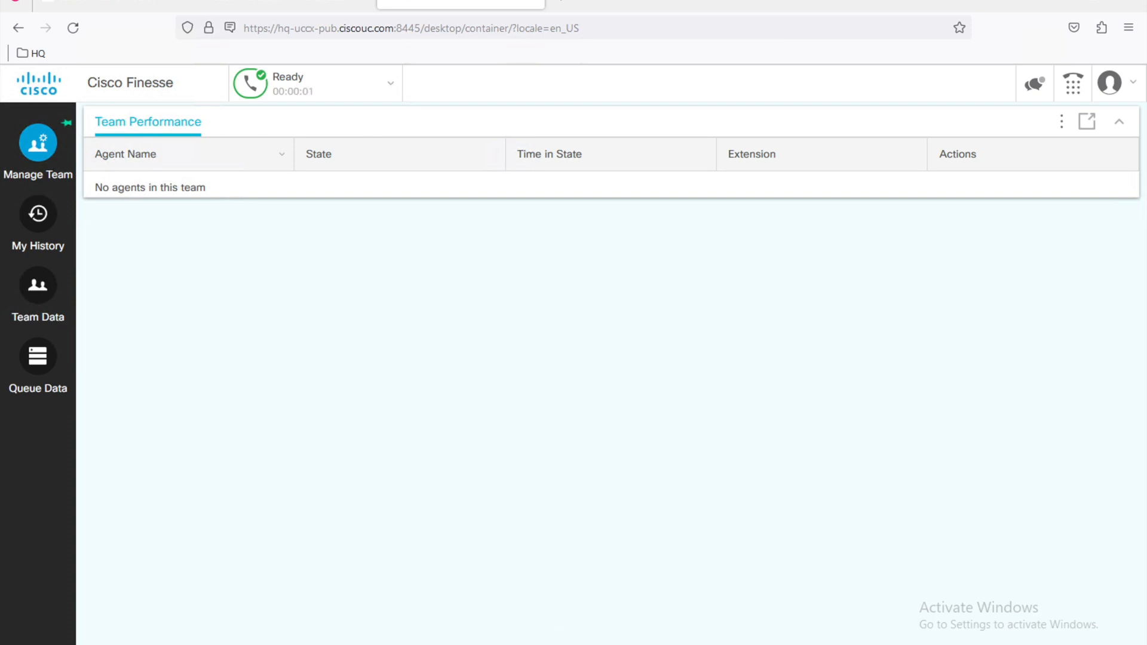
Step: Arrange softphones 3 and 4 side by side and pick a recent number on softphone 4
click(552, 644)
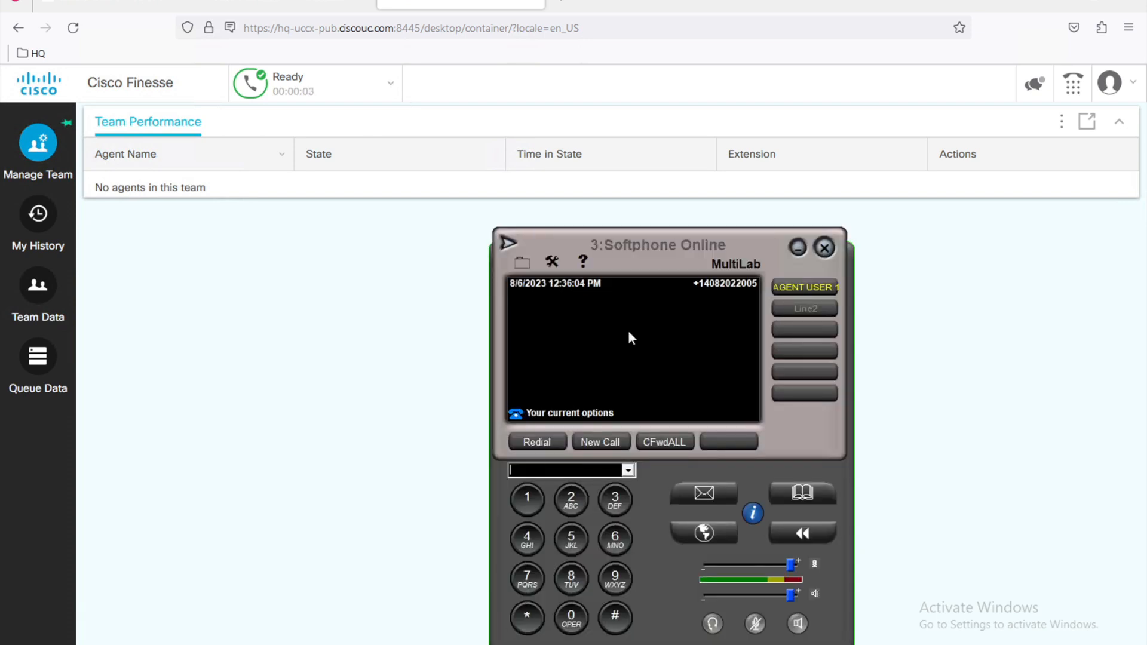
drag(646, 250, 840, 240)
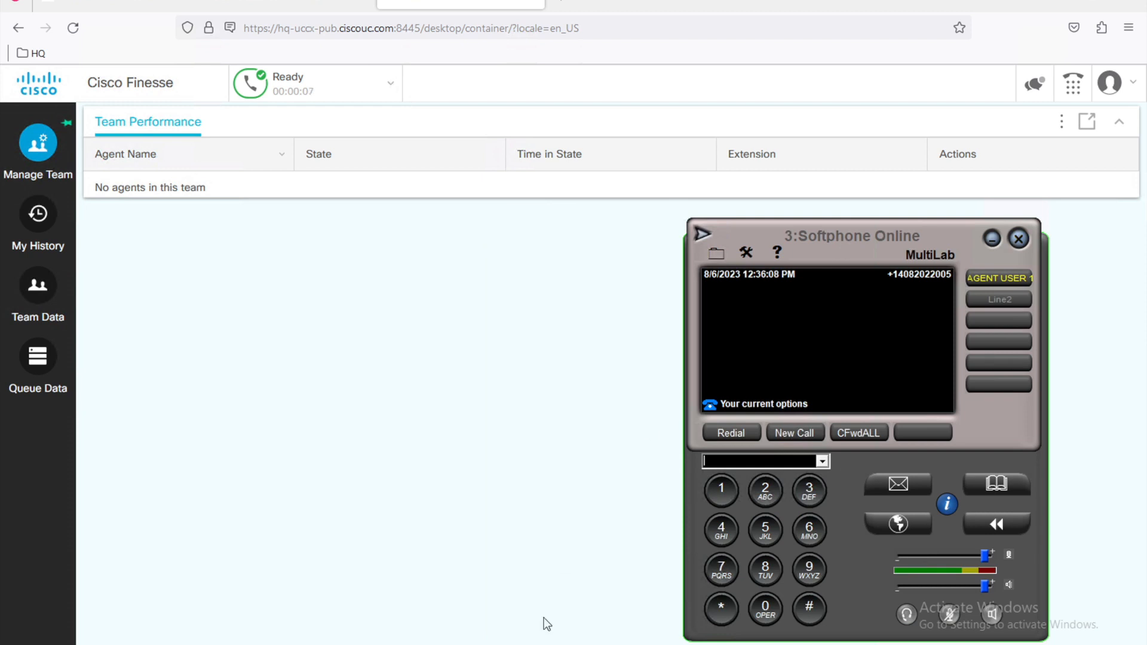
click(548, 644)
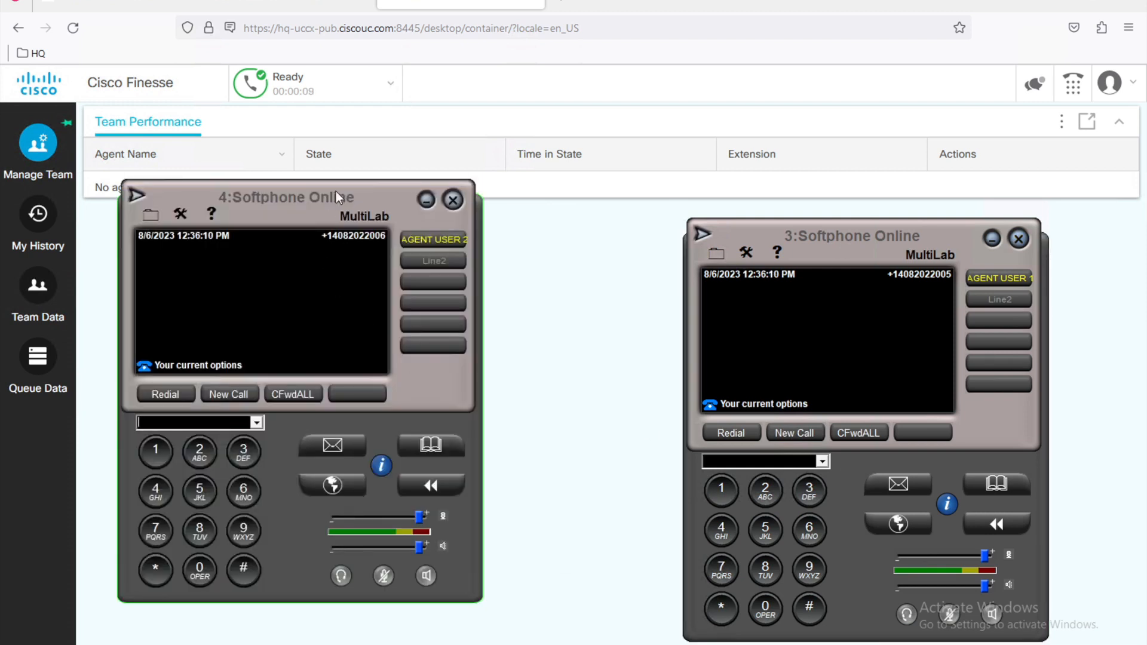
drag(341, 195, 342, 235)
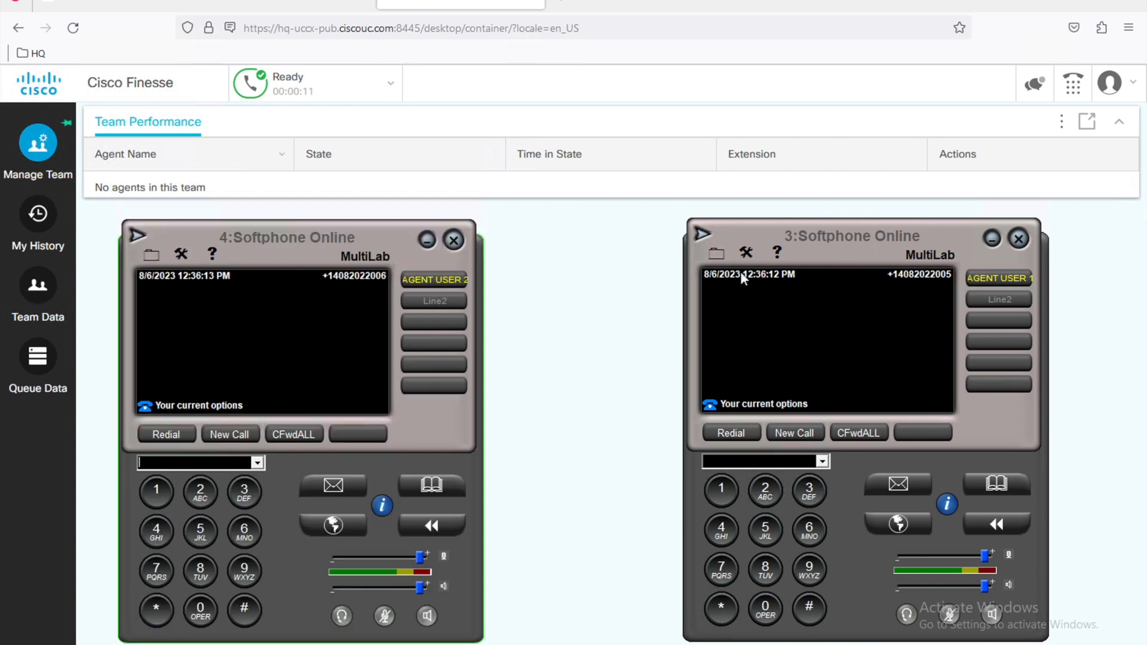
drag(850, 241, 851, 257)
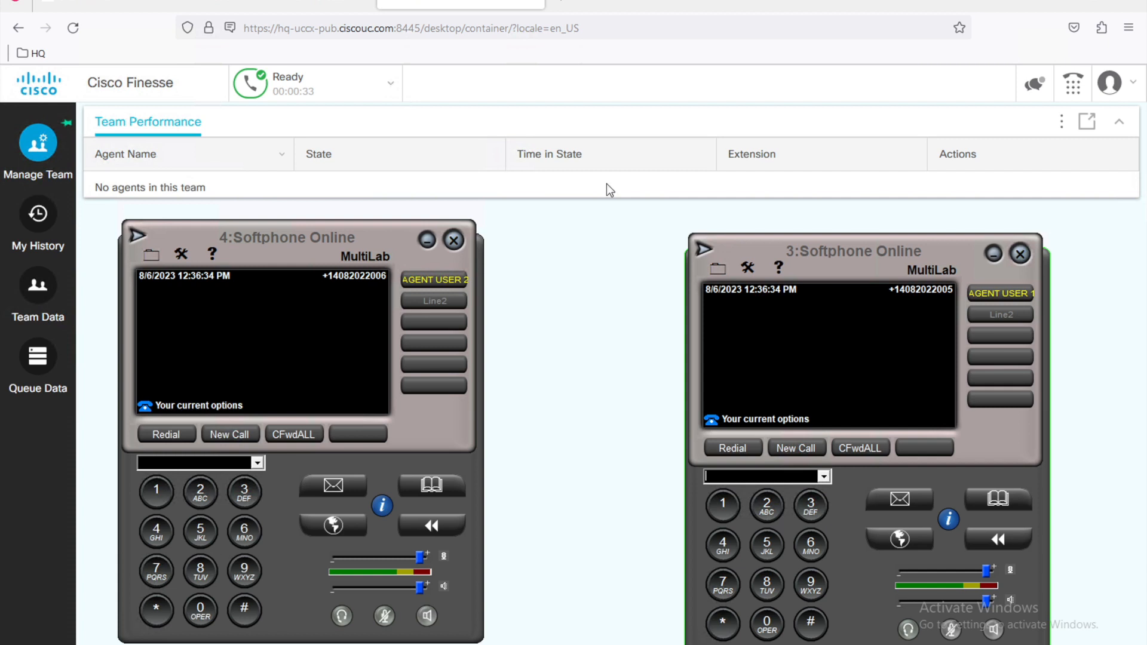
click(257, 463)
Step: Call the CCX number from softphone 4, answer, confirm Call Variable 1 shows the caller's number, and end
click(197, 476)
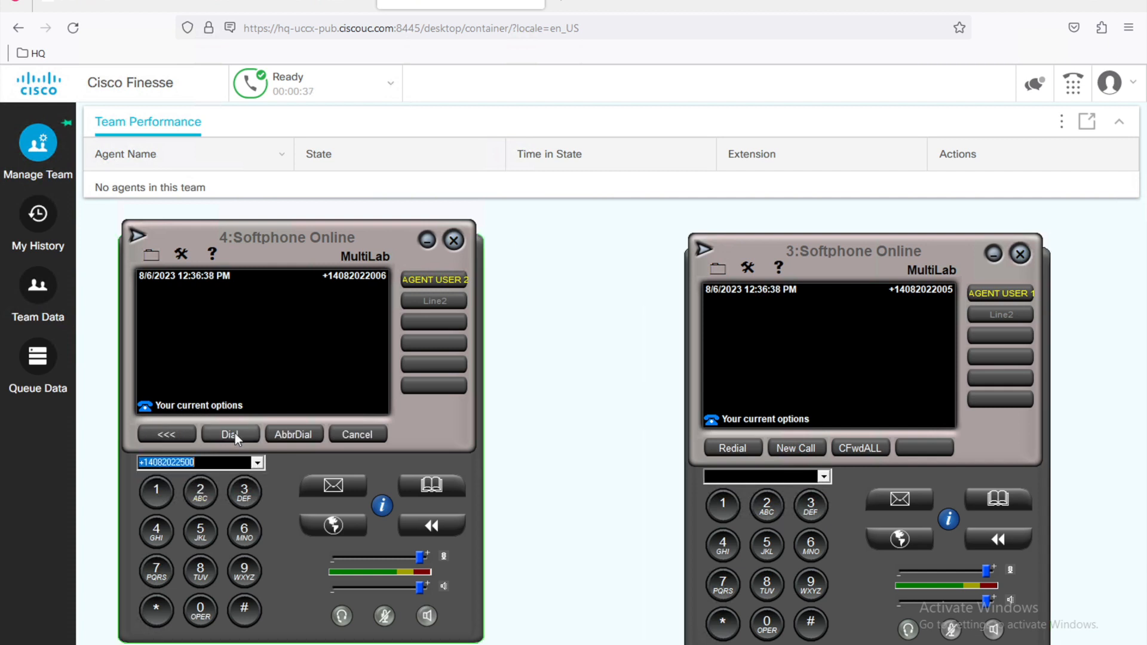
click(230, 434)
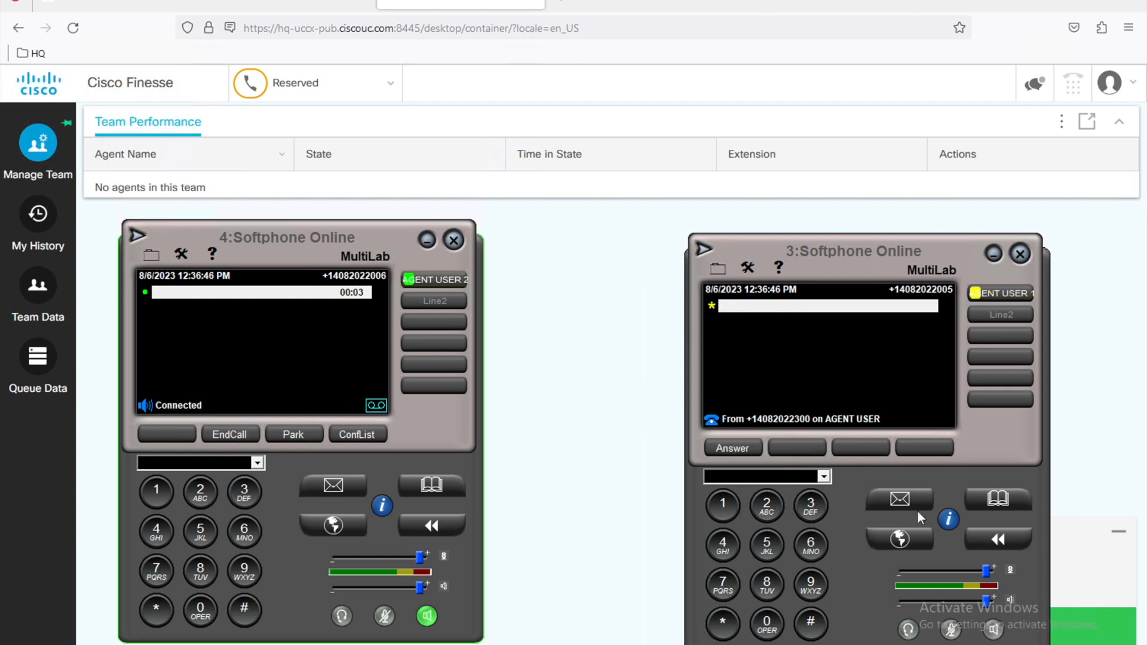
click(1092, 570)
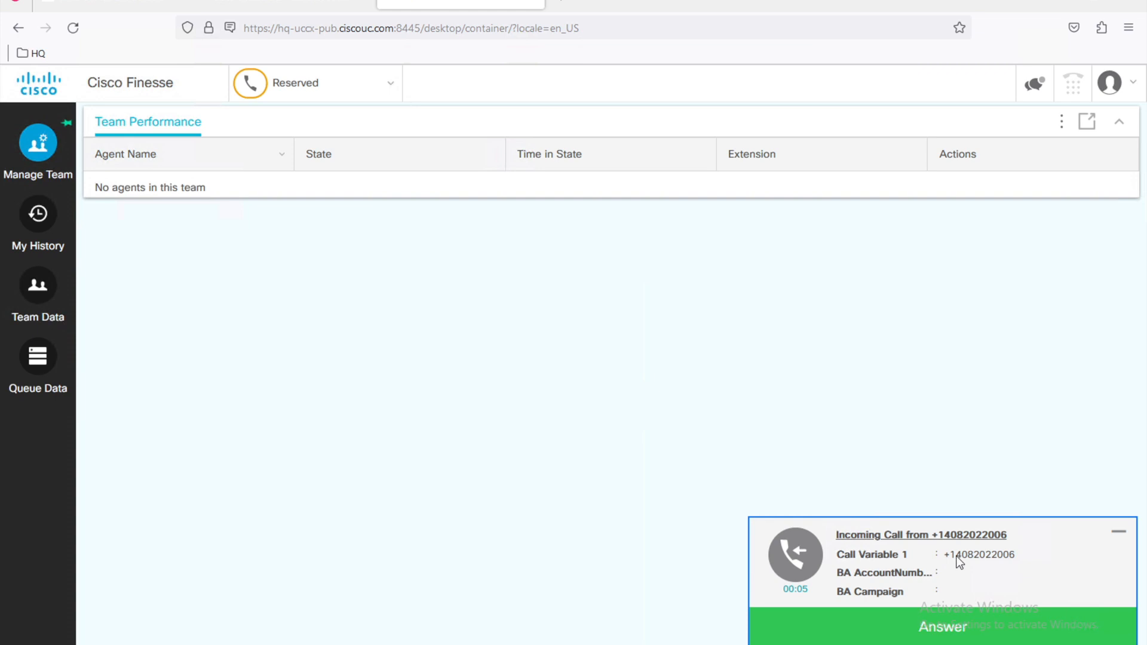
click(952, 627)
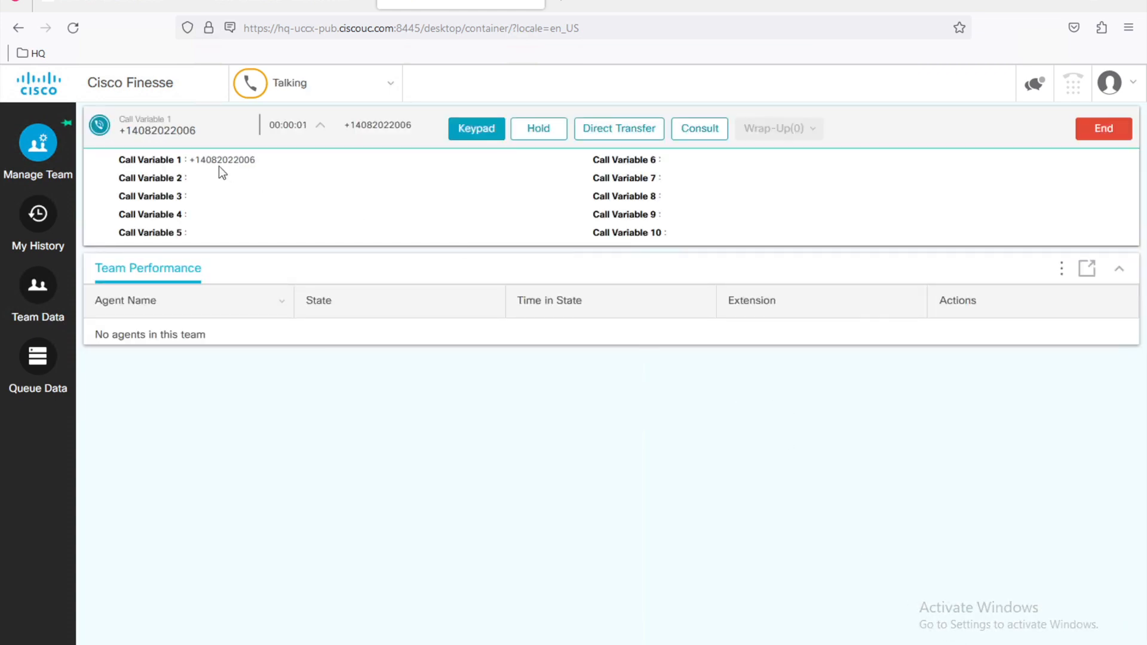
drag(256, 160, 122, 163)
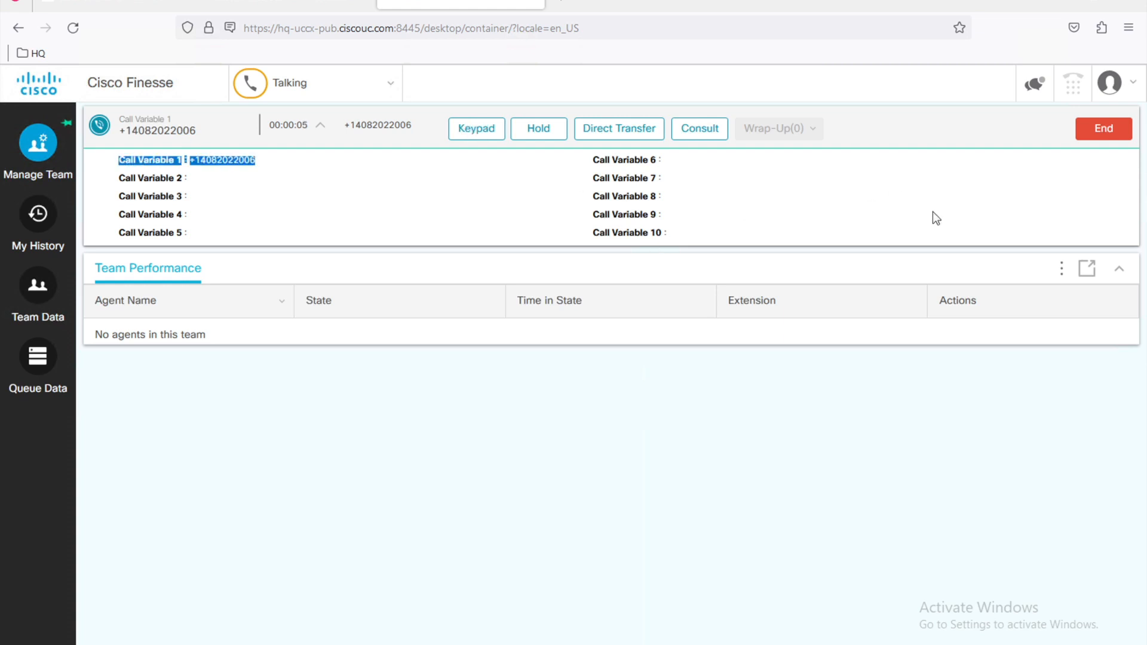
click(1103, 129)
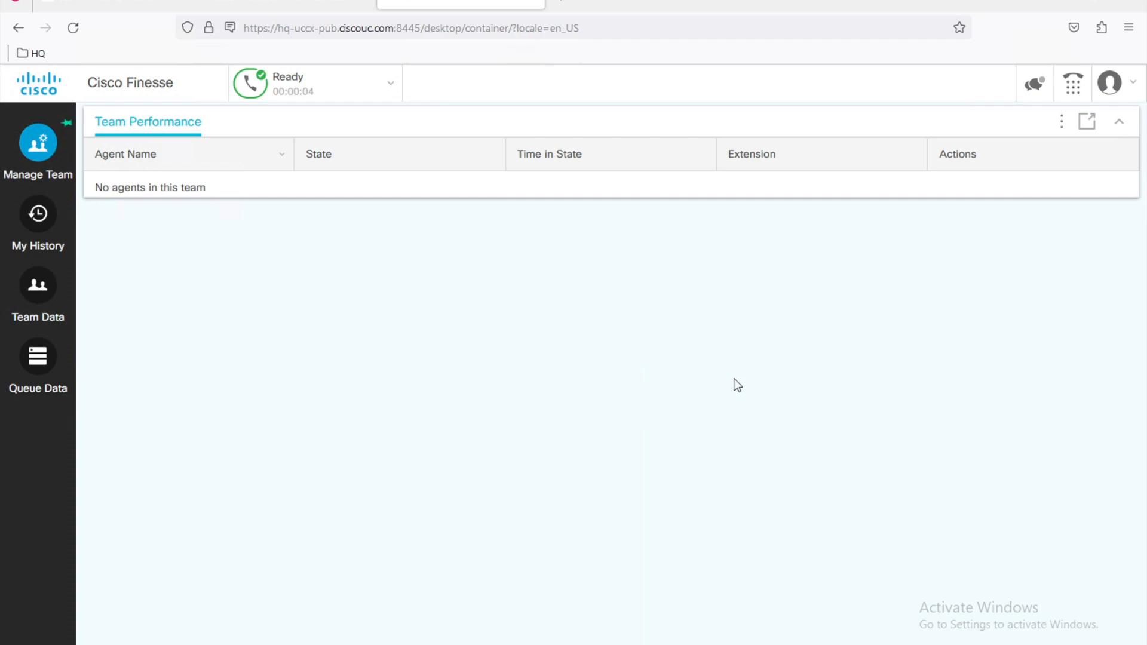
click(382, 644)
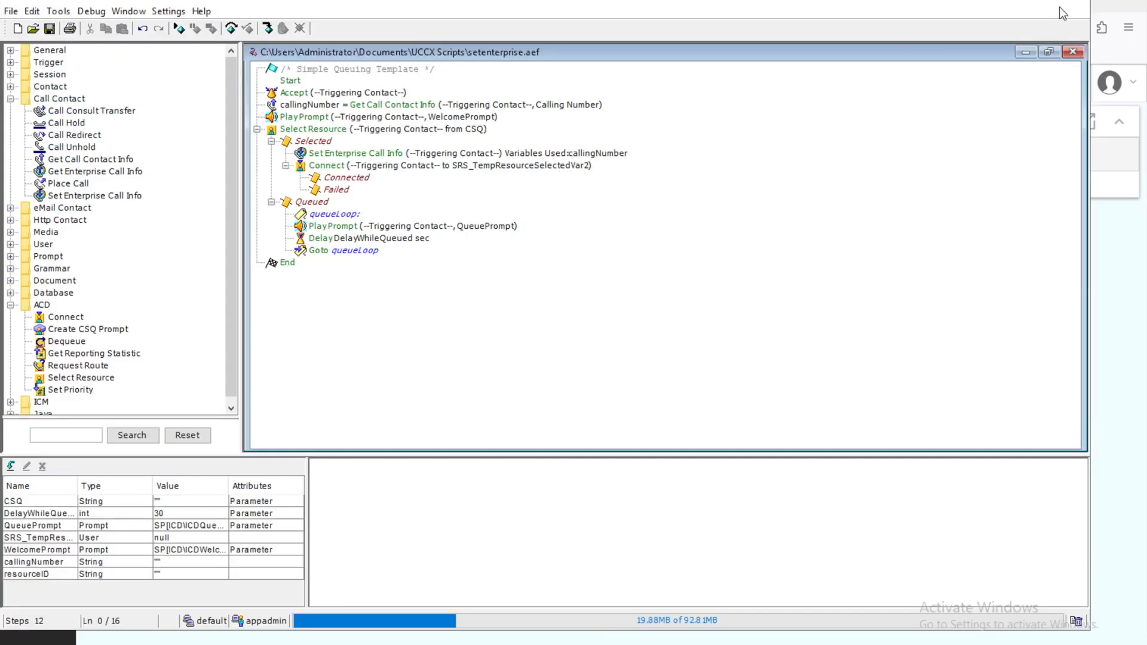
Step: Start a reactive debug of SCRIPT[setenterprise.aef] with a 60-second wait time
click(1038, 1)
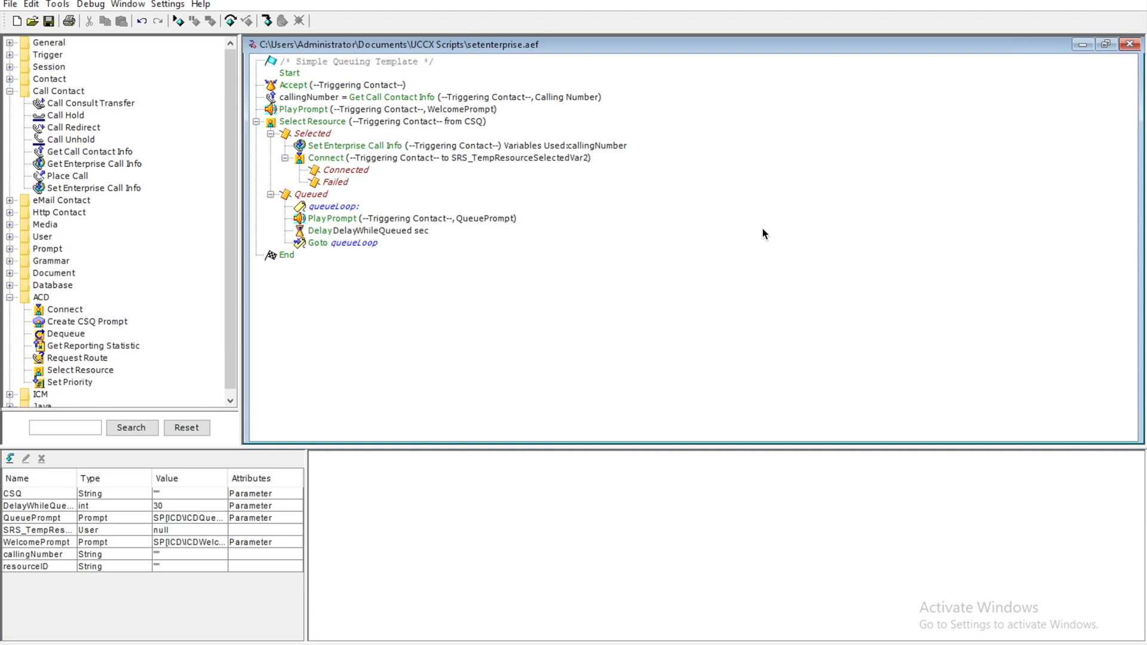
click(90, 4)
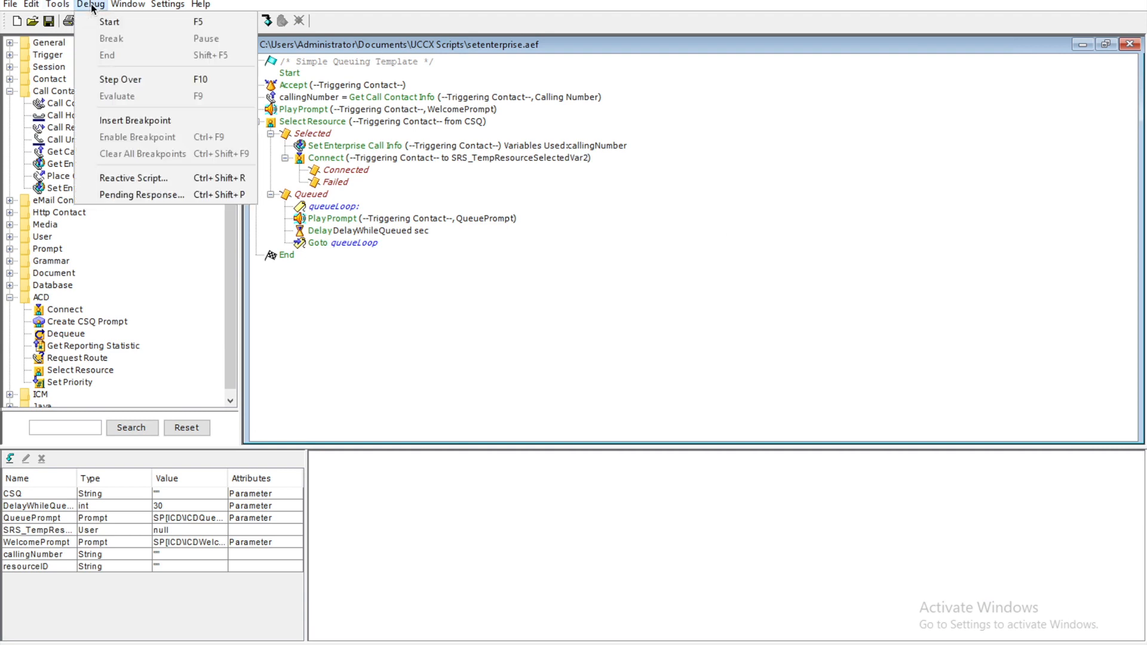
click(124, 177)
click(223, 24)
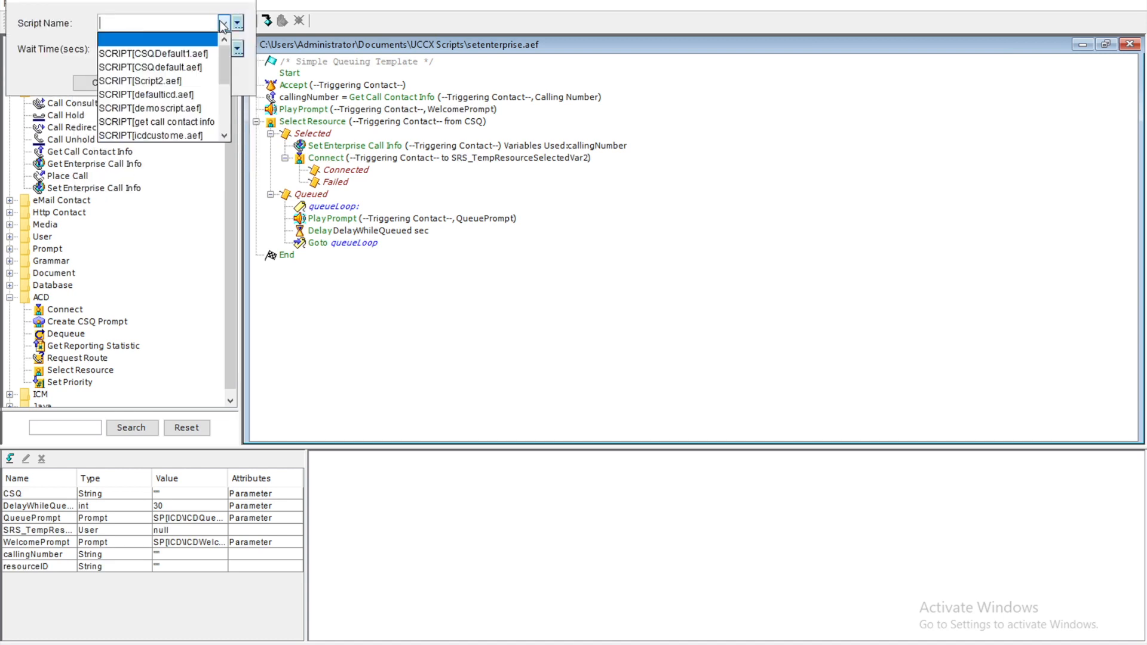
drag(224, 59, 222, 106)
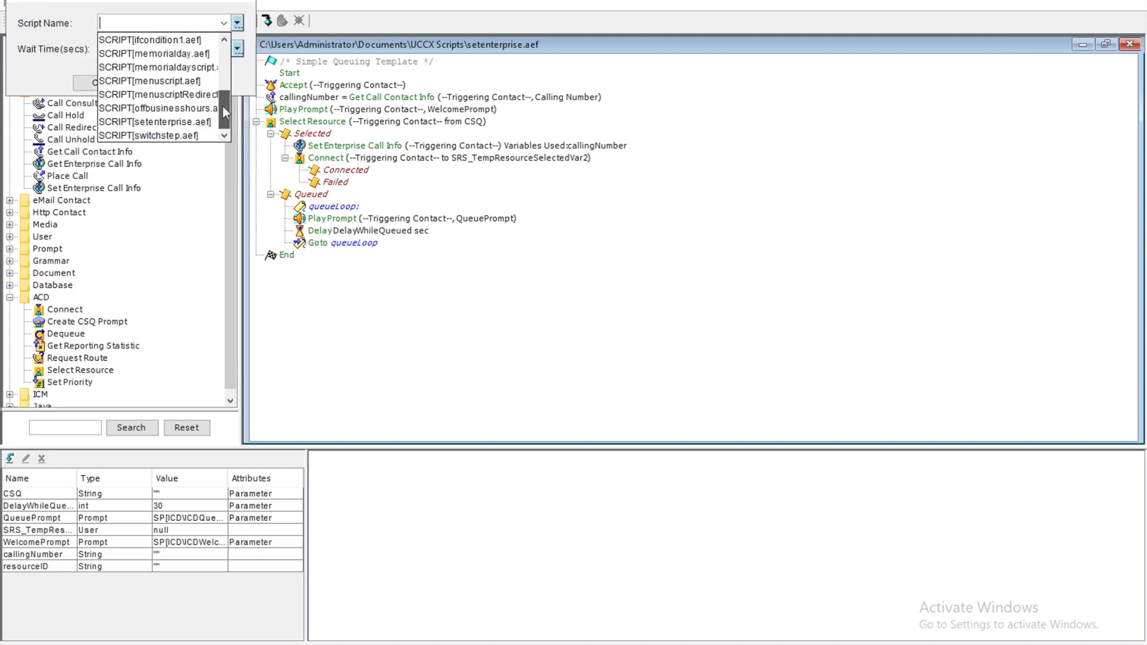
click(160, 122)
click(223, 49)
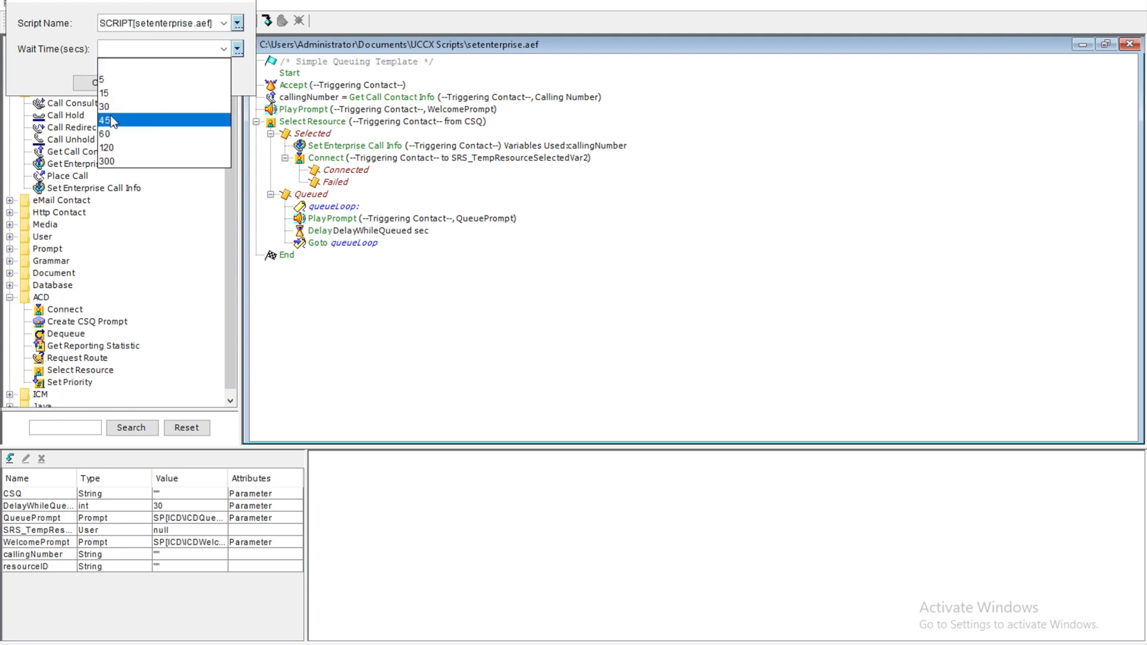
click(127, 132)
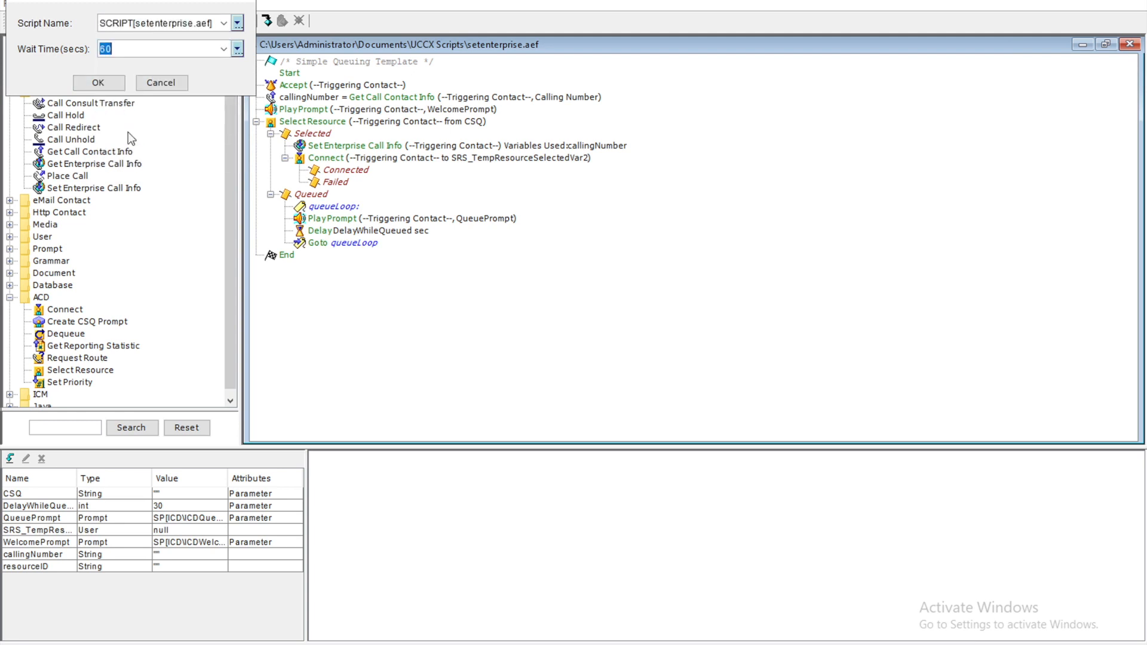
click(99, 83)
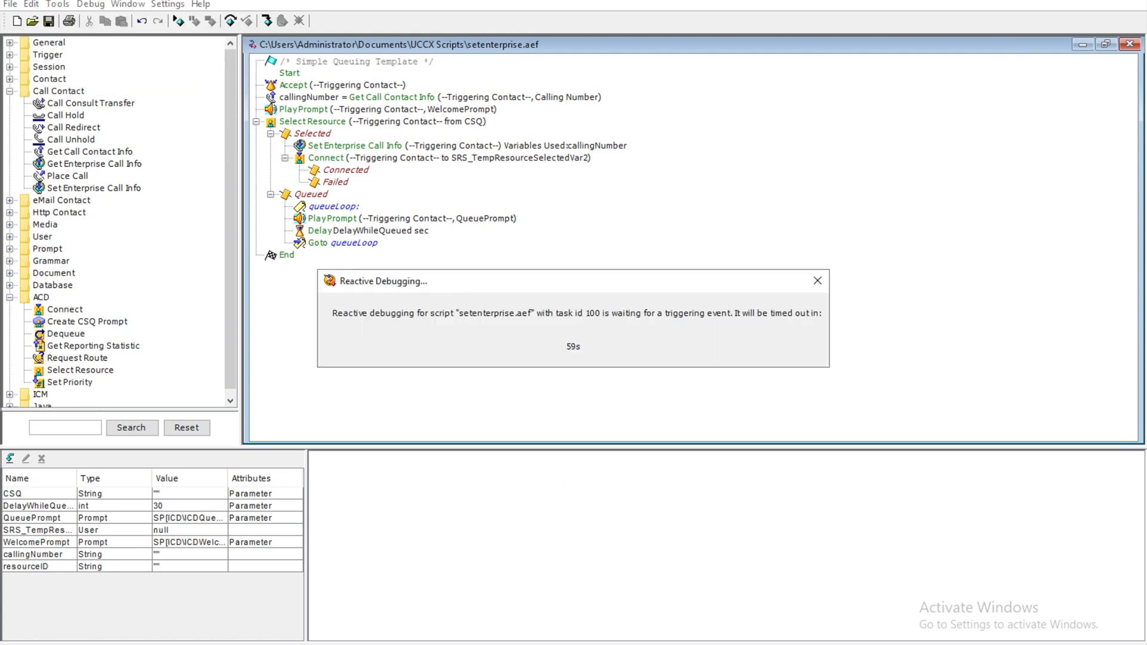
Step: Dial the contact center number from softphone 4 to trigger the debugged script
key(alt+Tab)
click(260, 462)
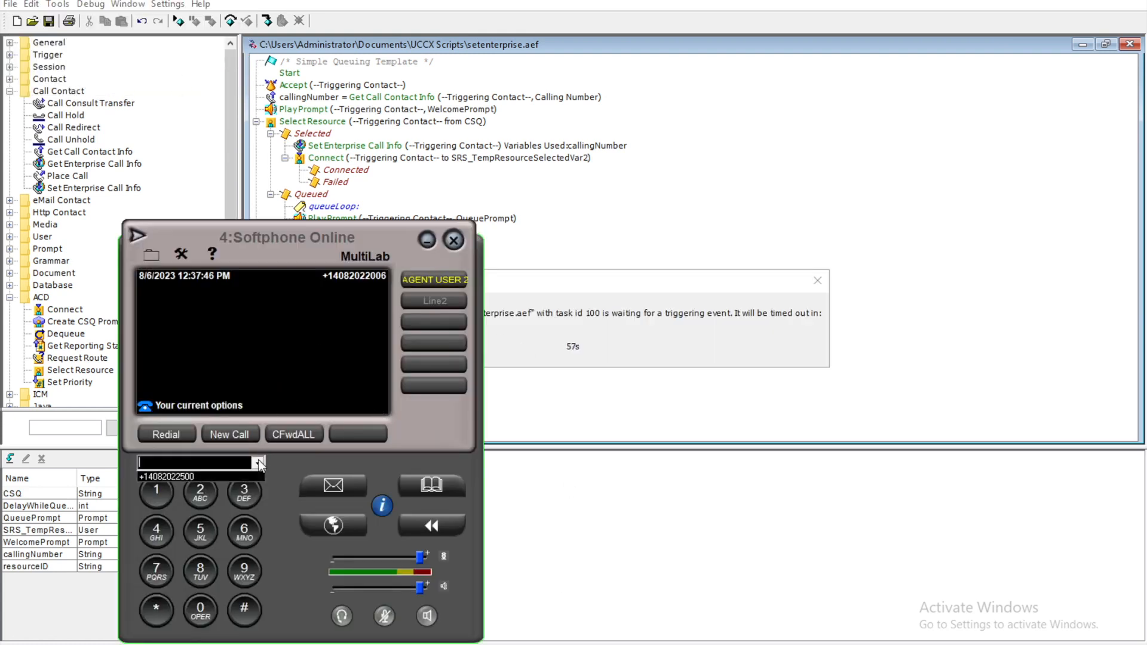
click(194, 475)
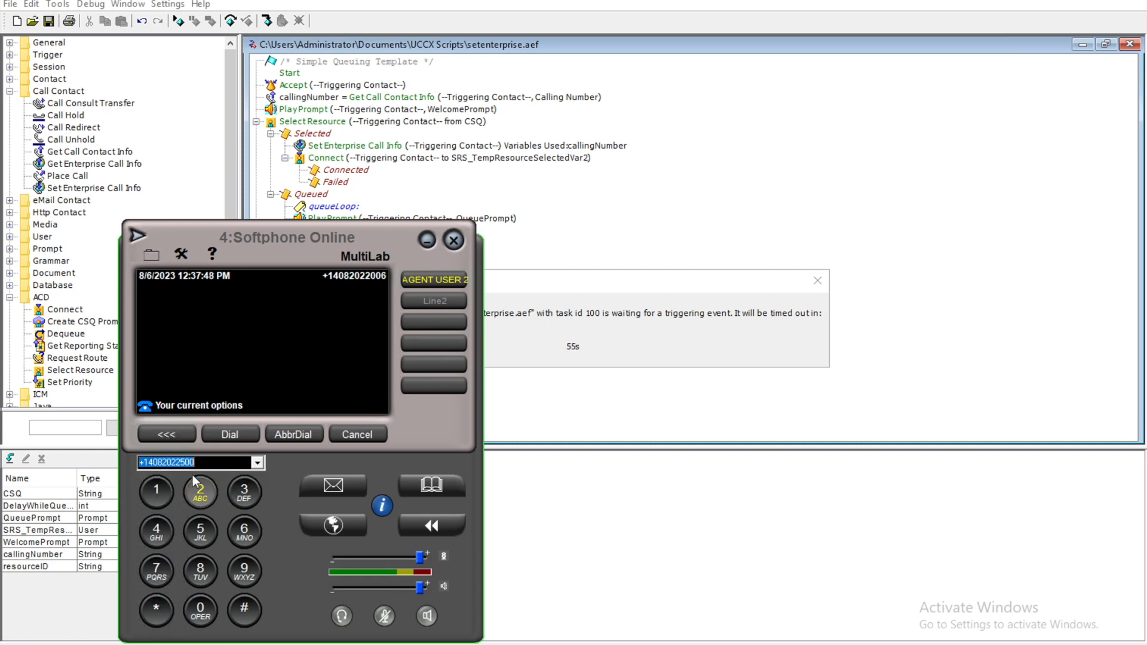
click(249, 433)
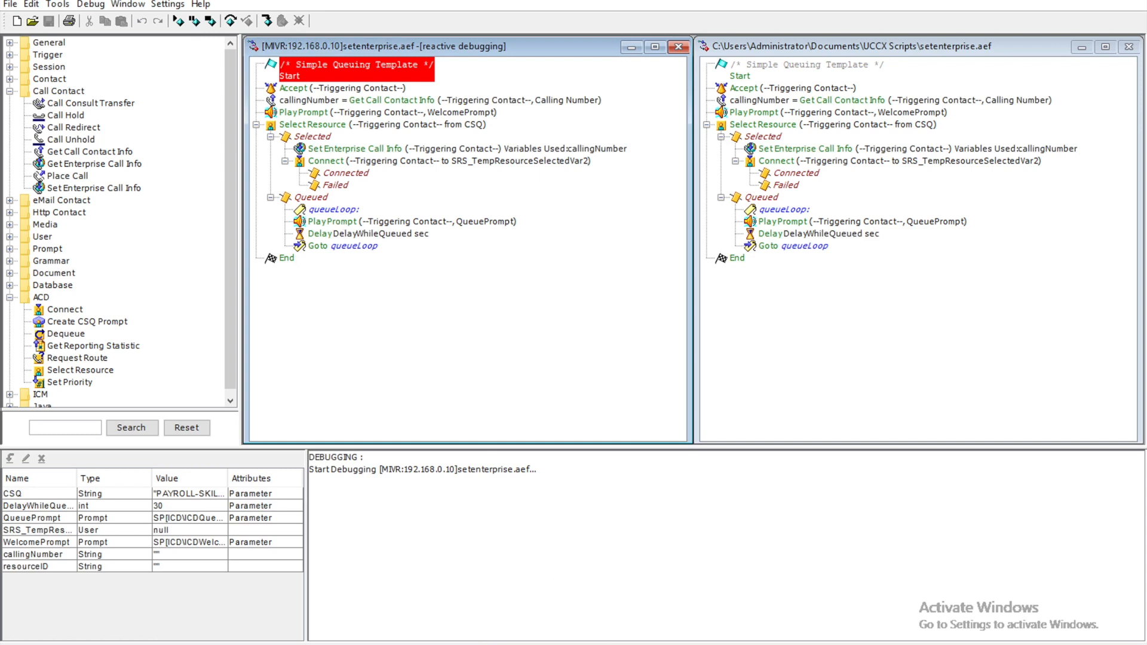
Step: Step over Accept and the calling-number step, watching callingNumber, until Set Enterprise Call Info
click(230, 21)
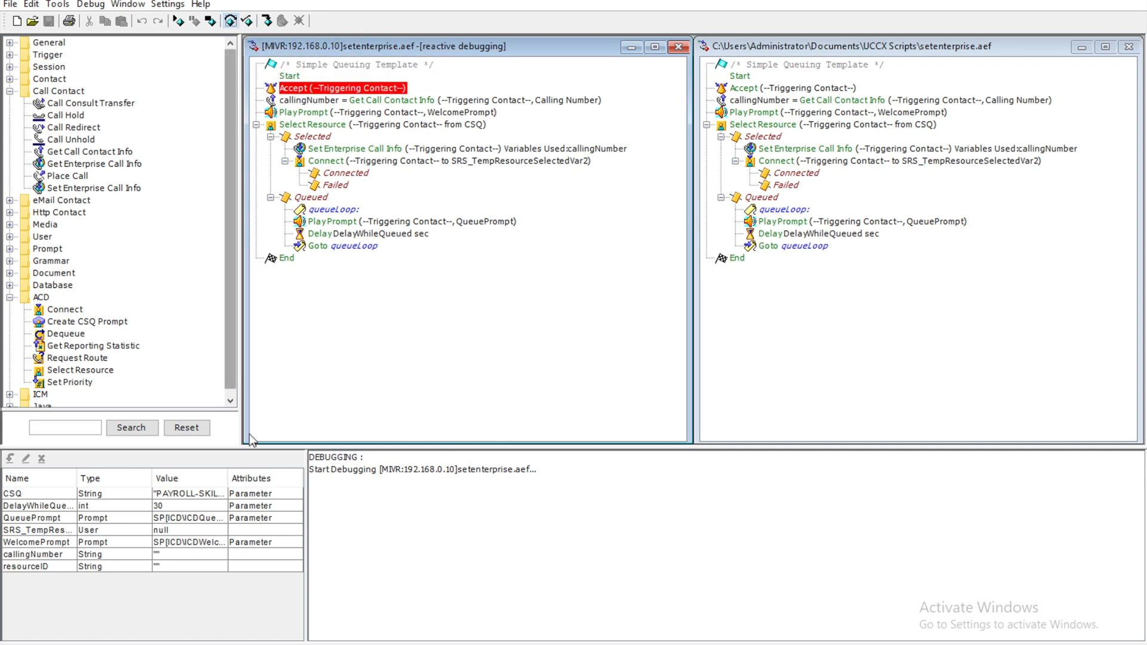
click(50, 555)
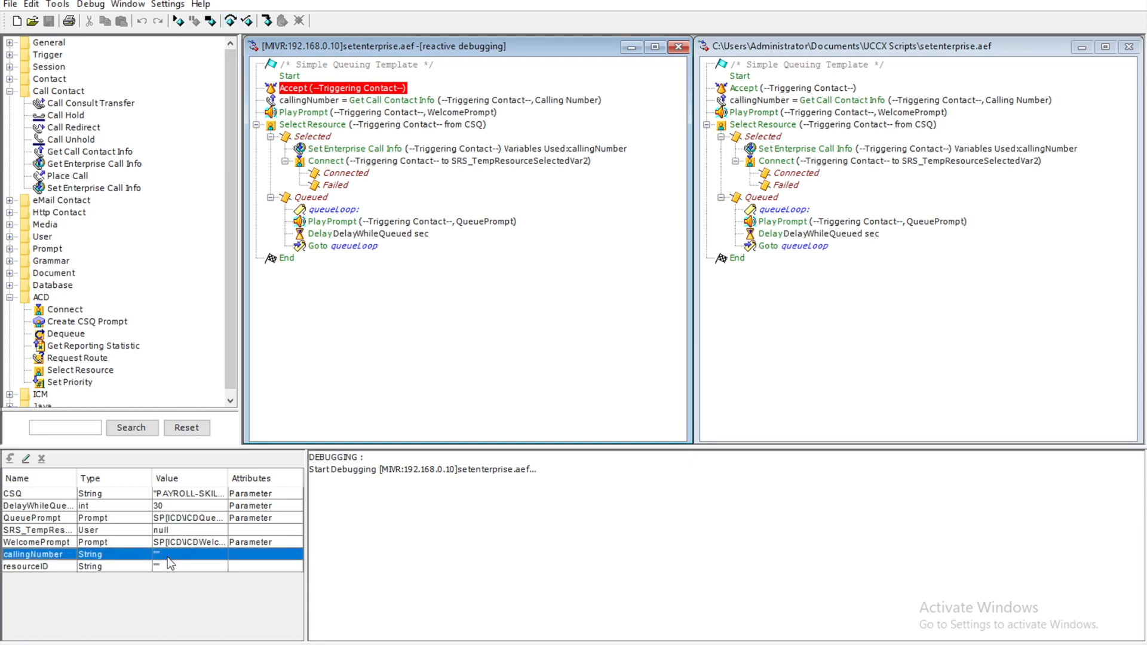
click(230, 22)
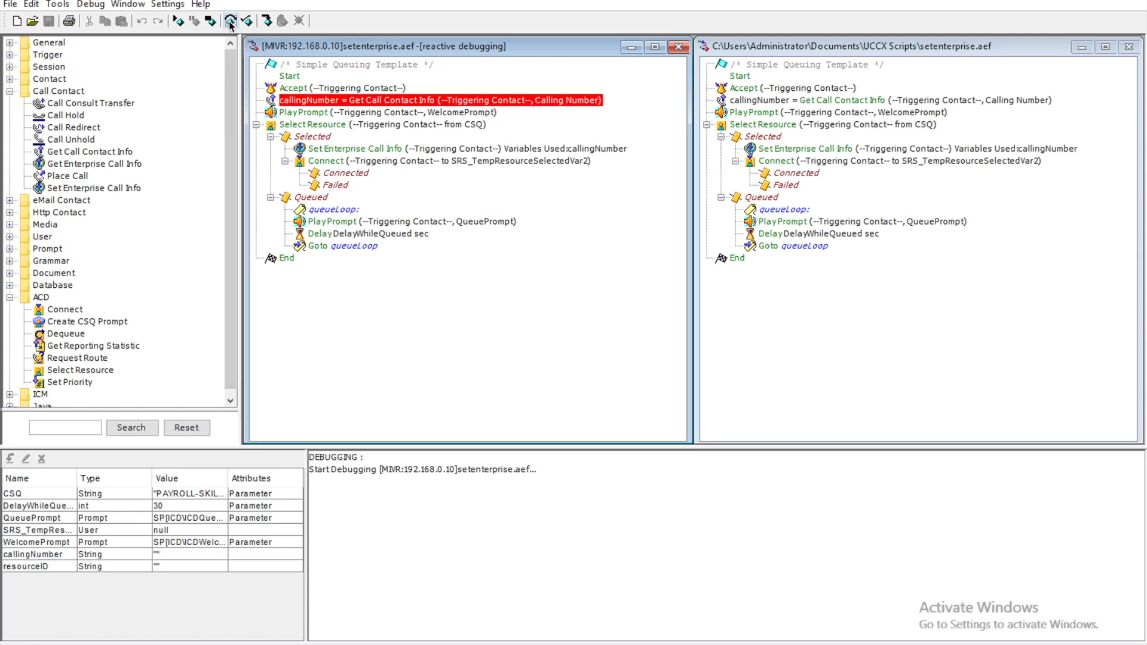
click(230, 22)
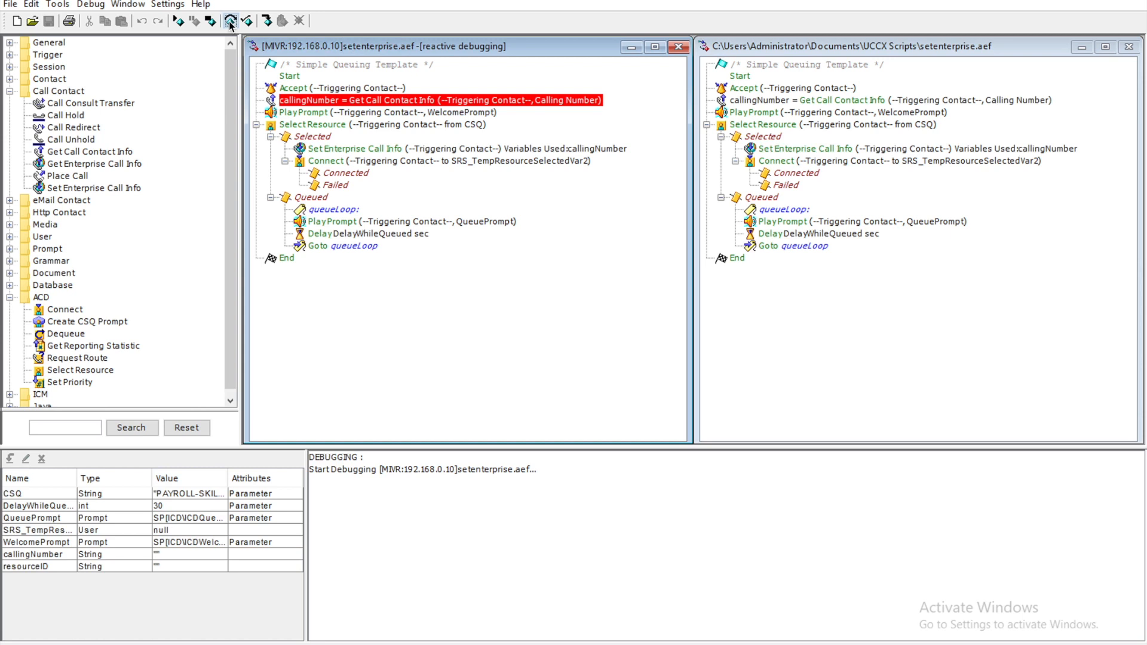
click(189, 556)
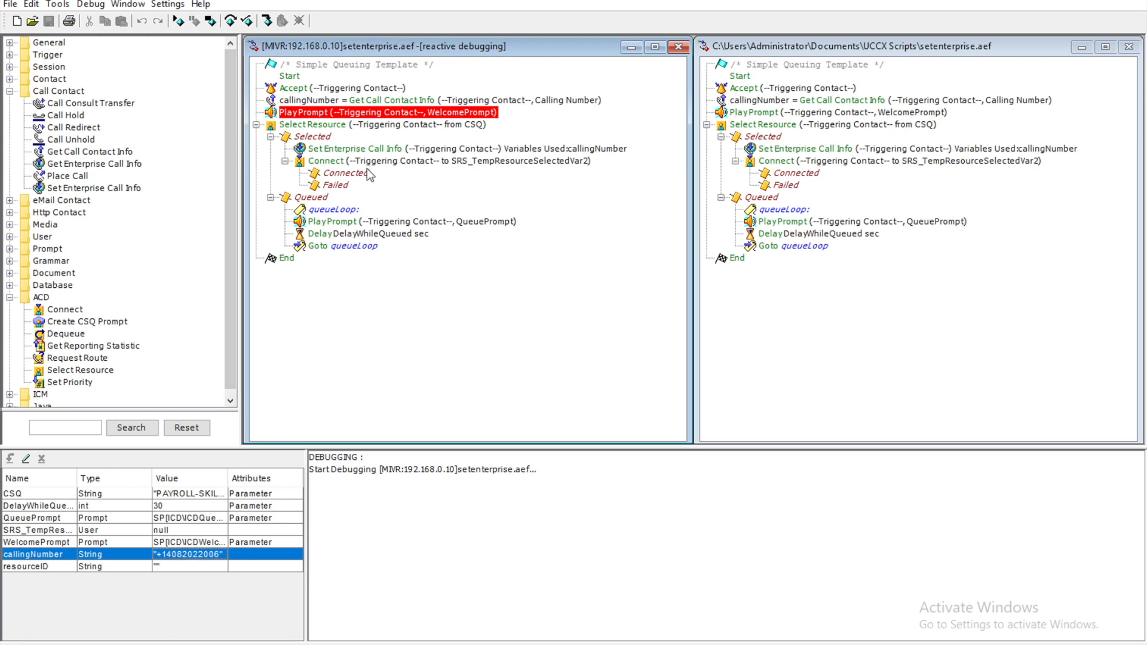
click(350, 151)
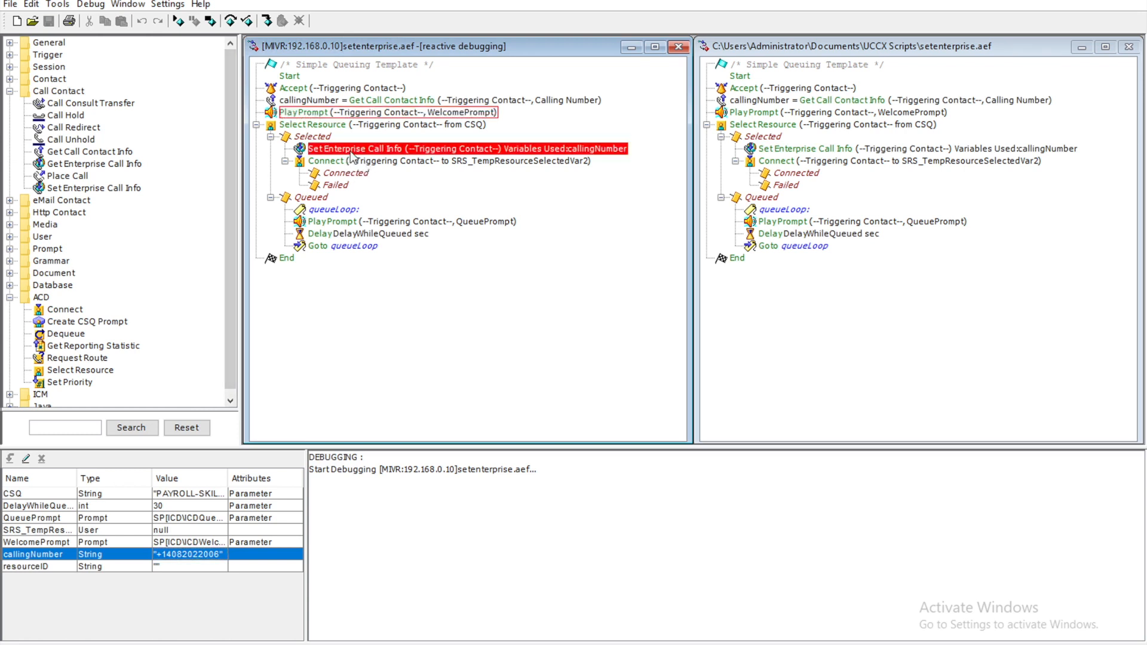